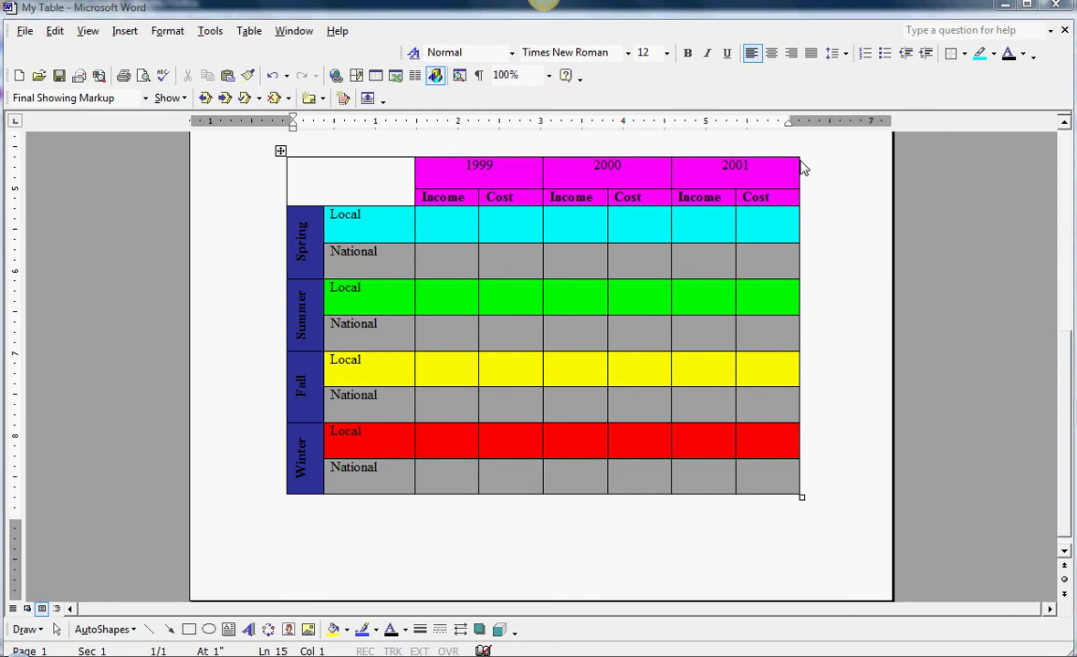
Step: Insert a blank 8-column, 10-row table at the top of the page
scroll(794, 157, "up", 3)
scroll(800, 160, "up", 8)
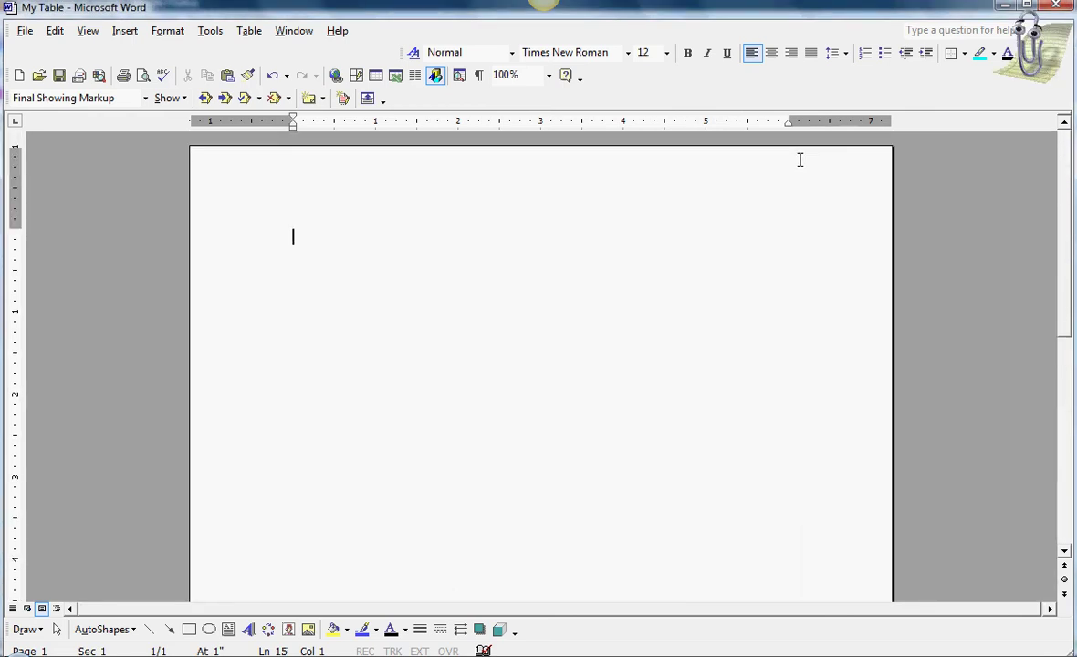
scroll(800, 160, "down", 8)
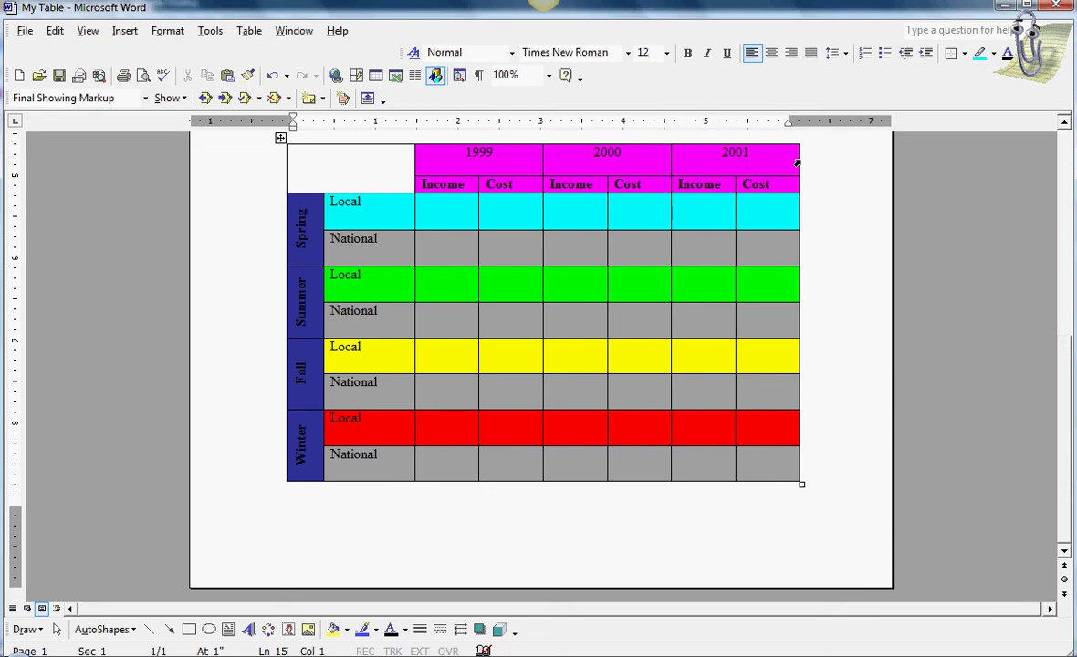
scroll(799, 160, "up", 1)
scroll(800, 159, "up", 8)
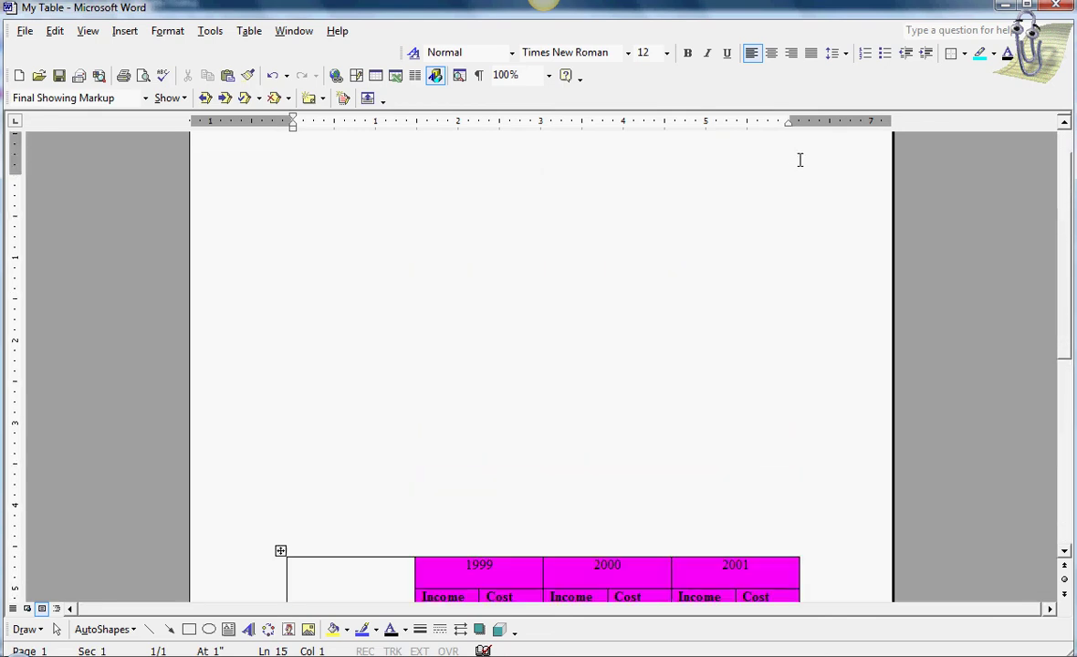
scroll(799, 160, "up", 2)
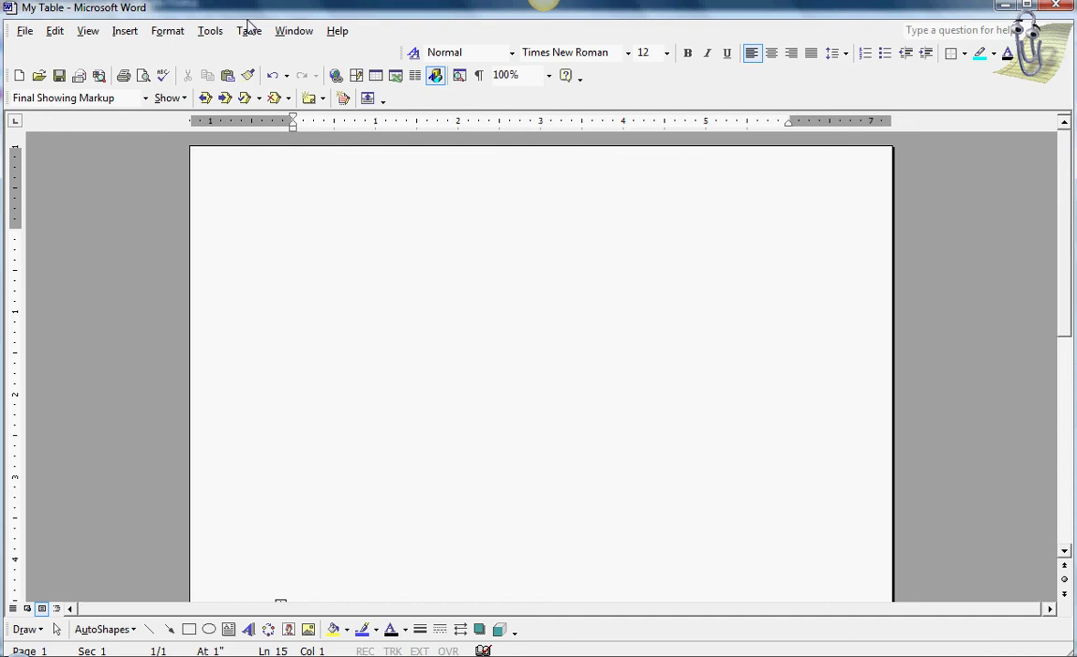
left_click(248, 33)
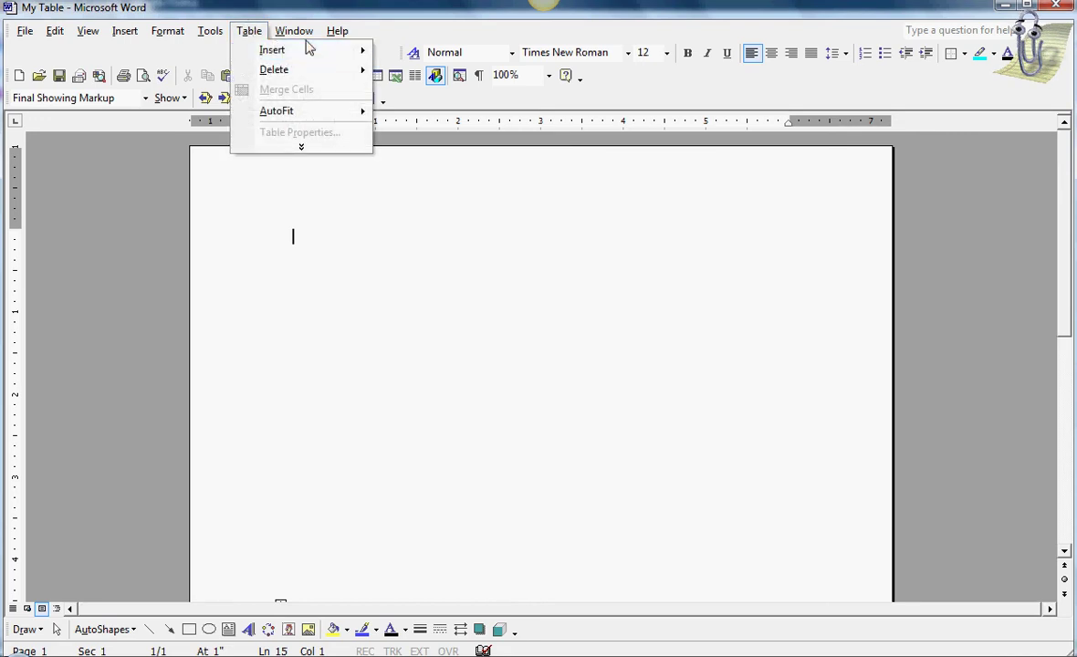
mouse_move(330, 55)
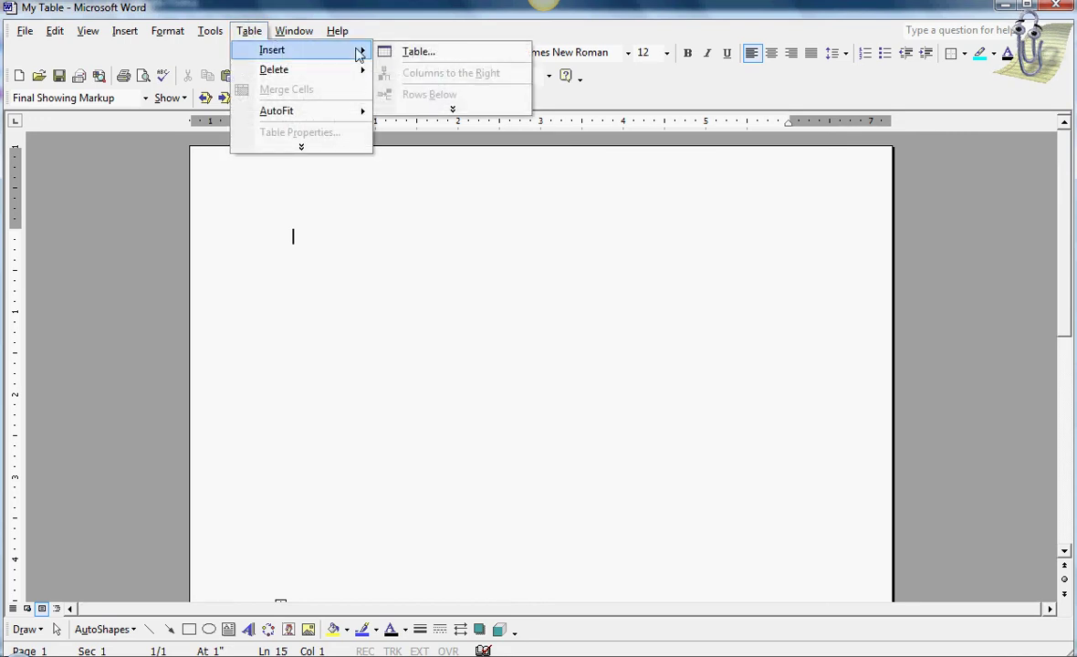
left_click(416, 52)
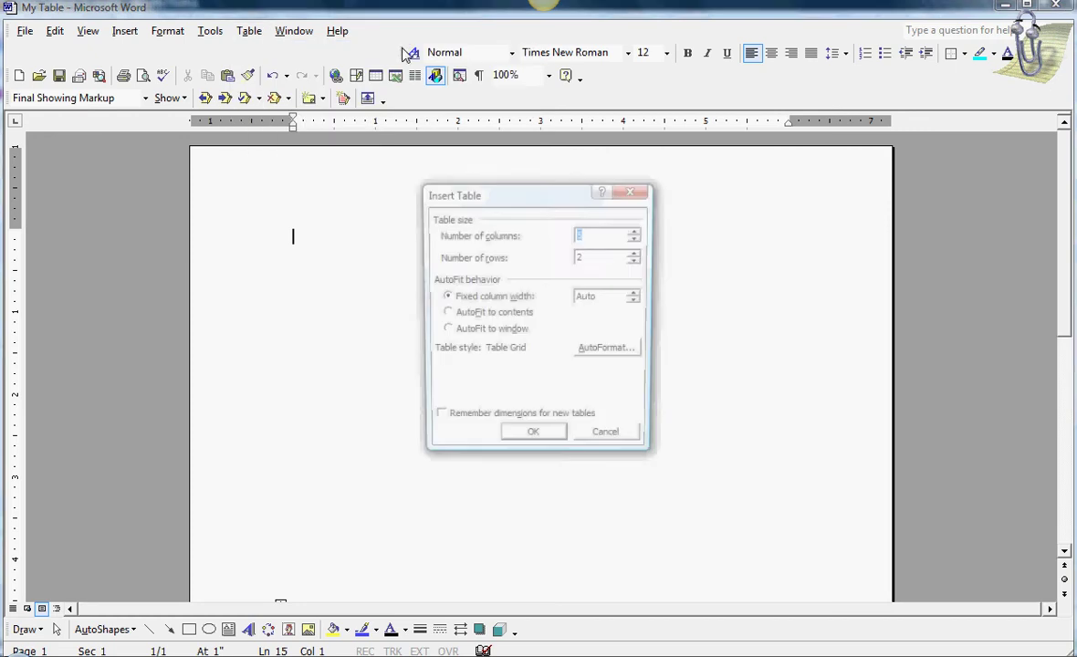
left_click(636, 232)
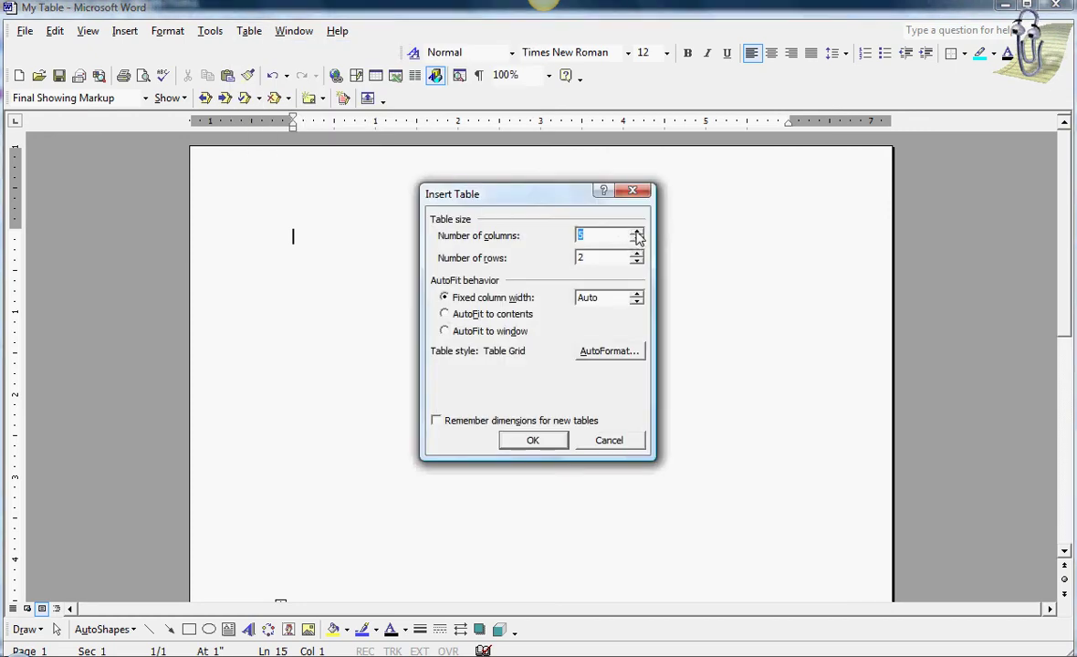
left_click(636, 232)
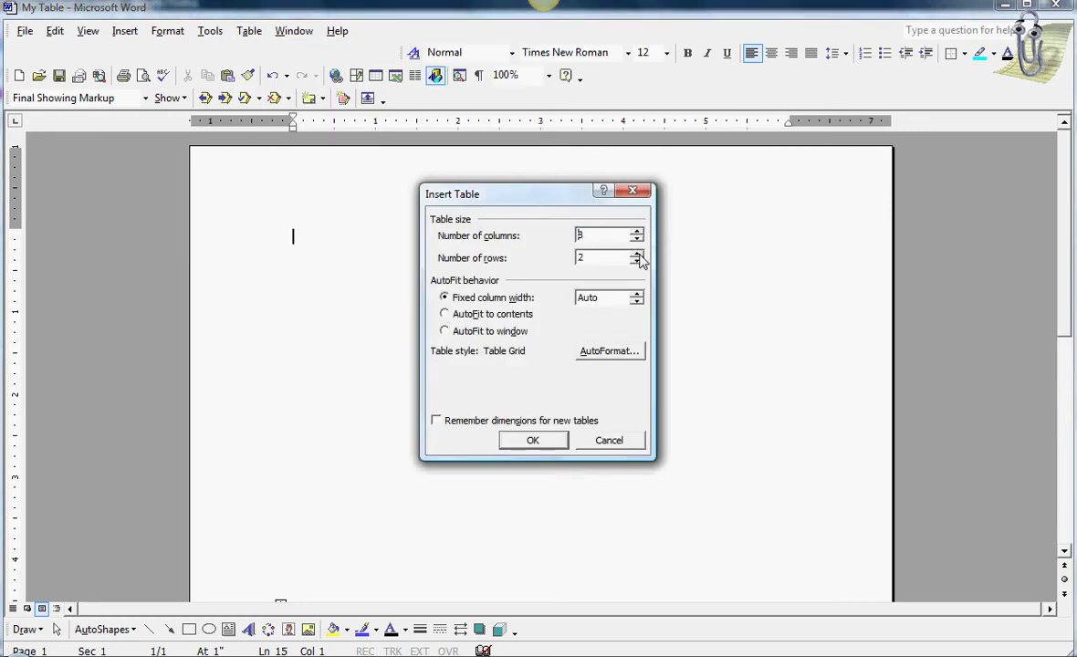
left_click(638, 255)
left_click(637, 261)
left_click(637, 261)
left_click(545, 443)
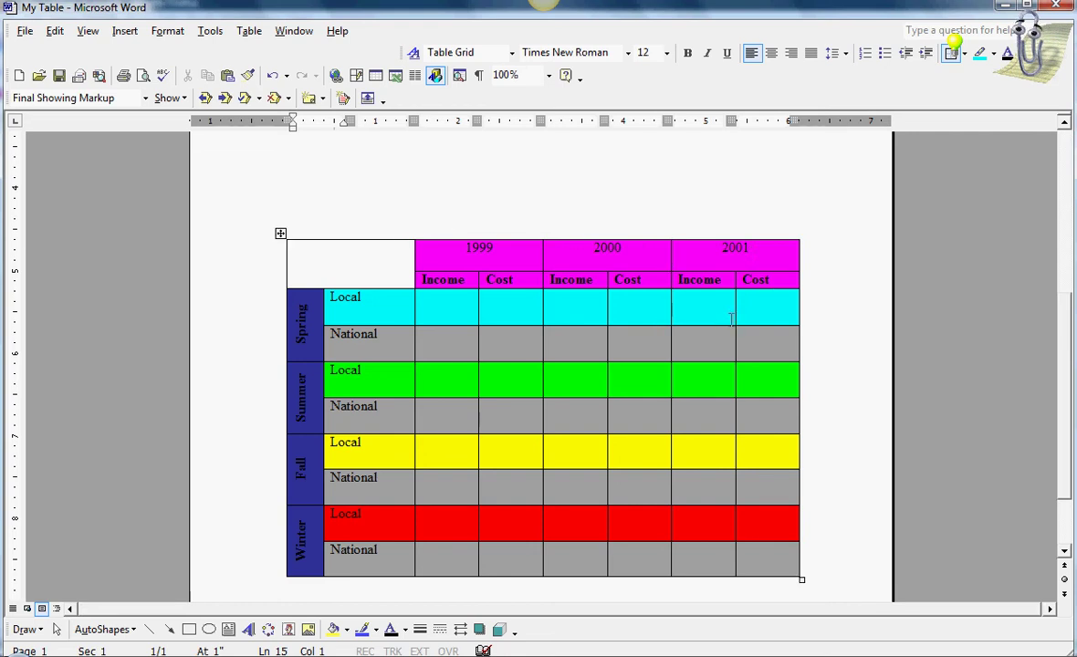
Step: Merge the top-row cells in pairs over columns 7–8, 5–6 and 3–4
scroll(705, 256, "up", 6)
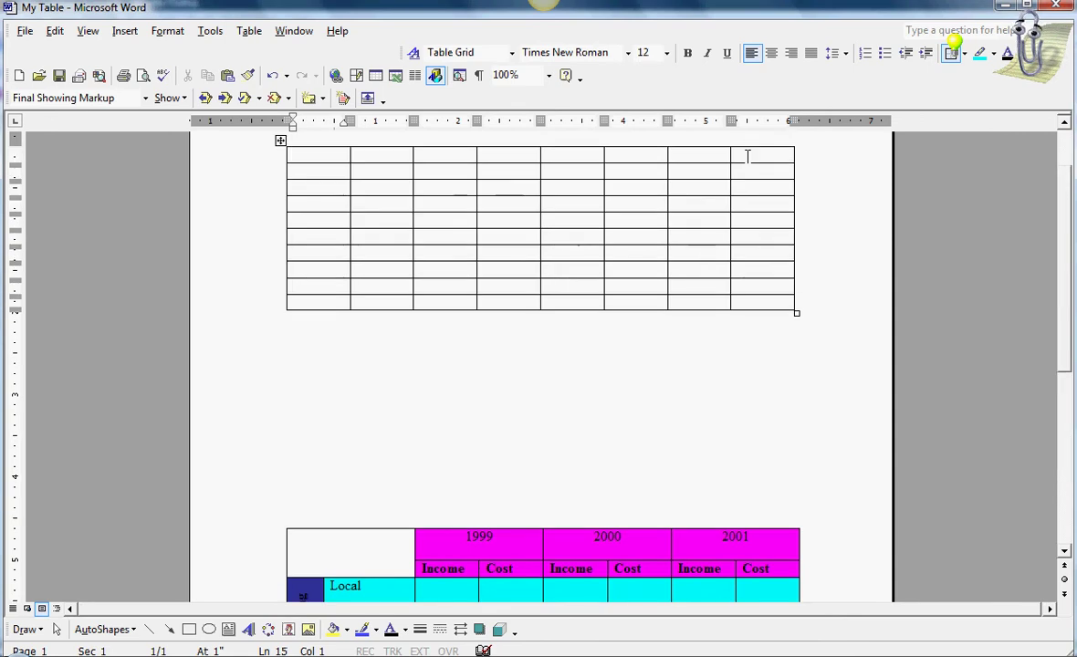
left_click_drag(736, 151, 719, 163)
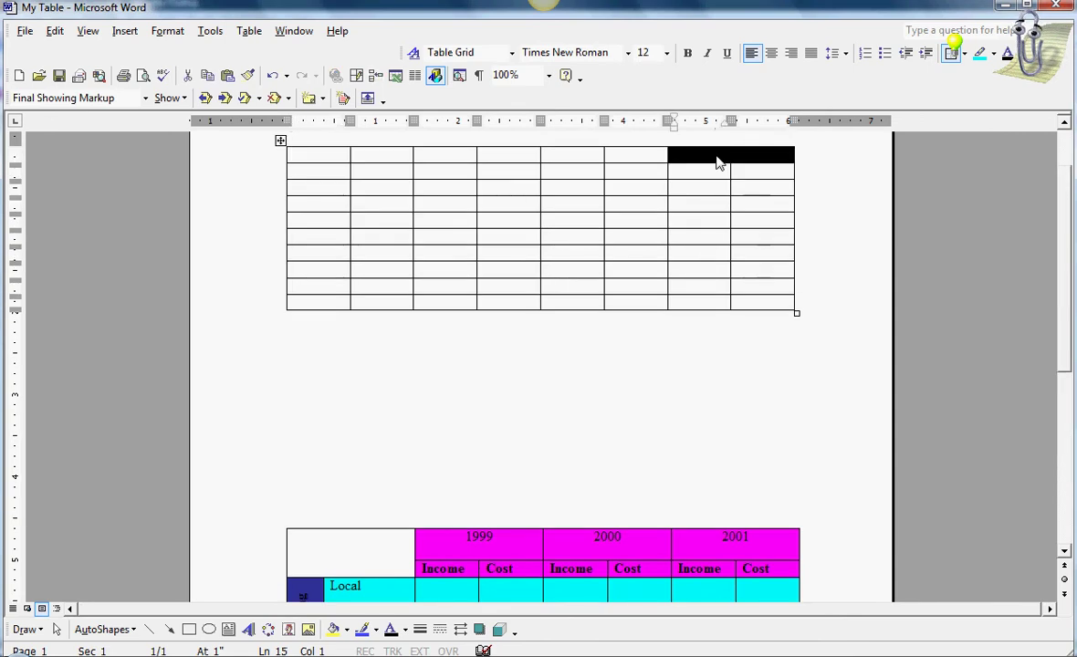
left_click(255, 35)
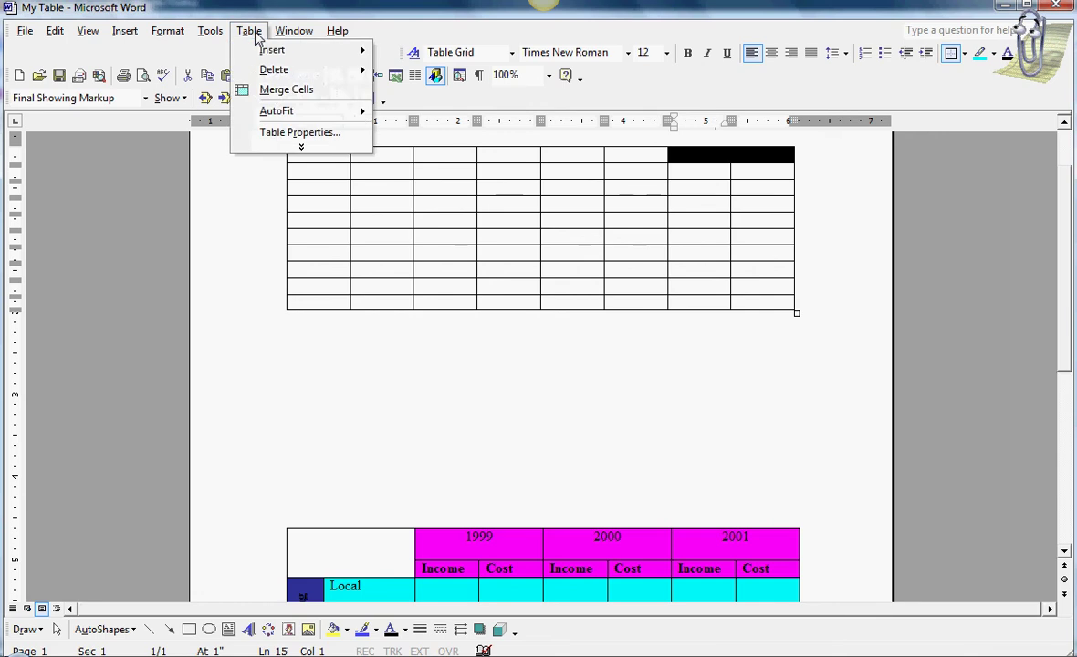
left_click(276, 92)
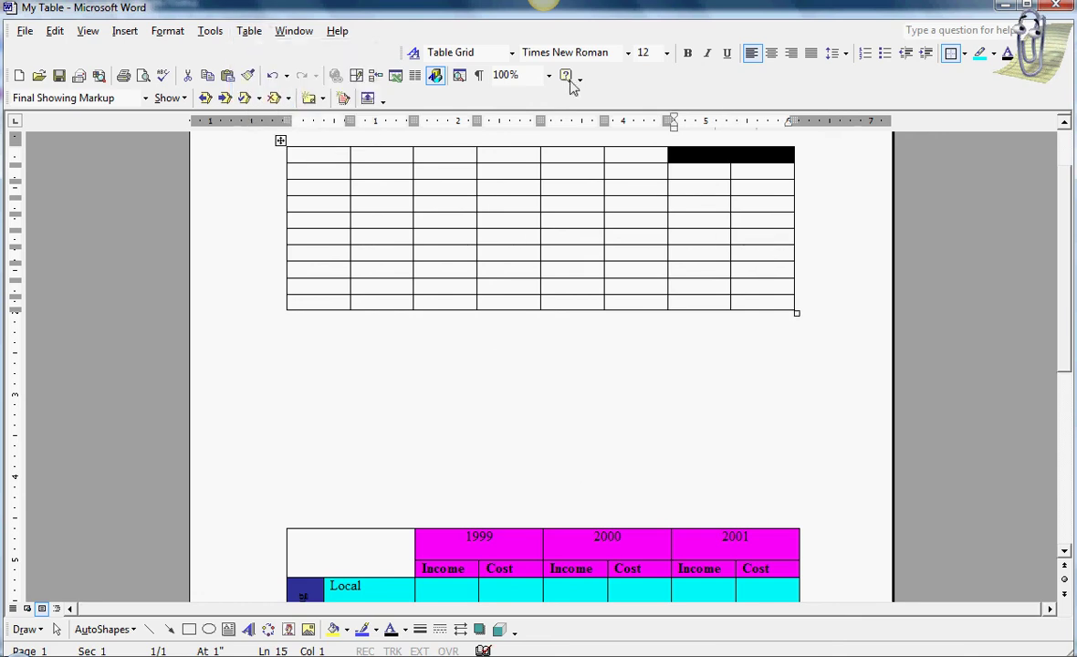
left_click_drag(618, 159, 567, 148)
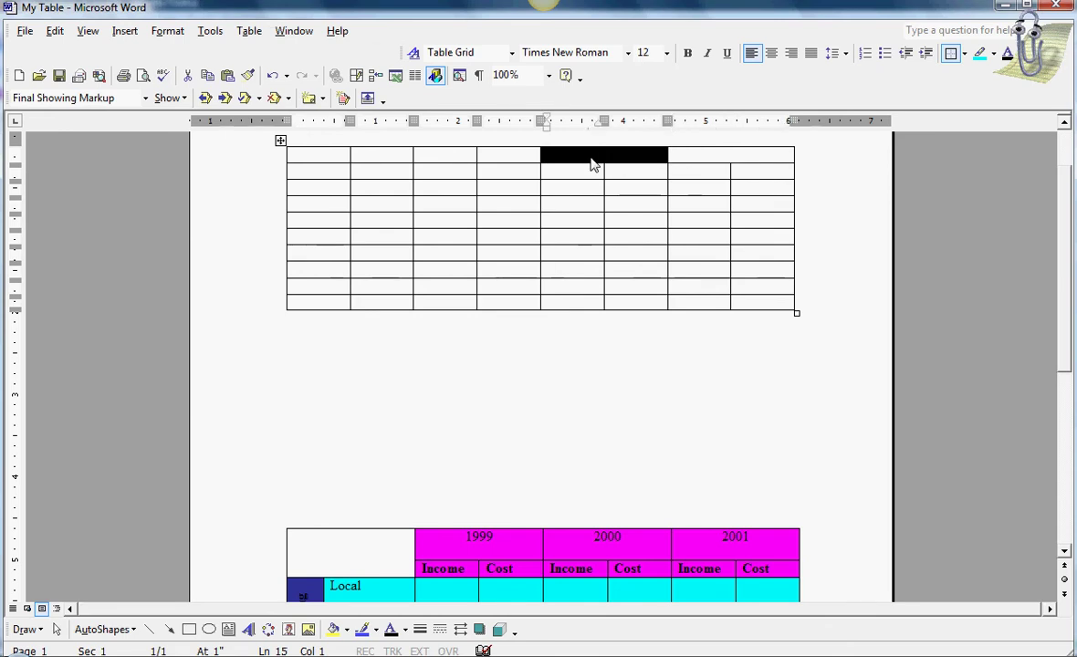
left_click(259, 38)
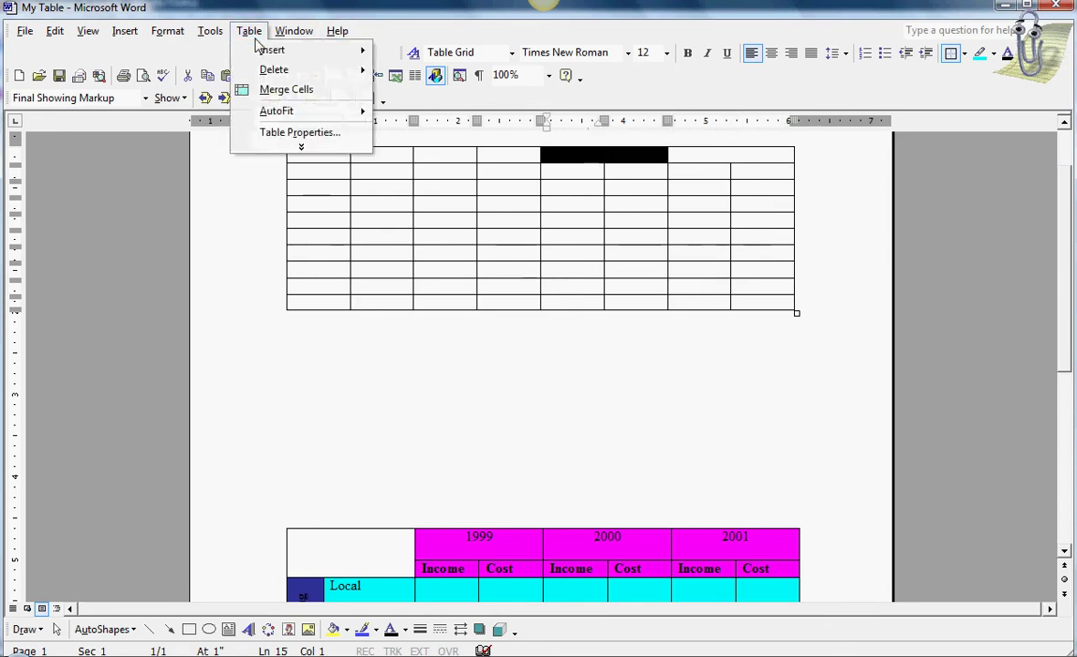
left_click(271, 89)
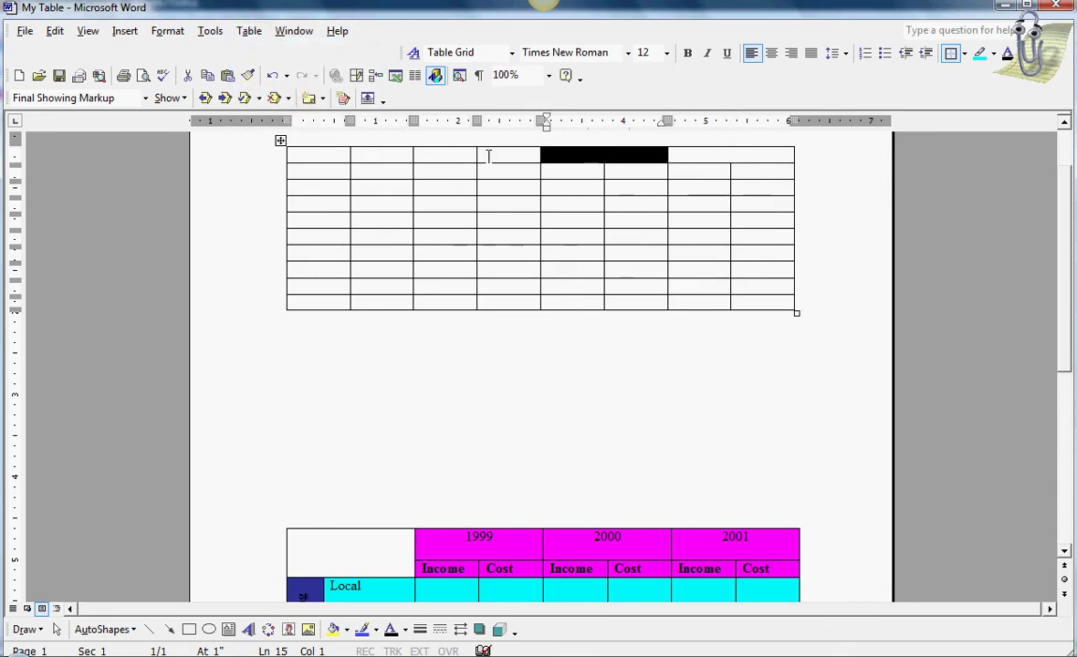
left_click_drag(485, 156, 427, 151)
left_click(251, 31)
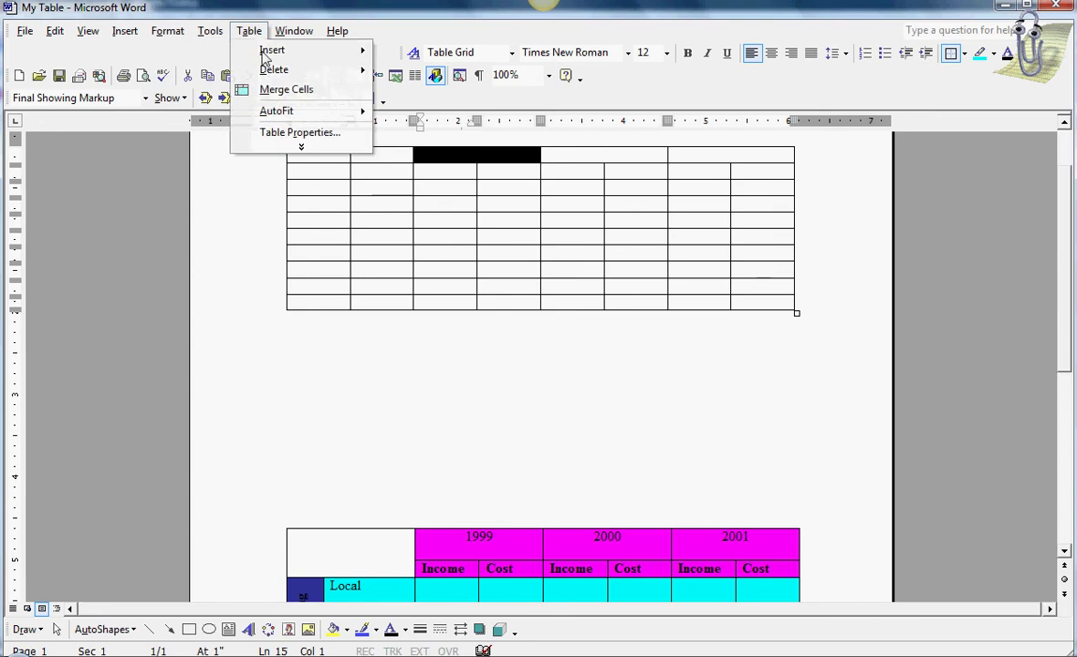
left_click(272, 88)
left_click(492, 435)
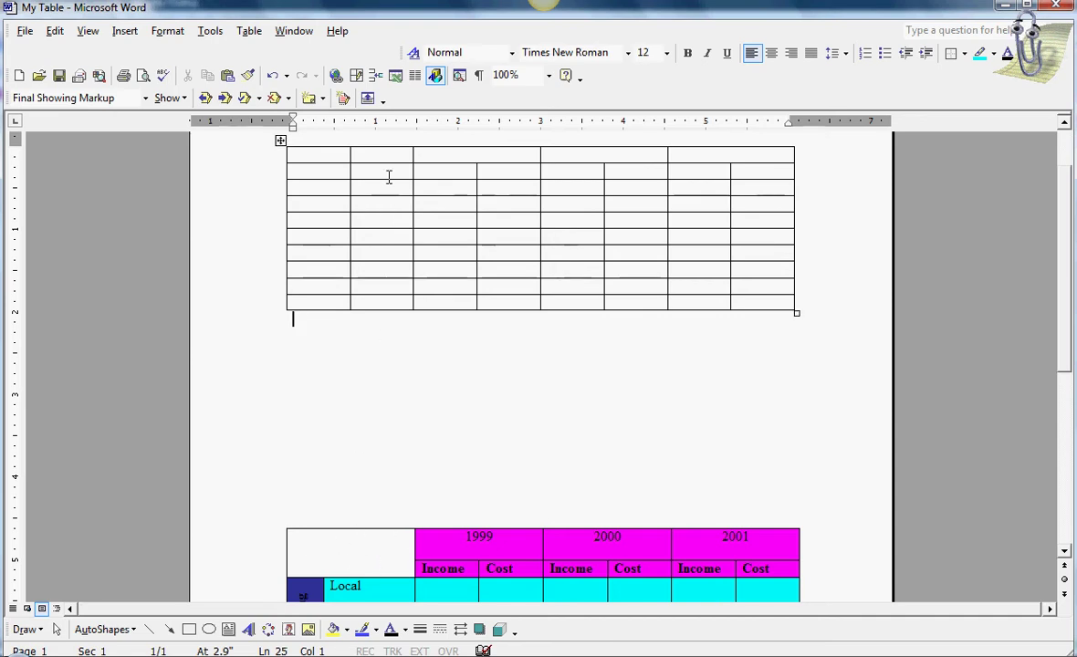
Step: Merge the top-left 2x2 block of cells into a single corner cell
left_click_drag(361, 167, 339, 151)
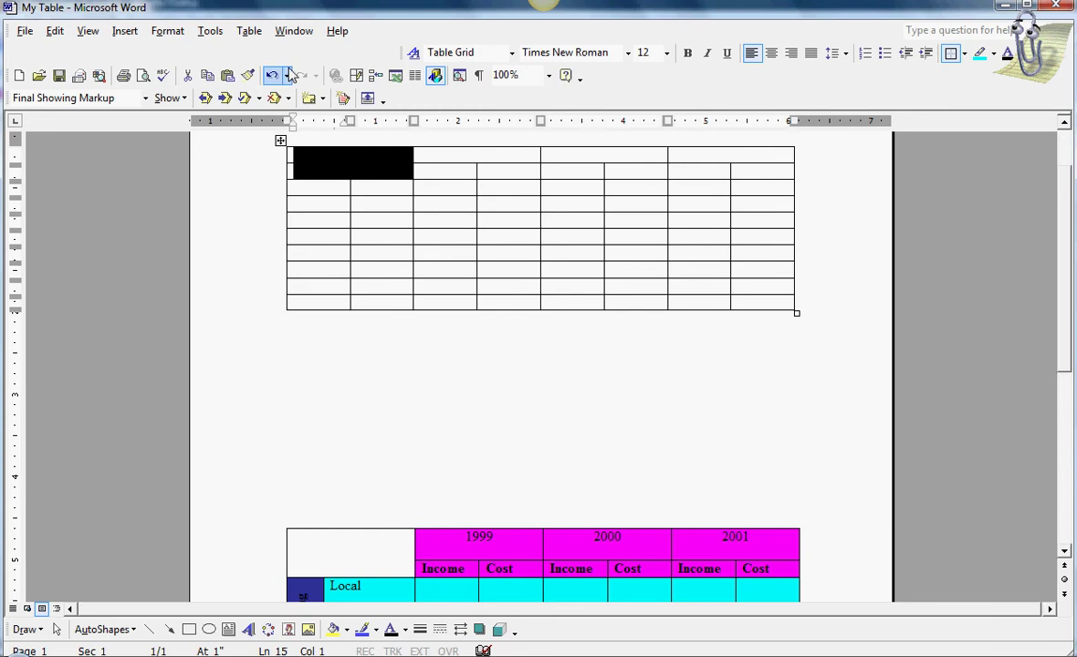
left_click(250, 32)
left_click(272, 89)
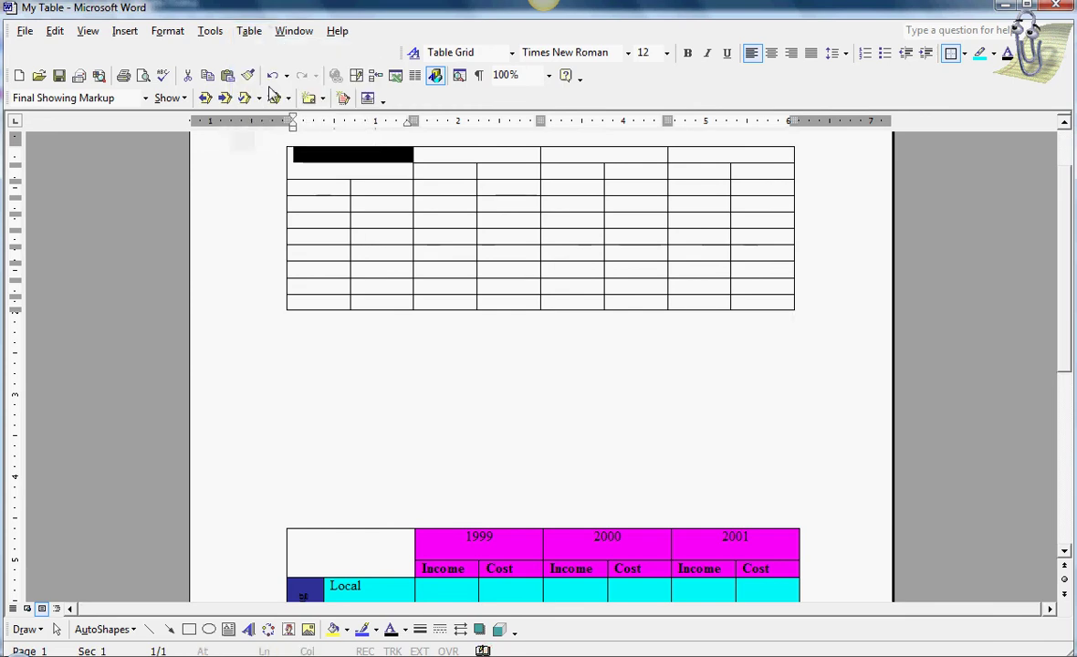
left_click(440, 359)
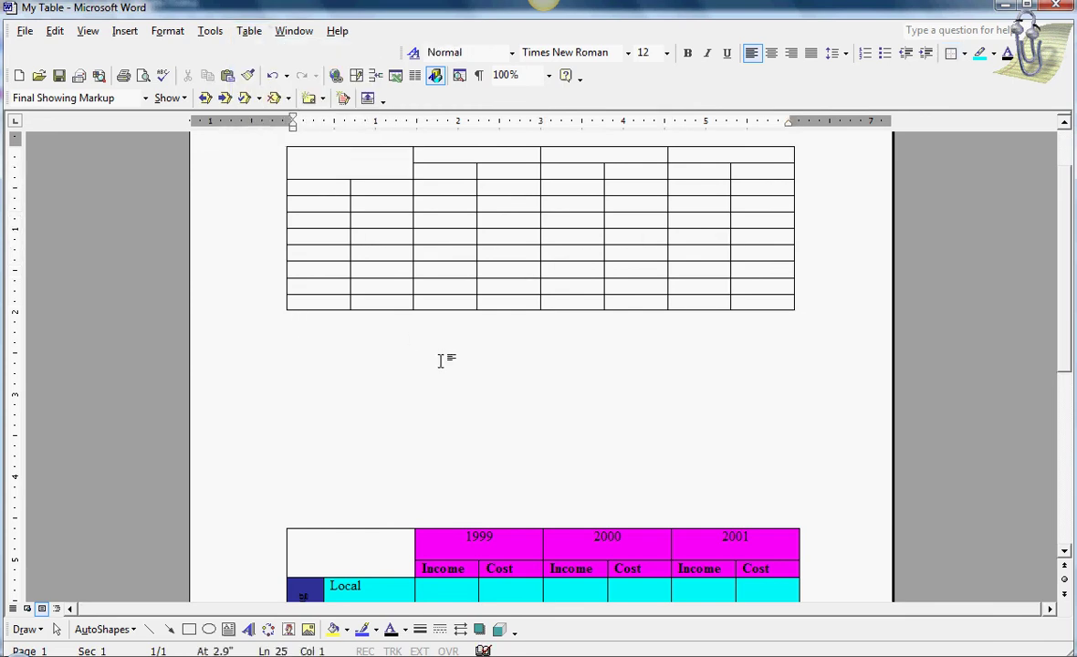
scroll(440, 360, "down", 5)
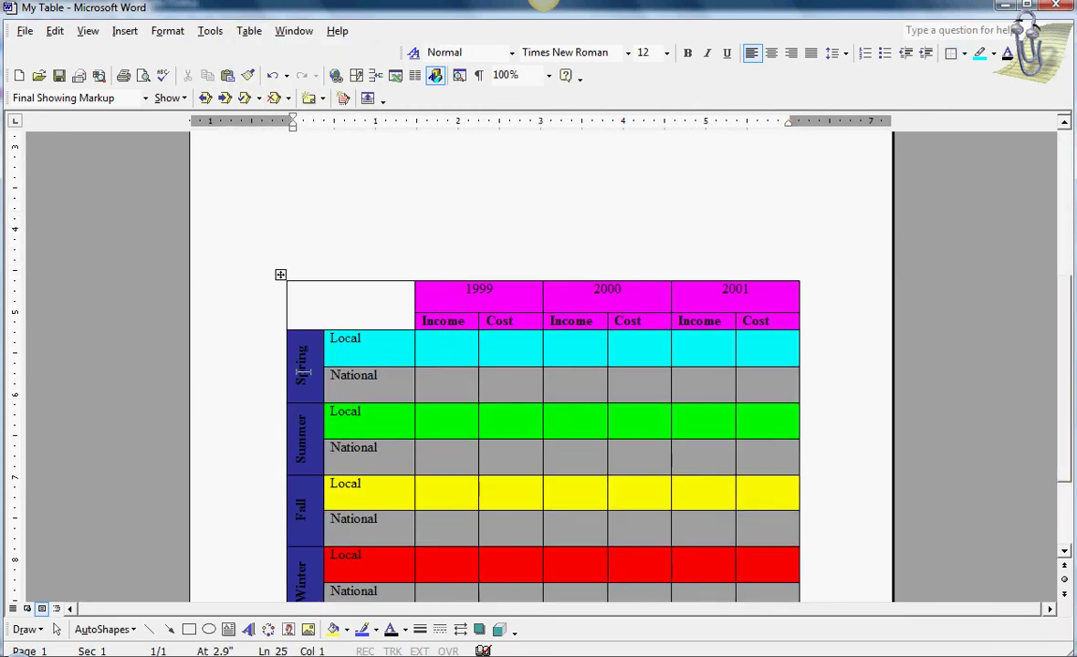
scroll(333, 294, "up", 5)
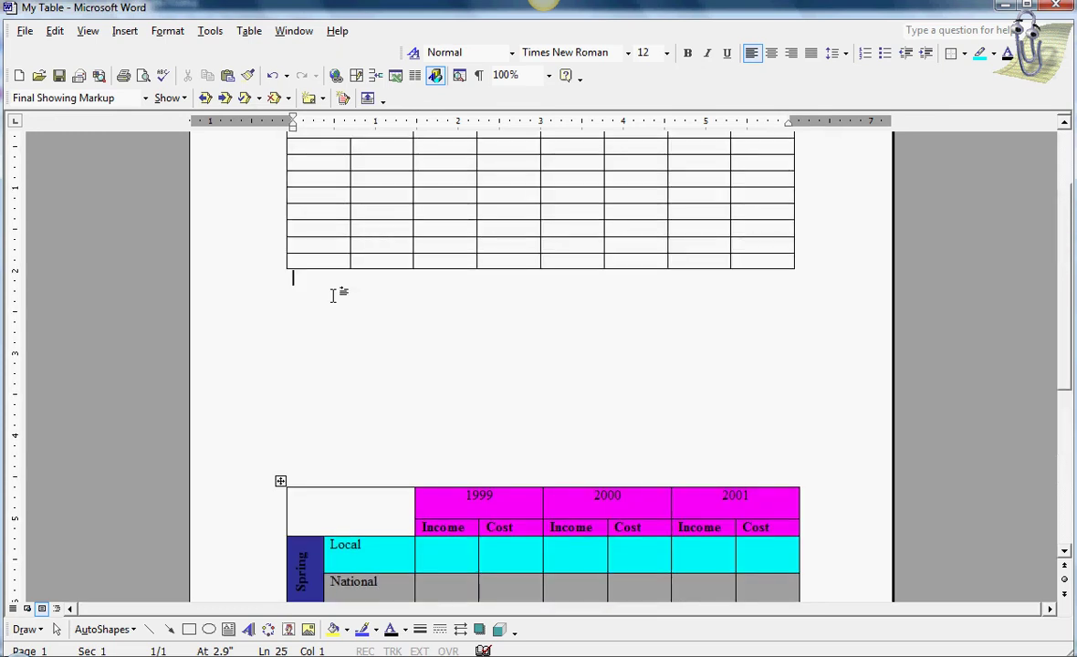
Step: Merge the first-column cells below in pairs into four double-height cells
left_click_drag(331, 201, 315, 190)
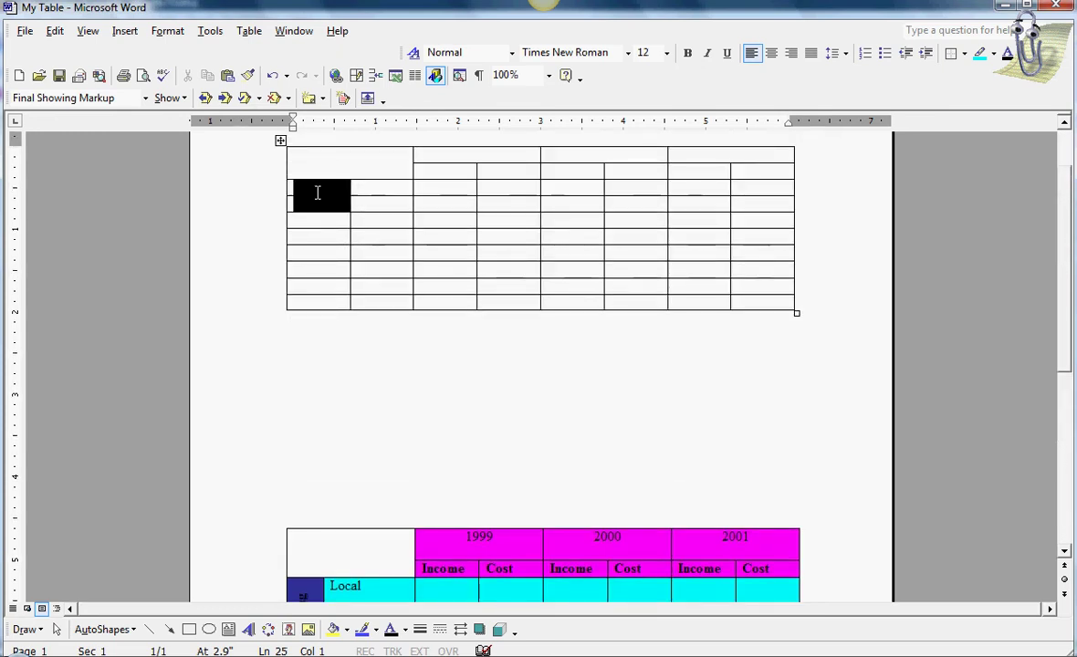
left_click(257, 34)
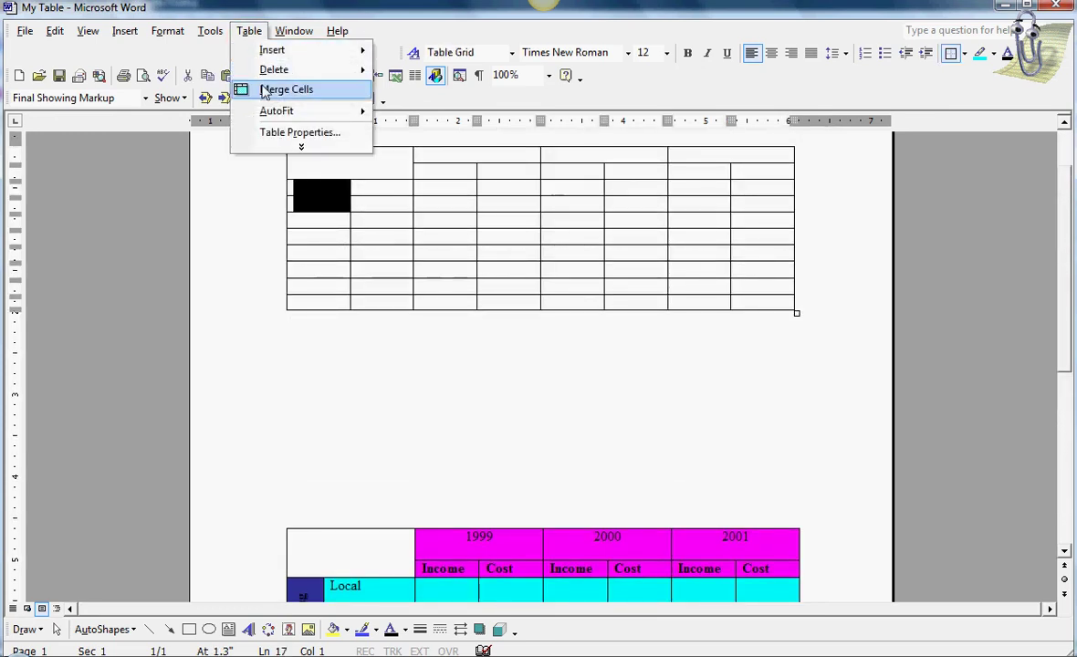
left_click(290, 88)
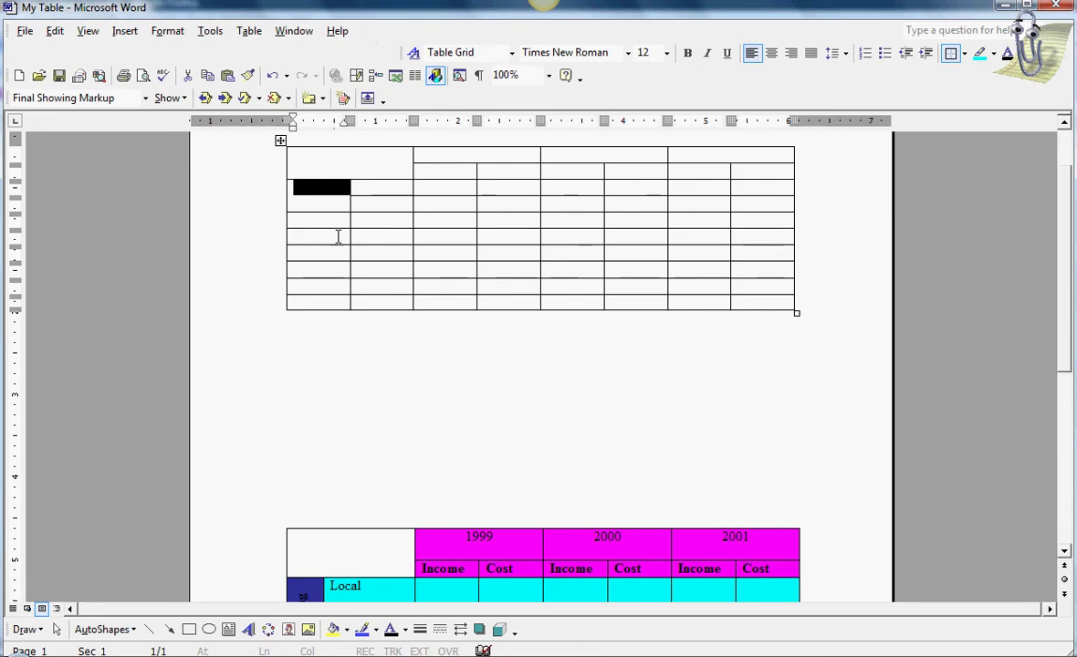
left_click_drag(336, 234, 323, 226)
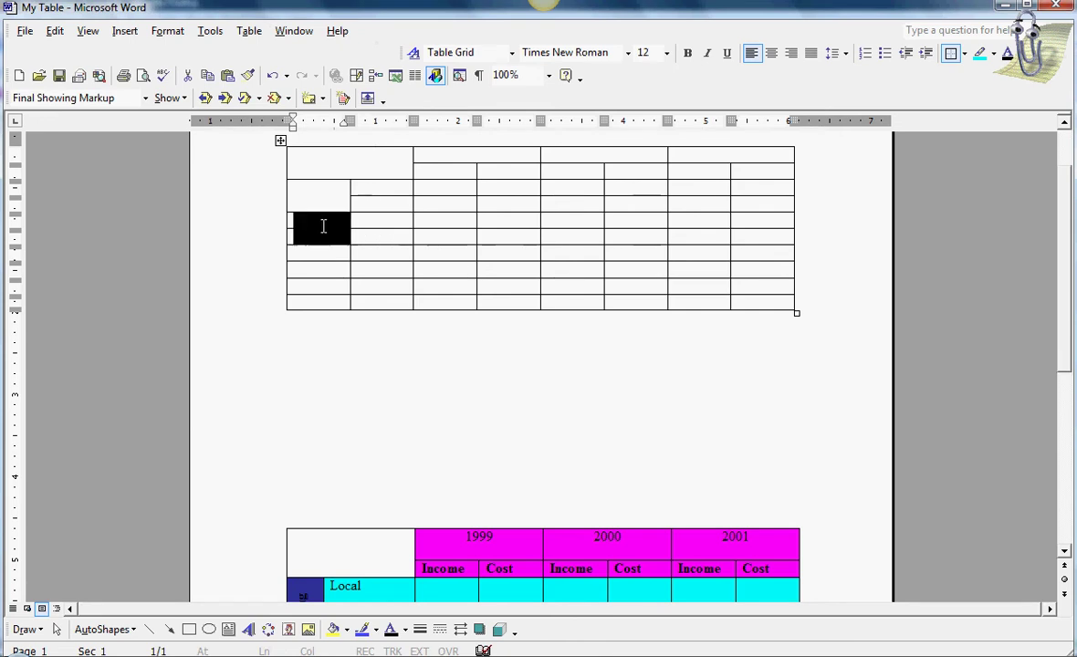
left_click(248, 34)
left_click(283, 89)
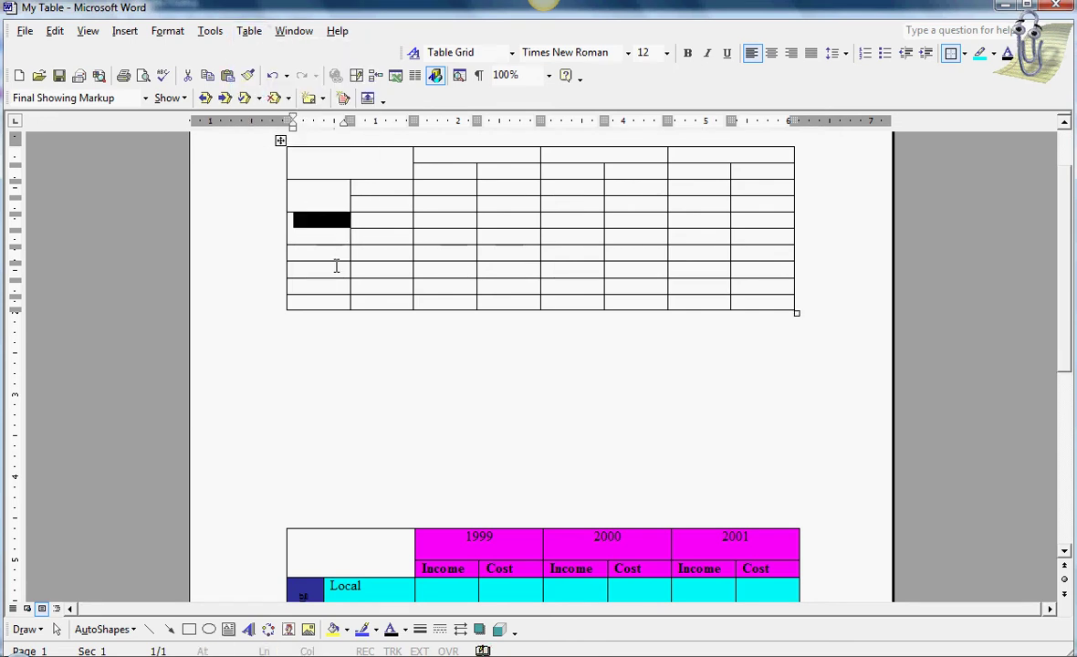
mouse_move(301, 253)
left_mouse_down()
mouse_move(296, 266)
mouse_move(312, 265)
left_mouse_up()
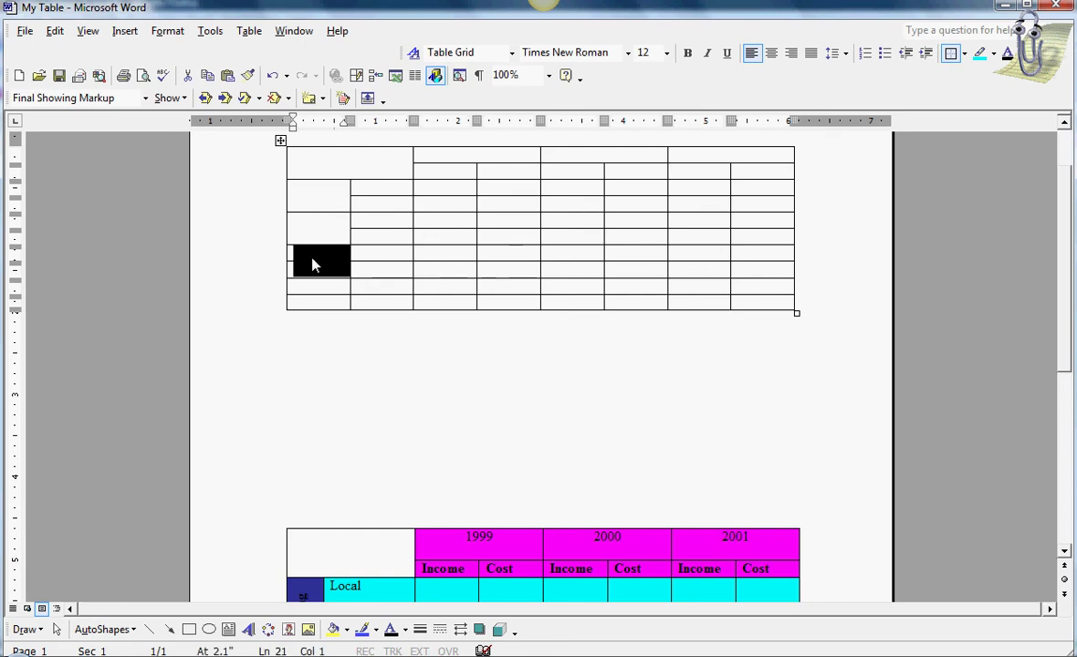
left_click(249, 31)
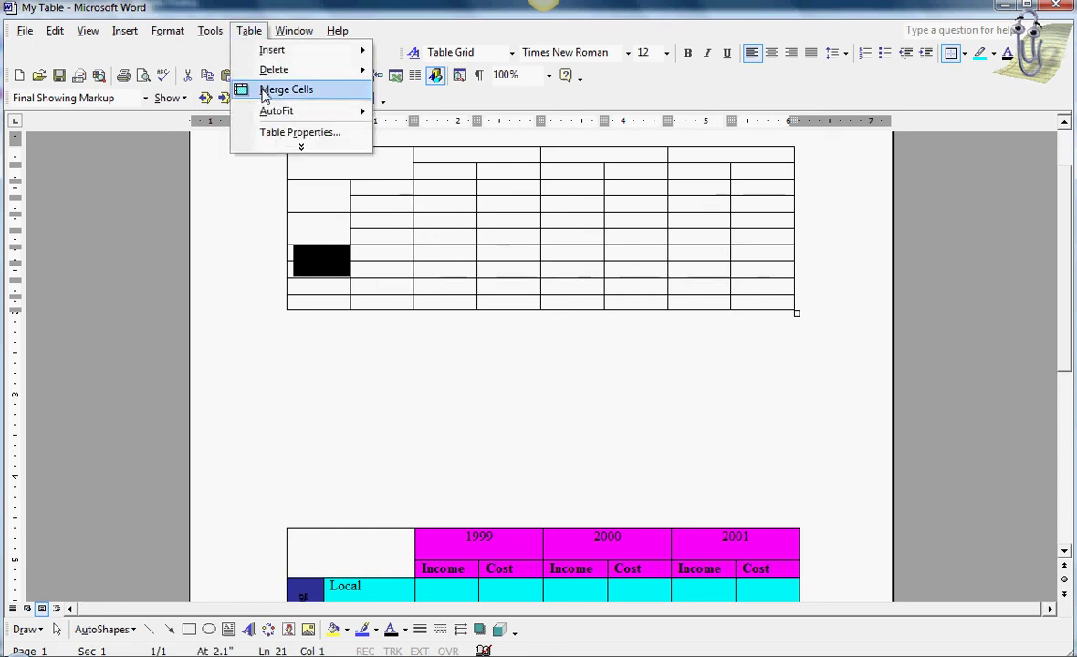
left_click(297, 89)
left_click_drag(348, 303, 311, 266)
left_click(249, 31)
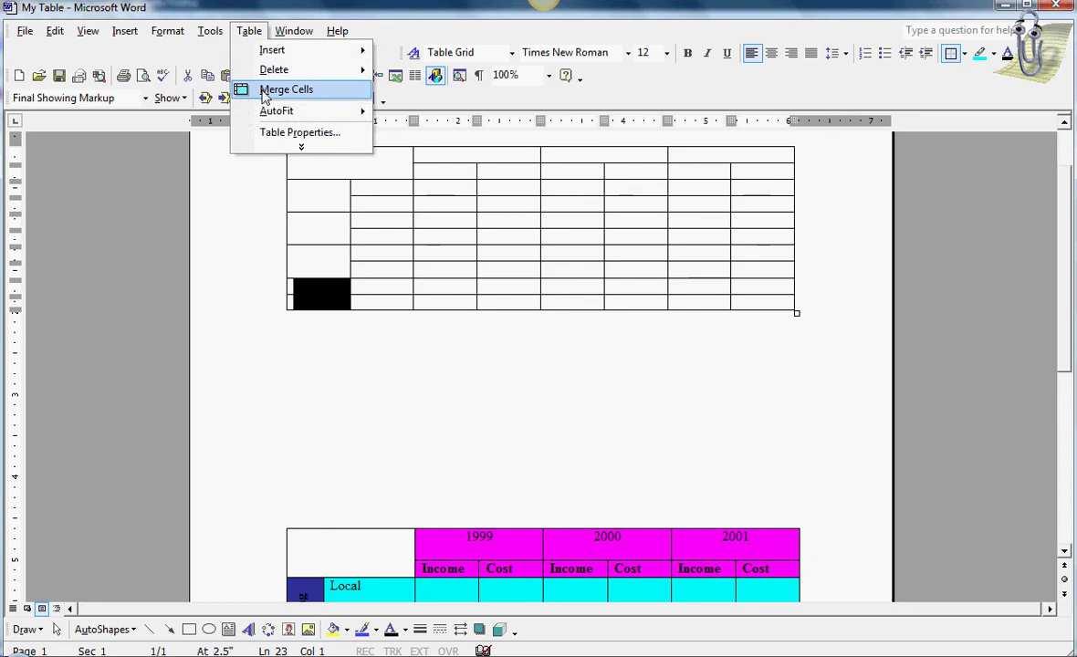
left_click(299, 88)
left_click(418, 354)
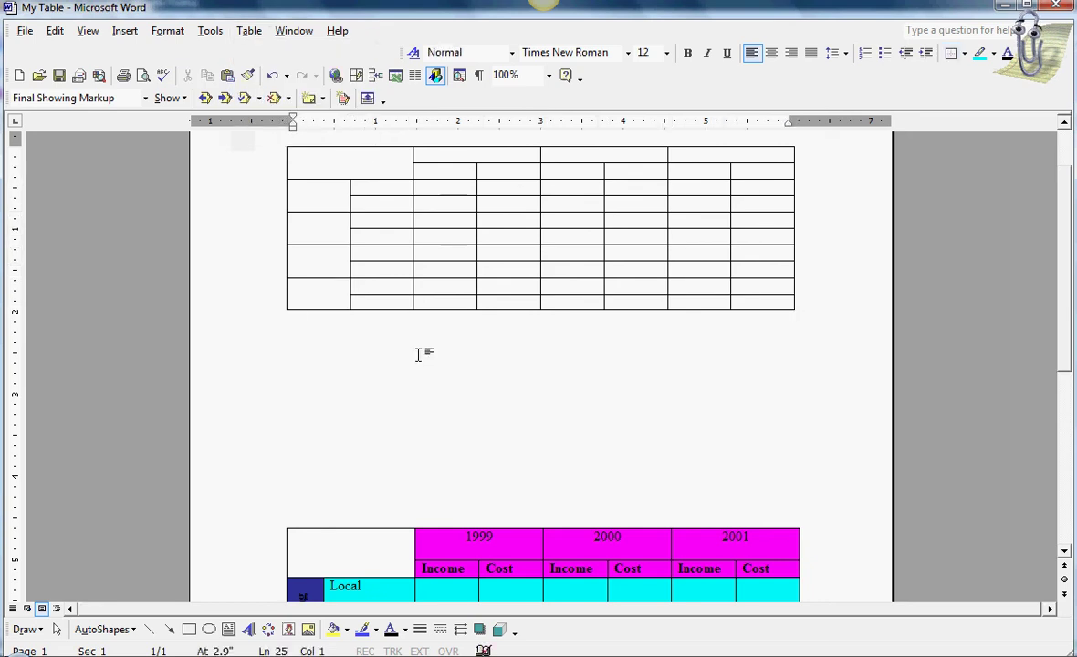
Step: Stretch the table down to just above the coloured table, then select the whole table
scroll(418, 355, "down", 7)
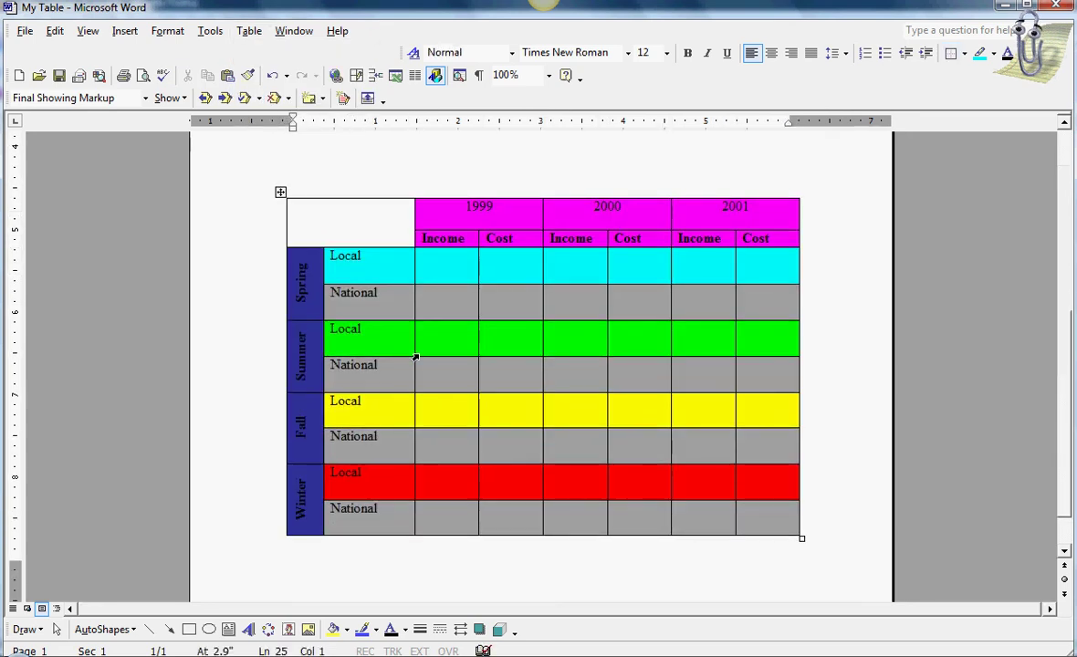
scroll(416, 357, "up", 8)
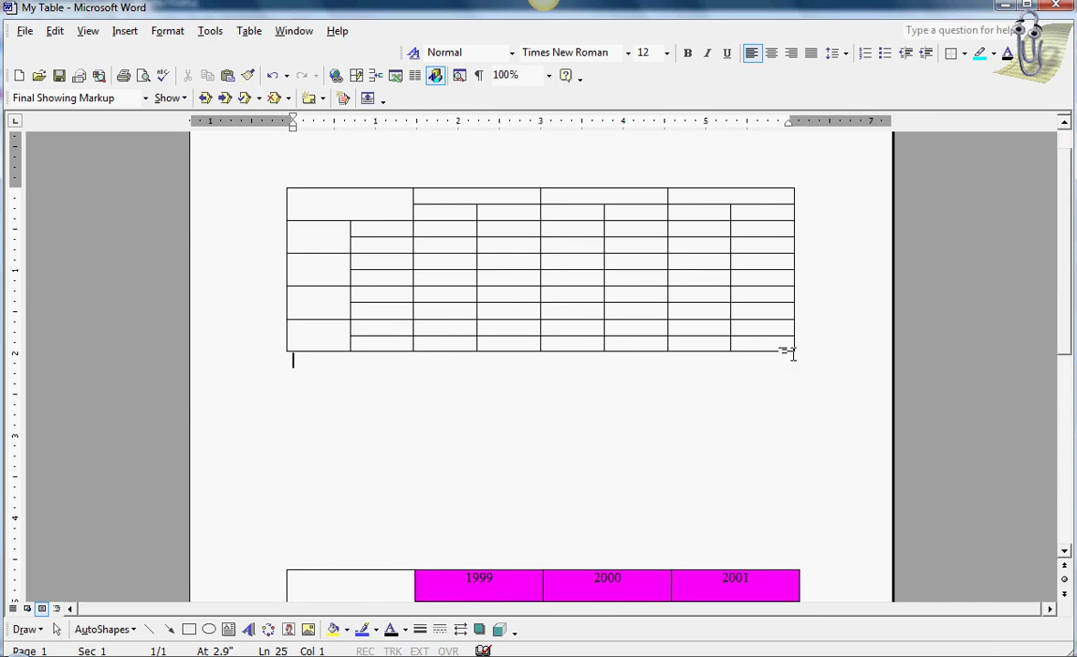
mouse_move(793, 350)
left_click_drag(794, 356, 793, 551)
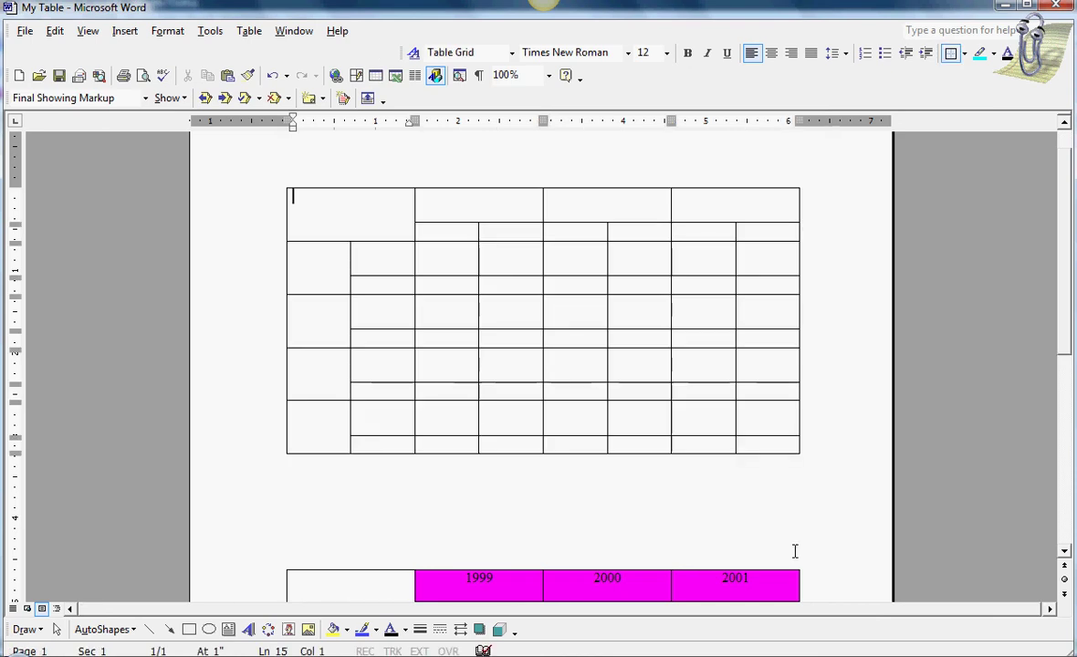
left_click_drag(801, 456, 801, 529)
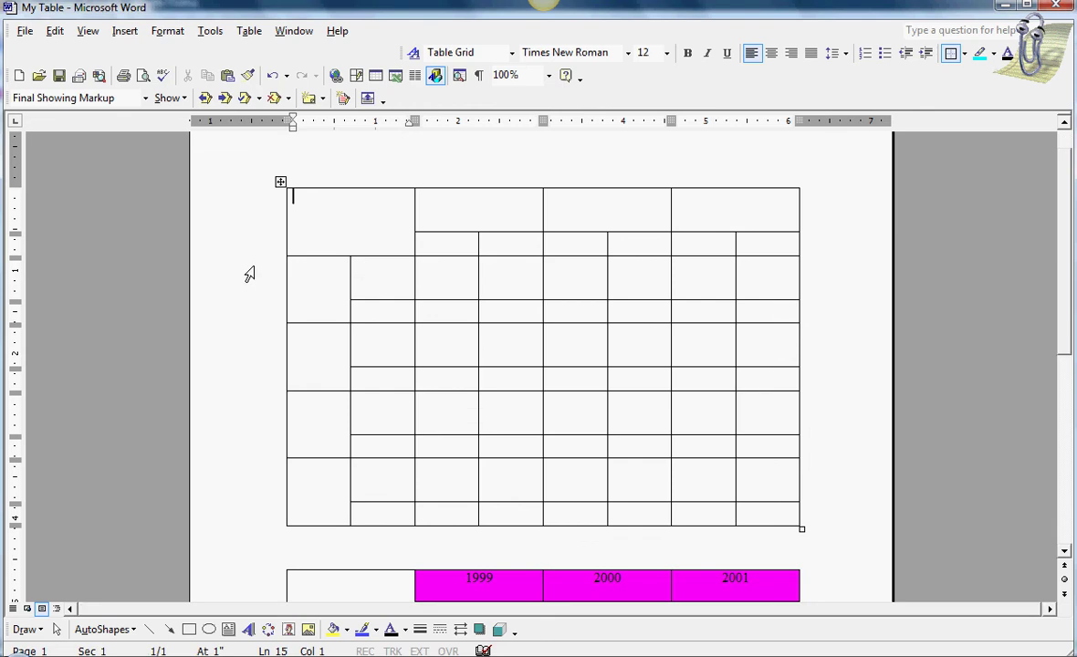
scroll(249, 274, "down", 7)
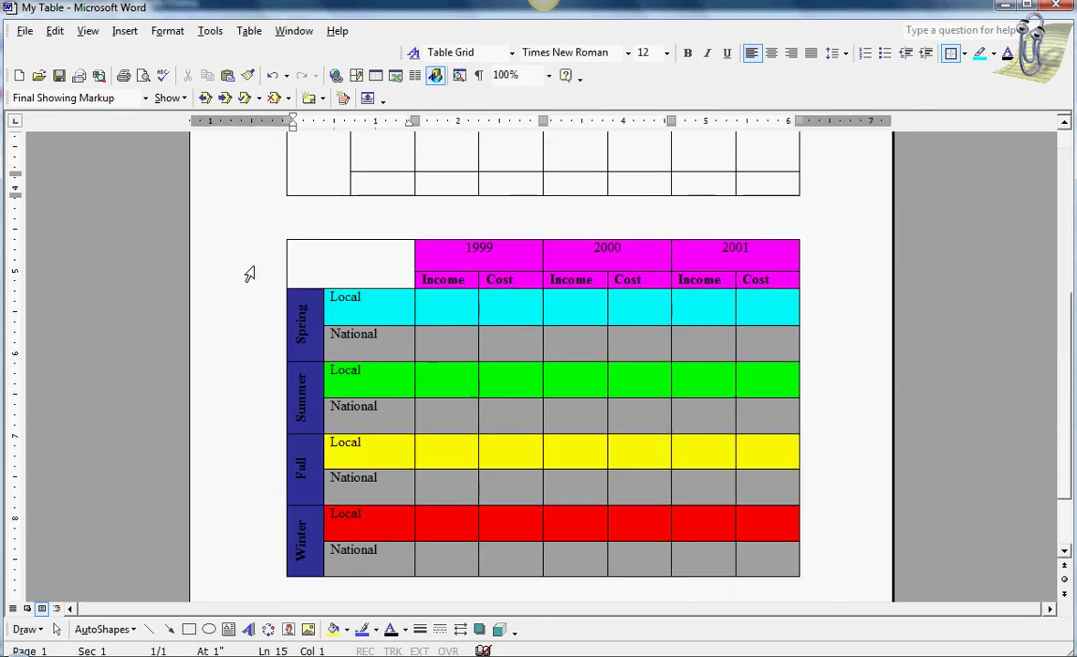
scroll(249, 274, "up", 7)
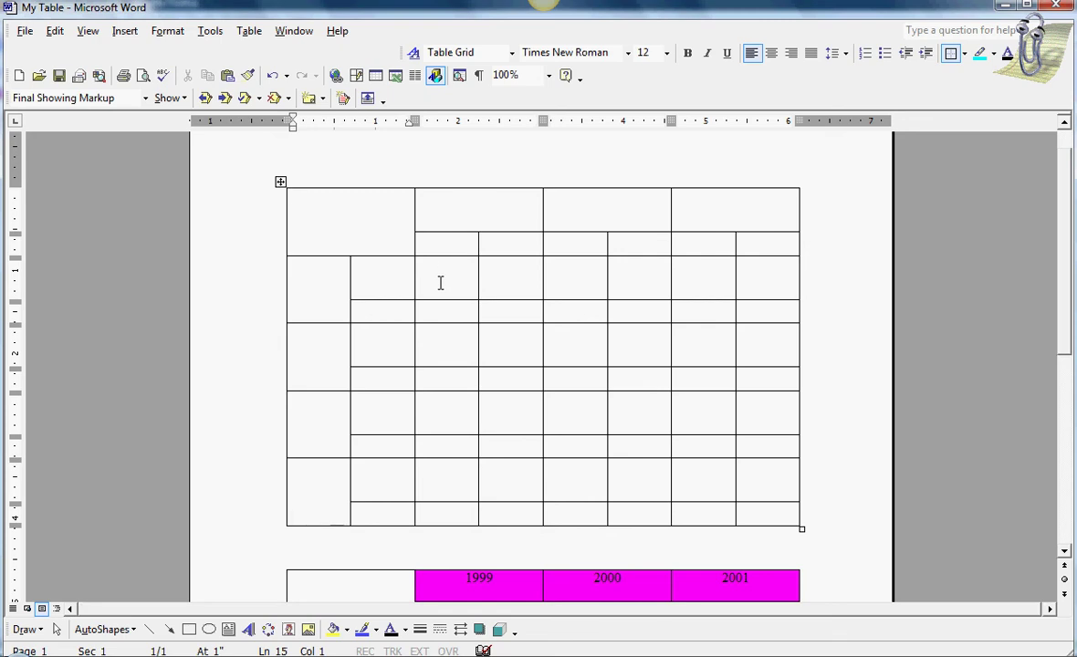
left_click(280, 184)
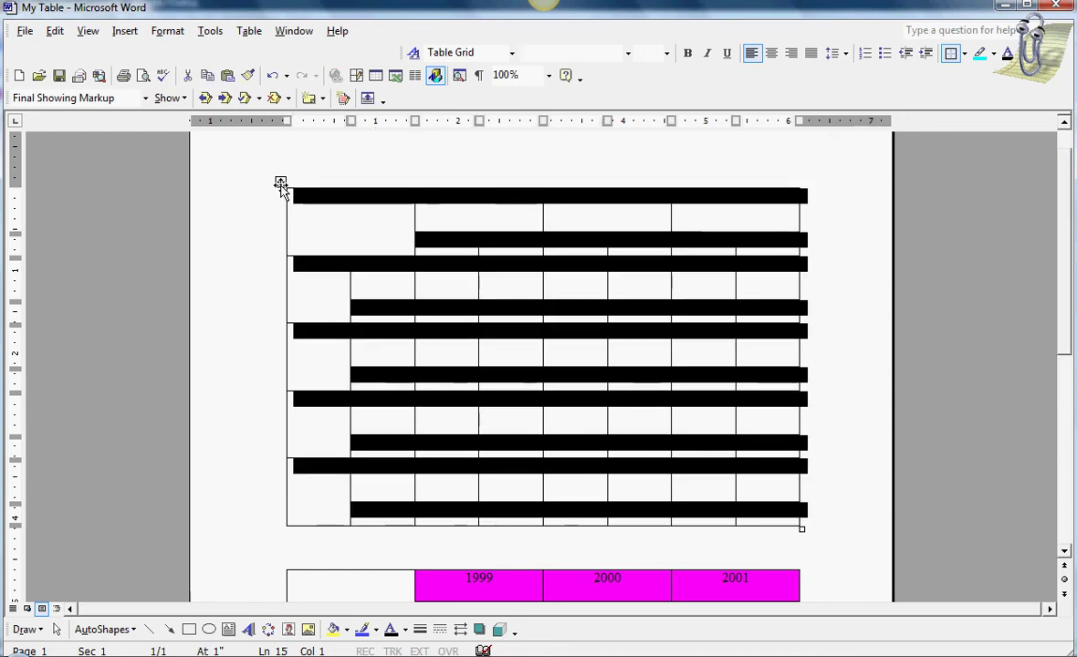
Step: Distribute the selected table's rows evenly so they share one height
right_click(281, 187)
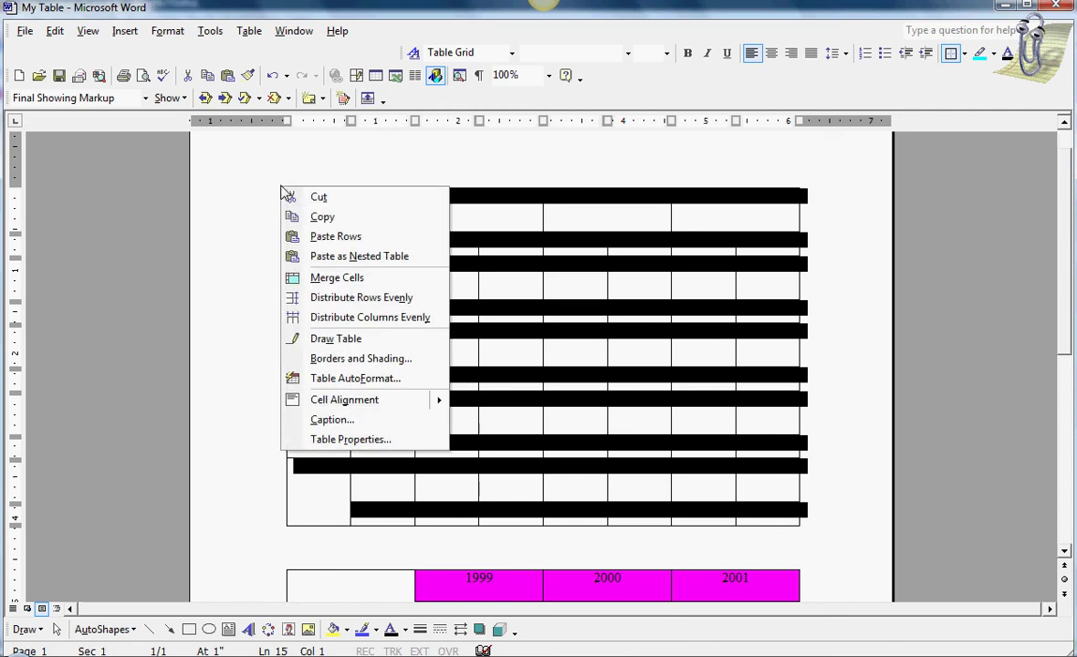
left_click(324, 298)
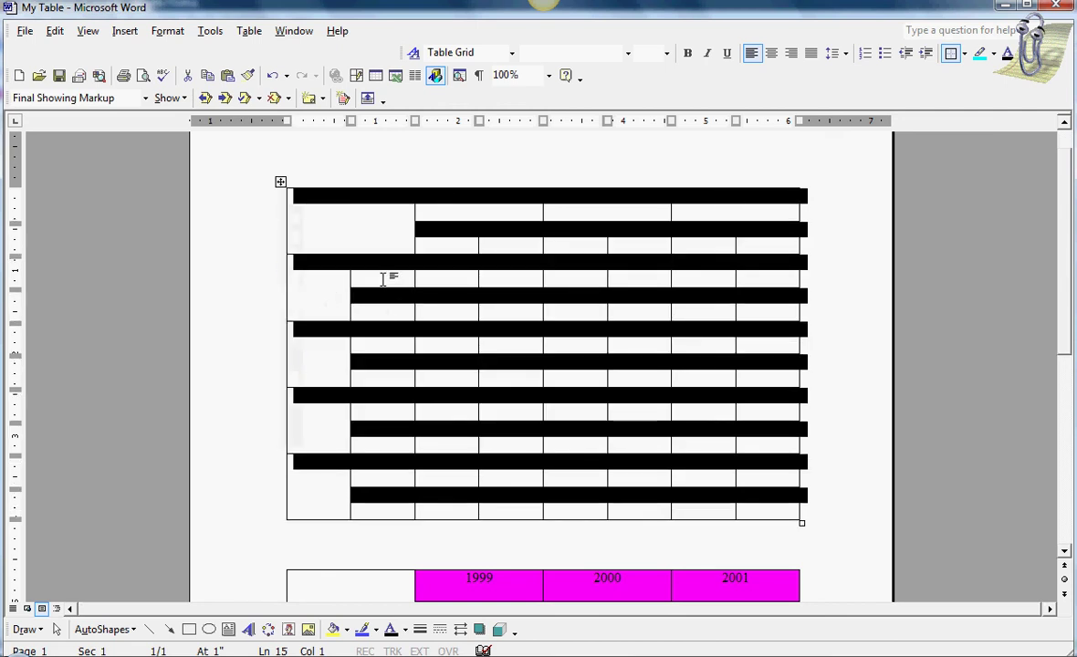
left_click(365, 265)
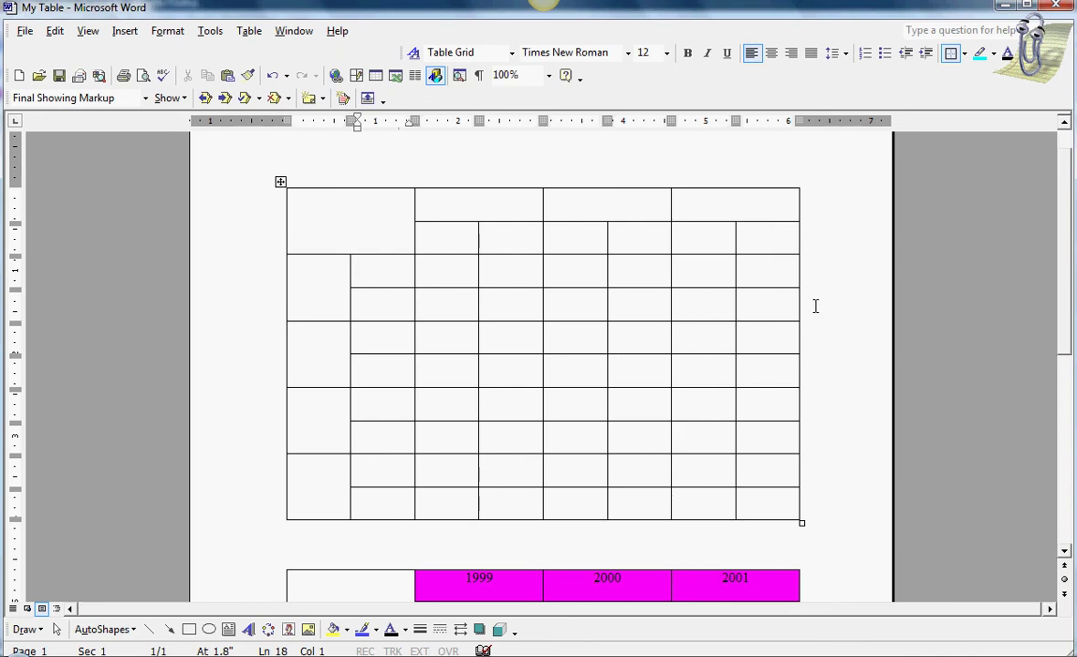
scroll(815, 306, "down", 8)
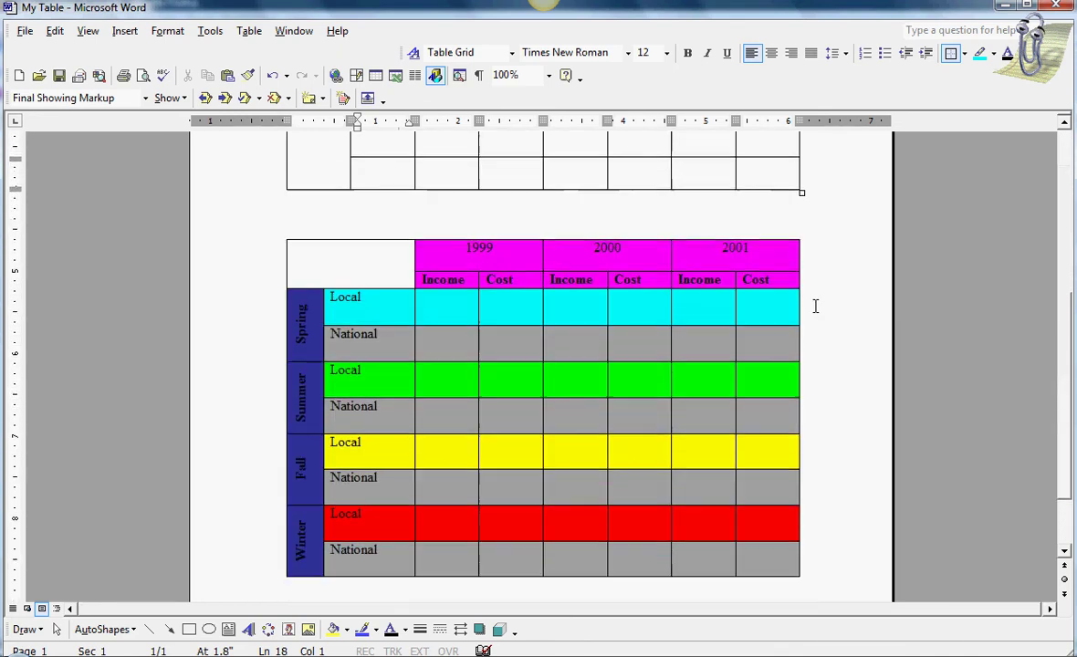
scroll(816, 306, "down", 2)
scroll(816, 306, "up", 10)
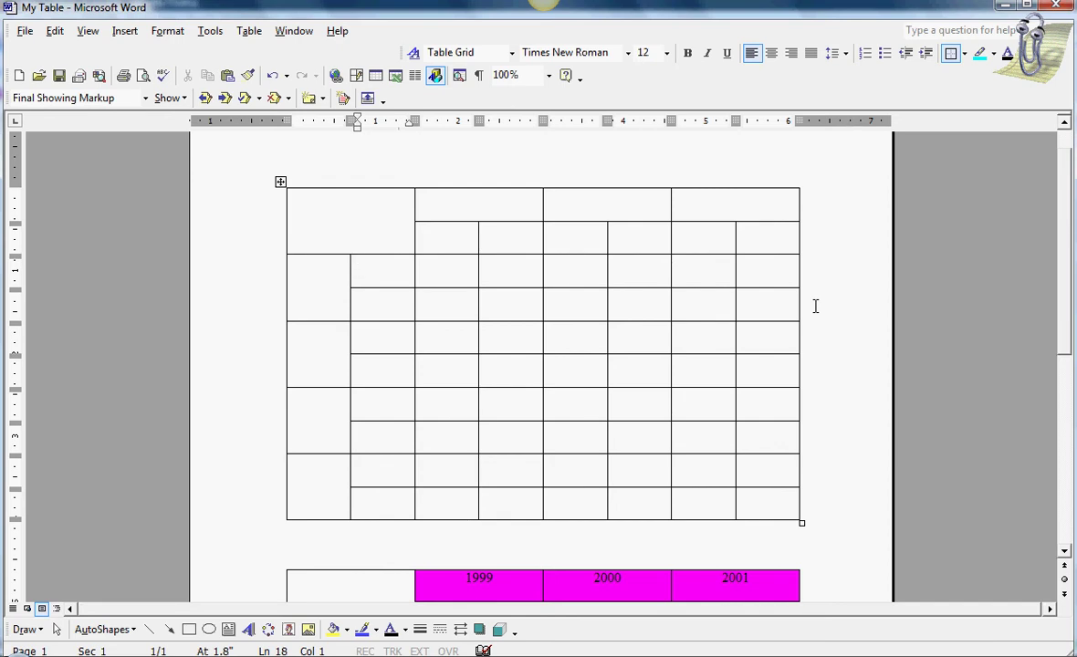
scroll(815, 306, "down", 4)
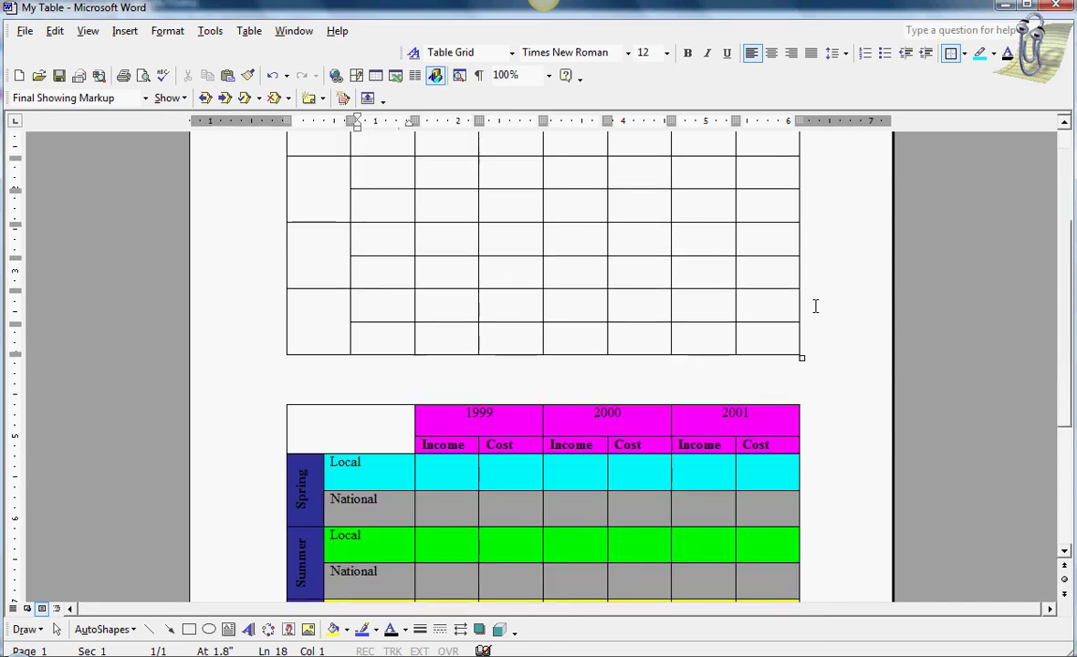
scroll(815, 306, "down", 6)
scroll(815, 305, "up", 3)
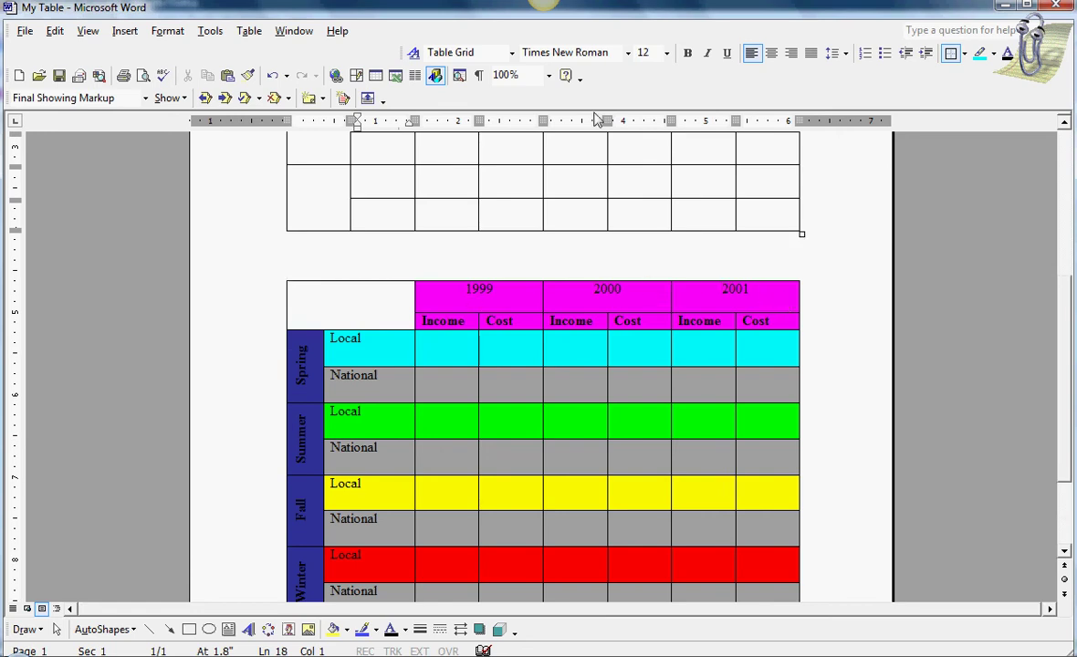
scroll(824, 295, "up", 3)
scroll(824, 295, "up", 4)
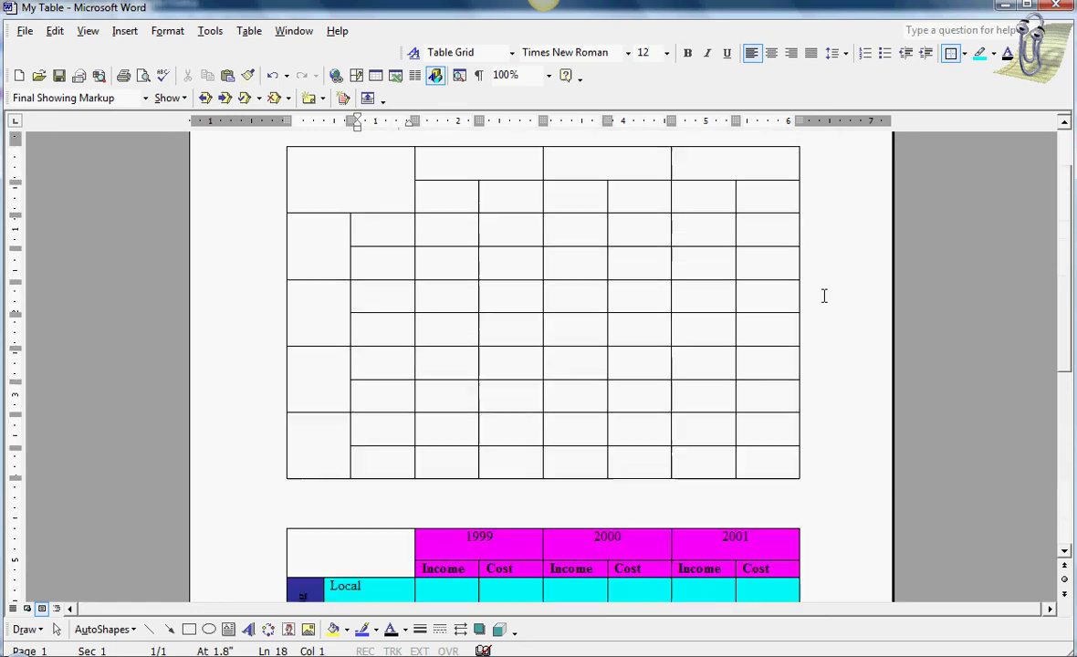
Step: Centre the three merged header cells and enter 1999, 2000 and 2001
left_click_drag(503, 200, 691, 201)
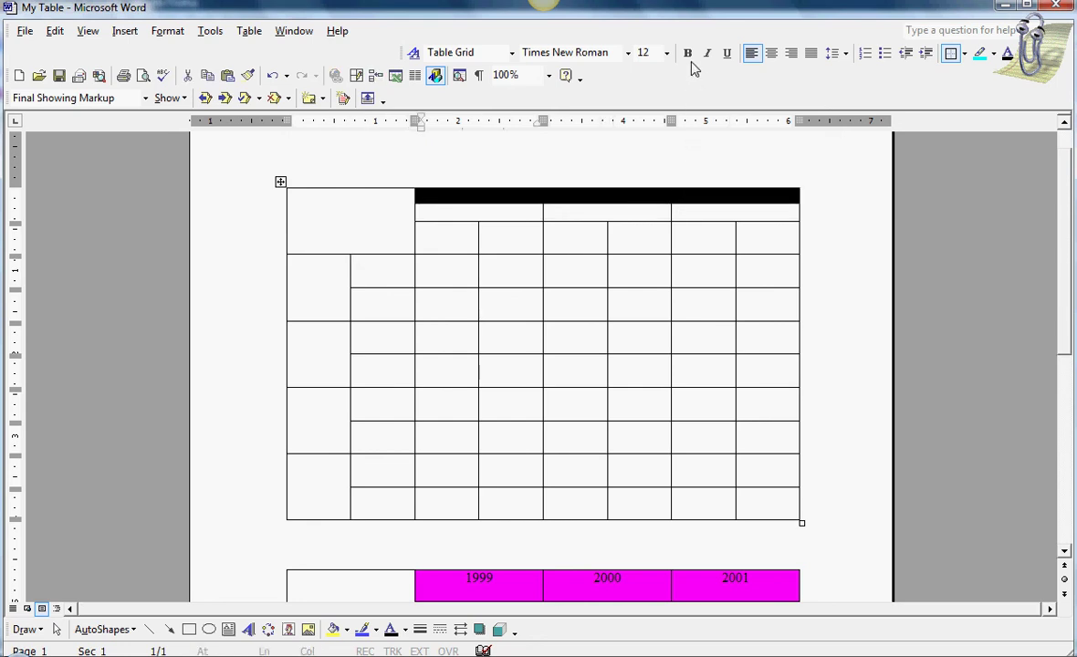
left_click(771, 55)
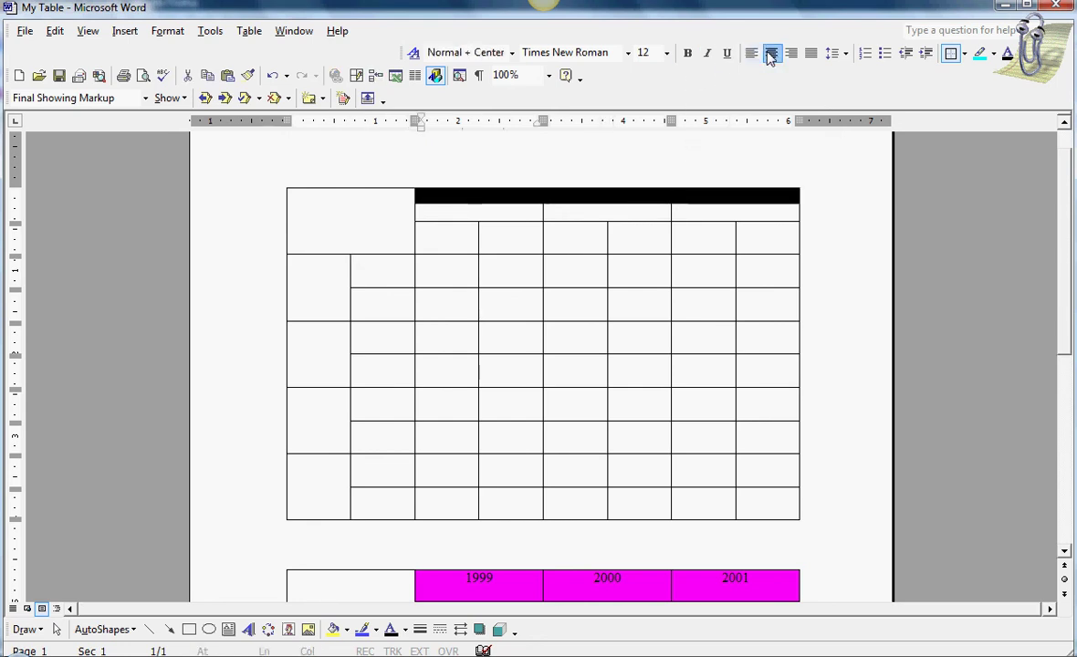
left_click(493, 204)
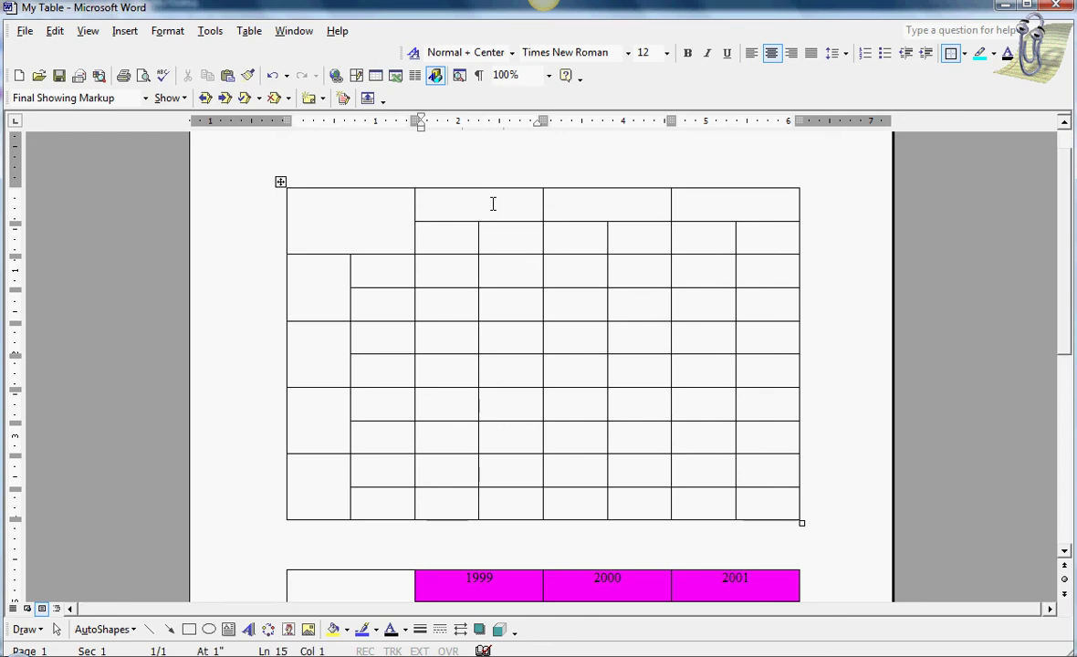
type("1999")
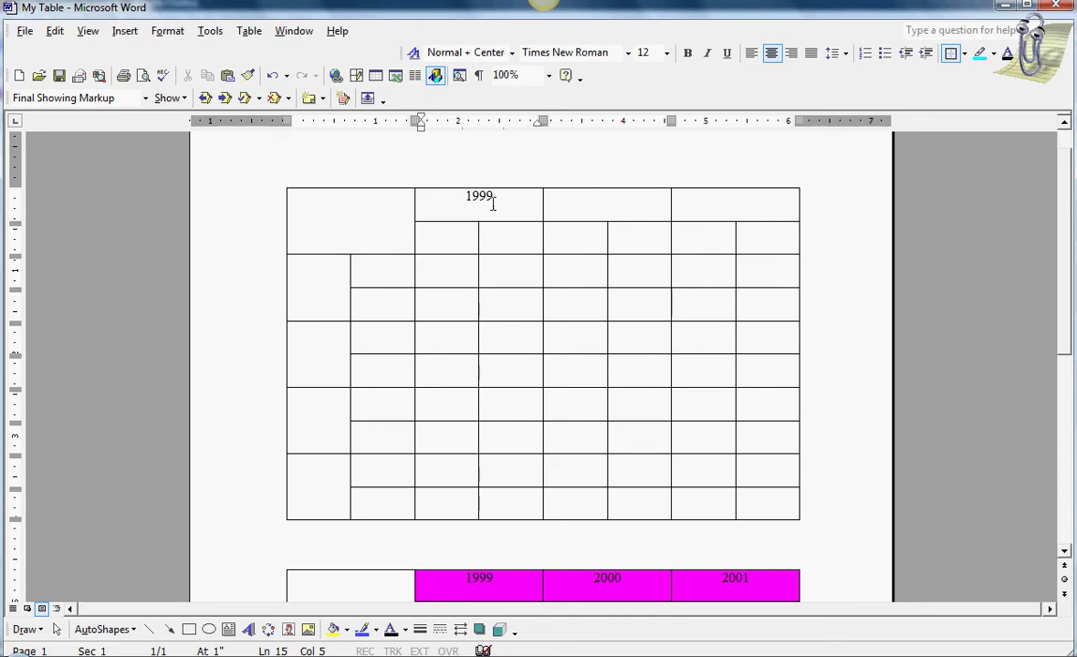
key("Tab")
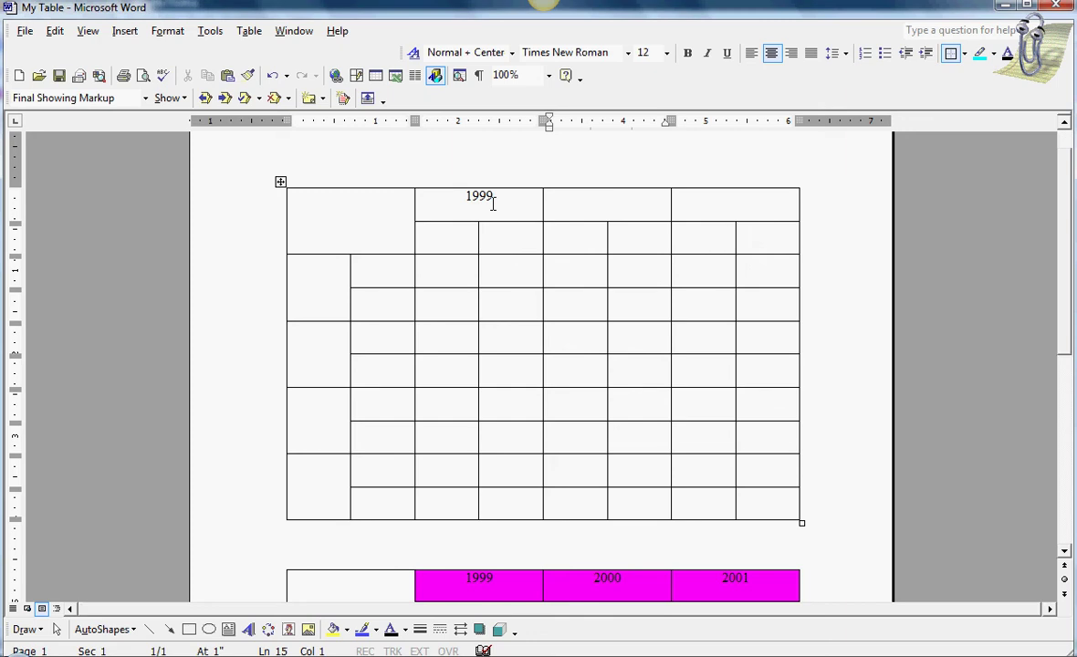
type("2000")
key("Tab")
type("200")
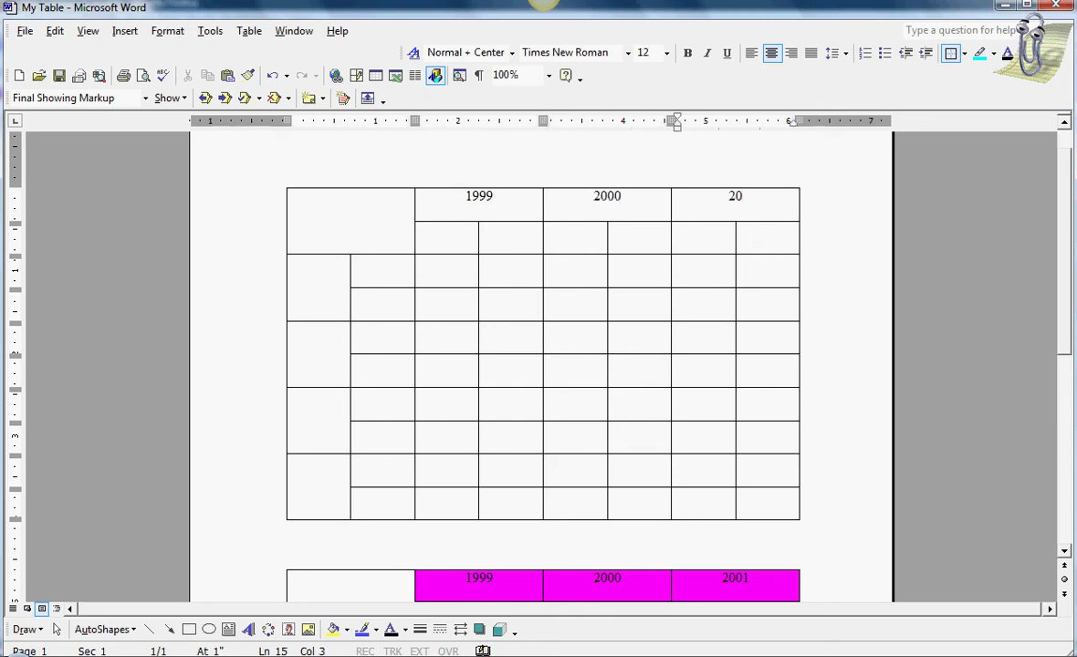
type("1")
key("shift+Tab")
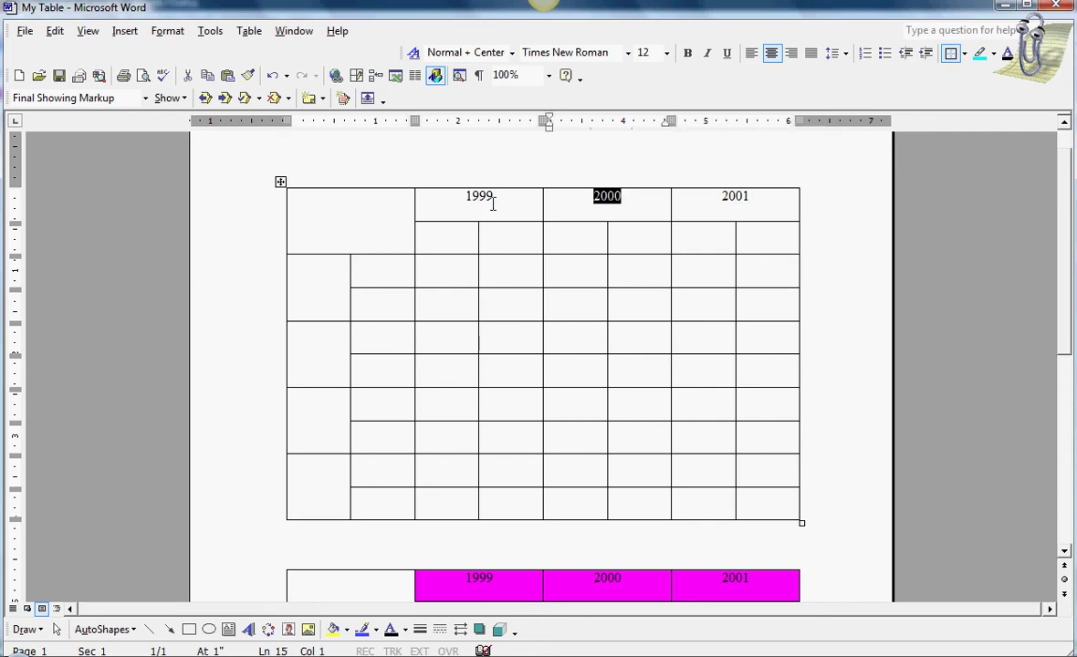
key("shift+Tab")
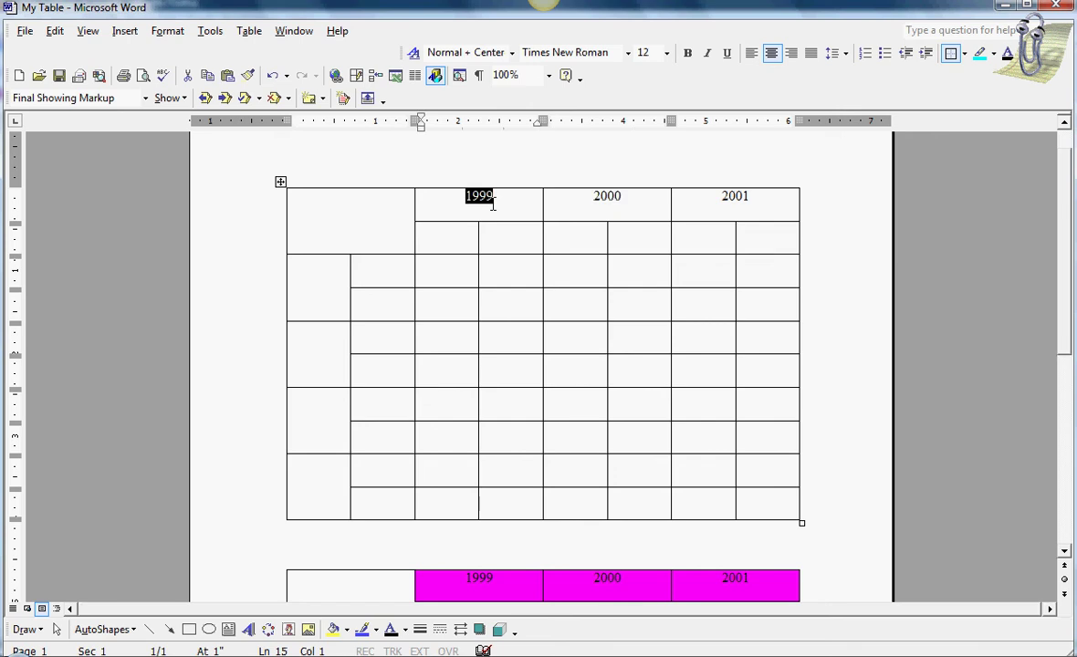
key("Tab")
key("Tab")
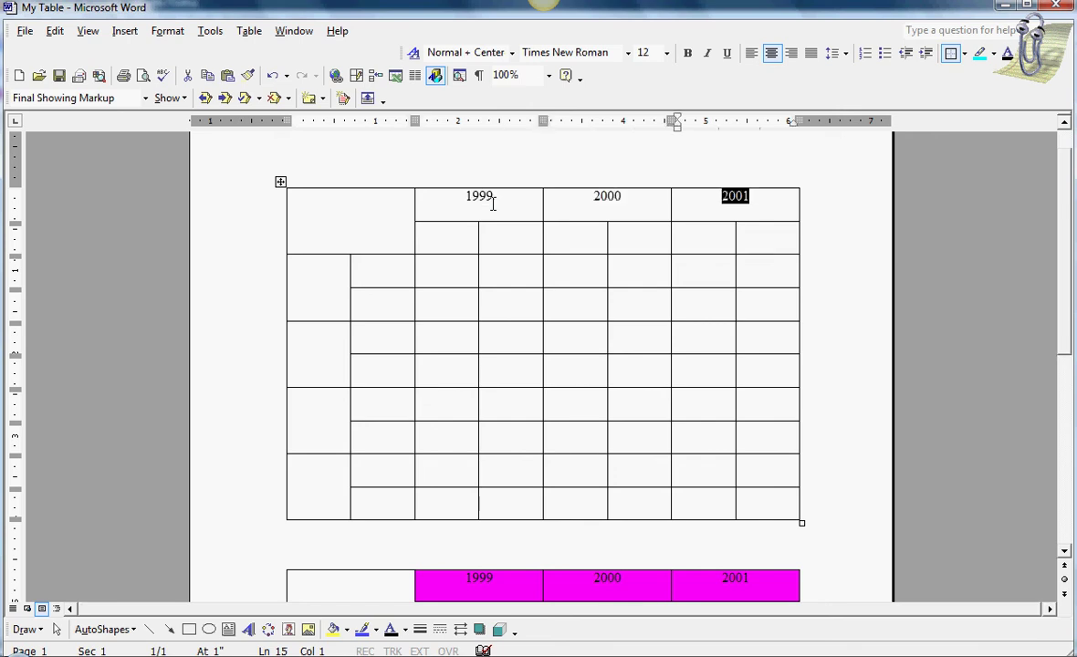
key("Down")
key("Down")
key("Down")
key("Down")
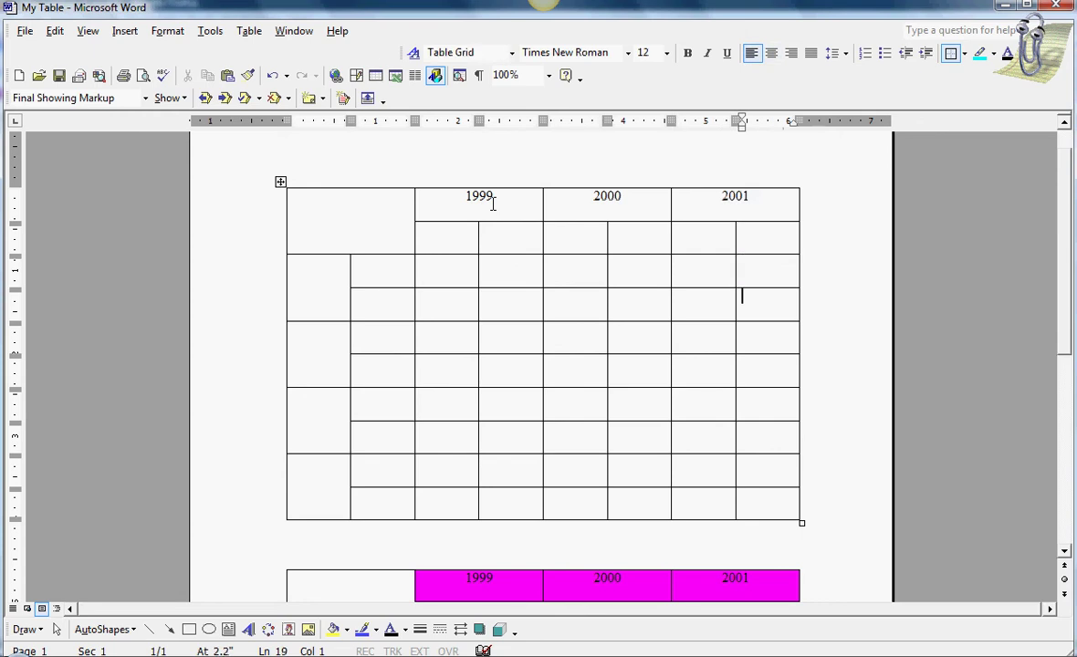
key("Up")
key("Up")
key("Up")
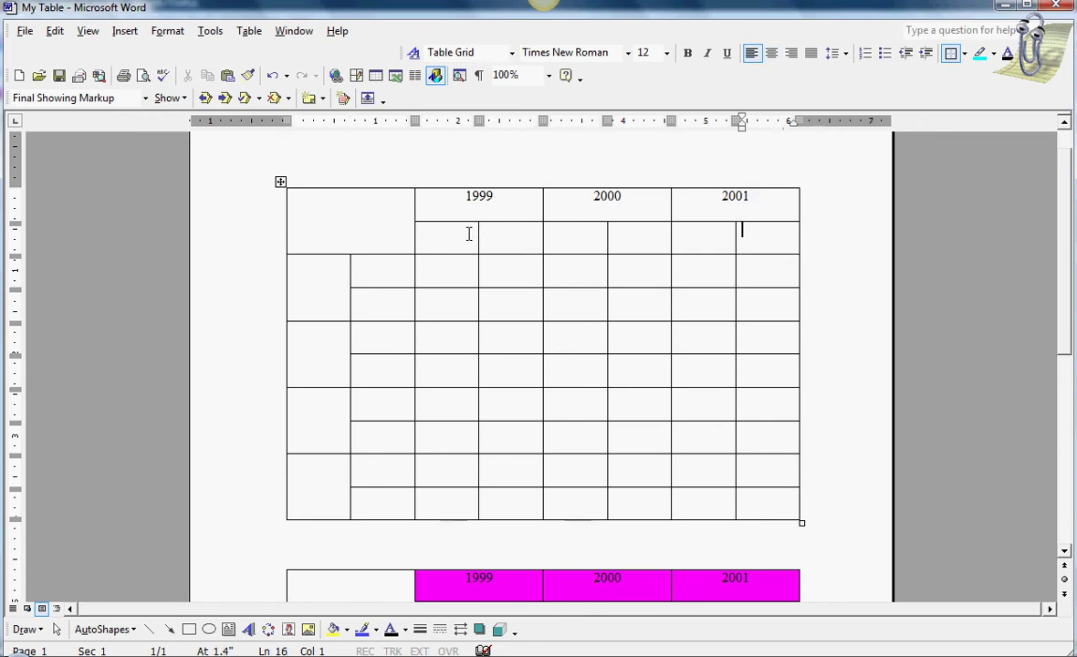
Step: Make the row of cells beneath the year headings bold
scroll(459, 234, "down", 4)
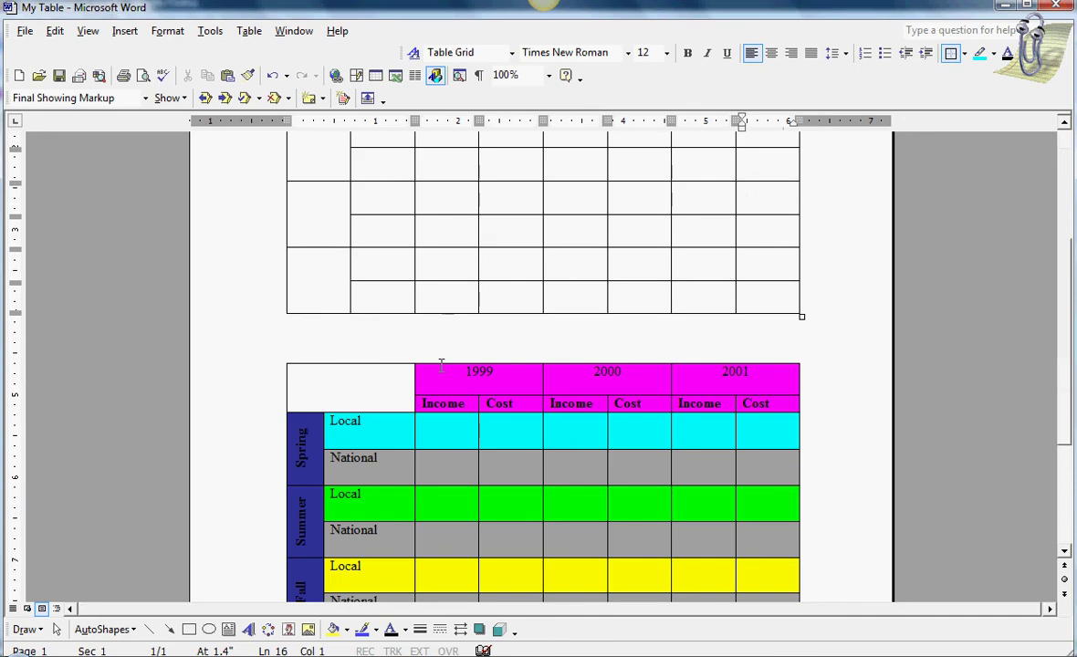
scroll(493, 329, "up", 3)
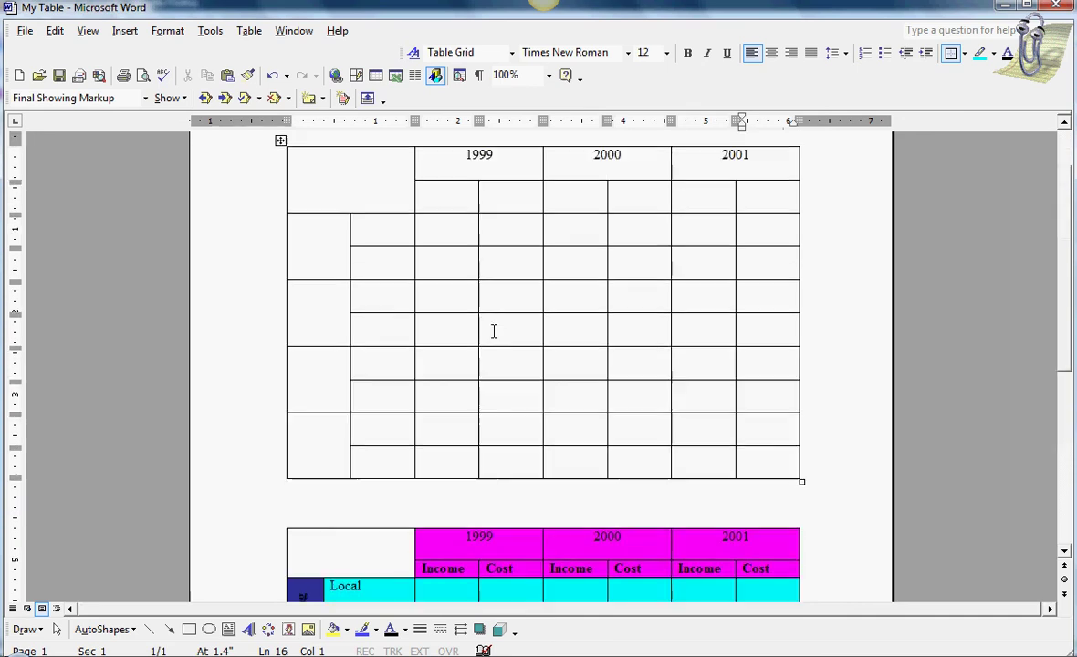
left_click(442, 190)
left_click_drag(442, 190, 745, 198)
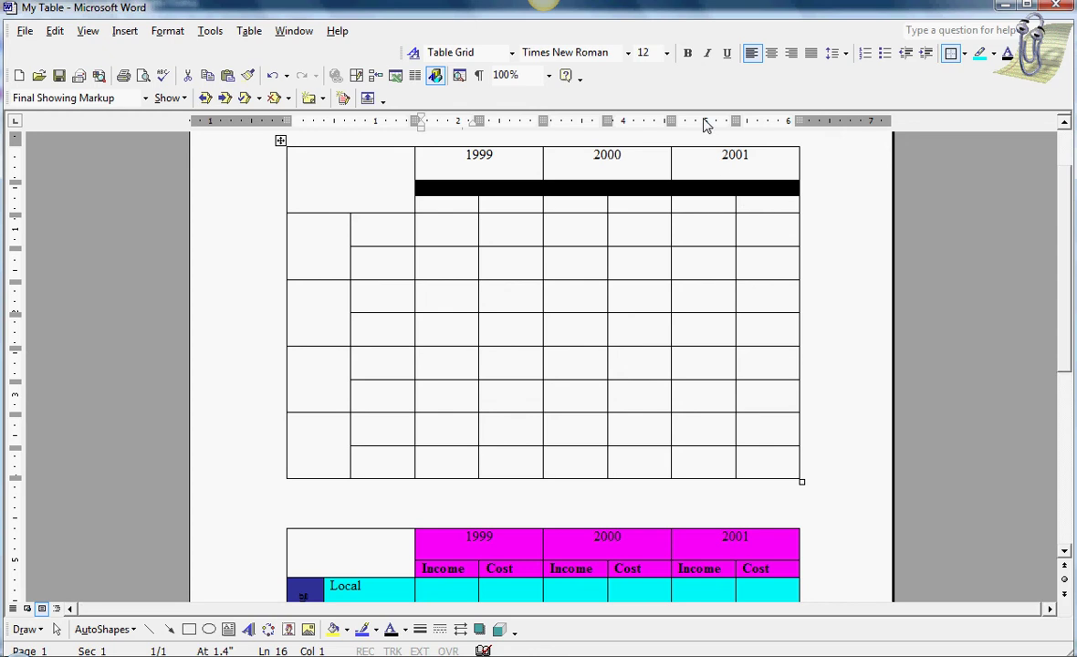
left_click(689, 54)
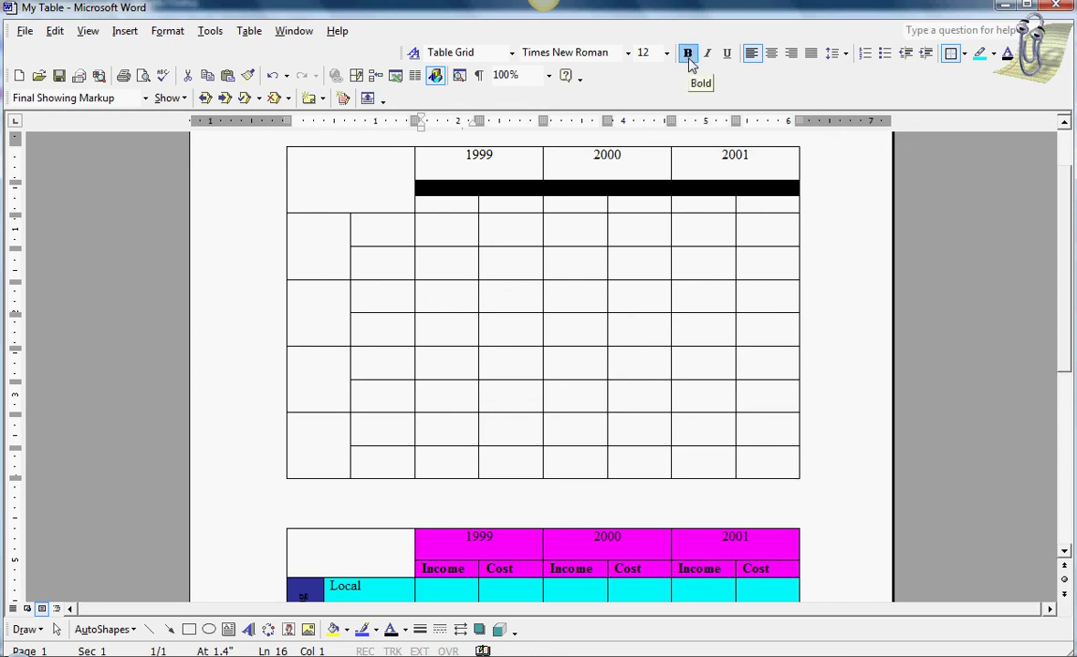
Step: Enter Income and Cost under each of 1999, 2000 and 2001
left_click(461, 190)
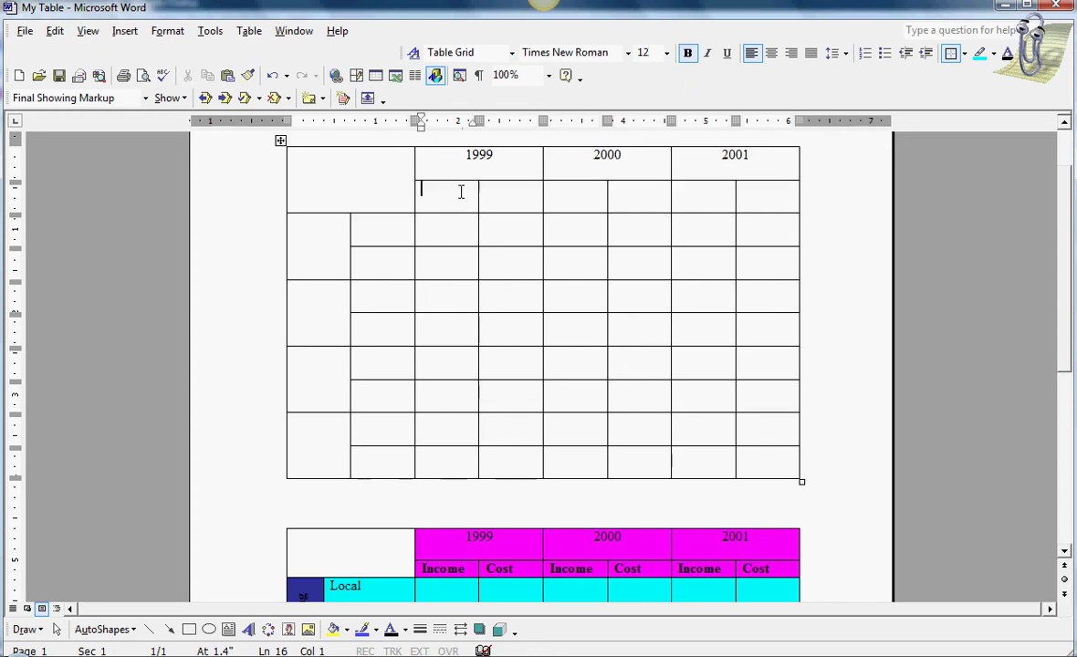
type("iNC")
key("BackSpace")
key("BackSpace")
key("BackSpace")
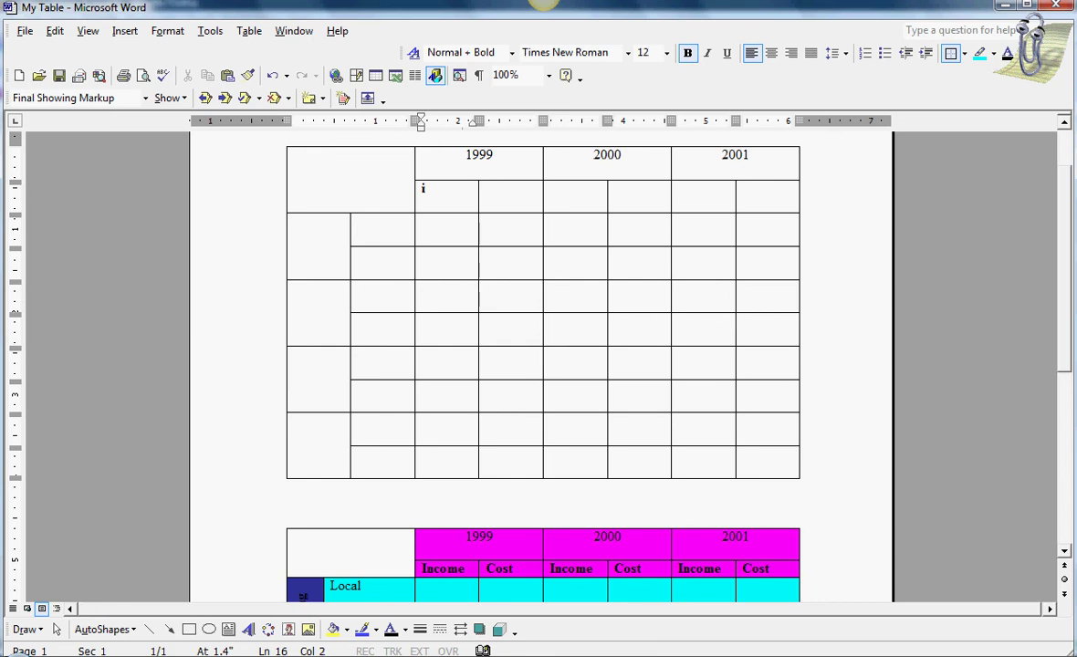
type("Income")
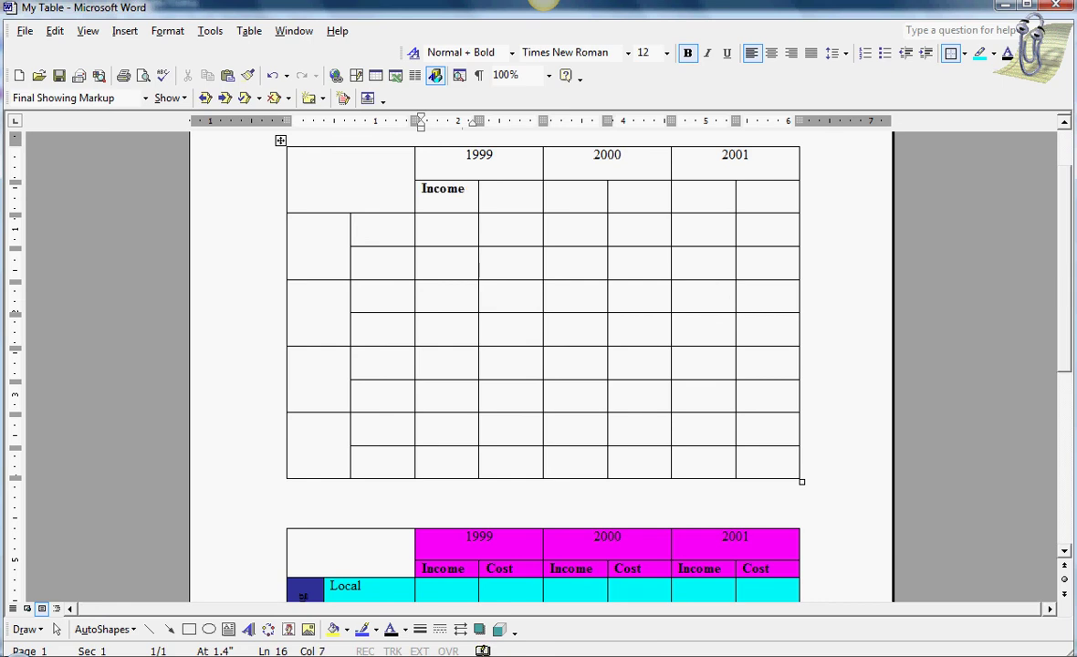
key("Tab")
type("Cost")
key("Tab")
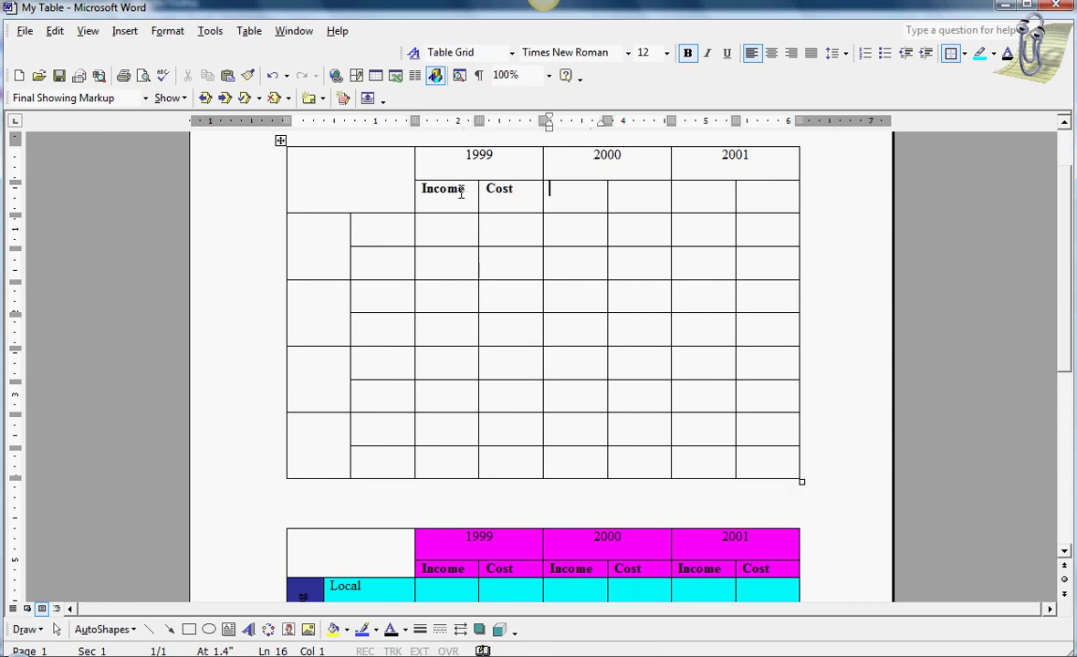
type("Income")
key("Tab")
type("Cost")
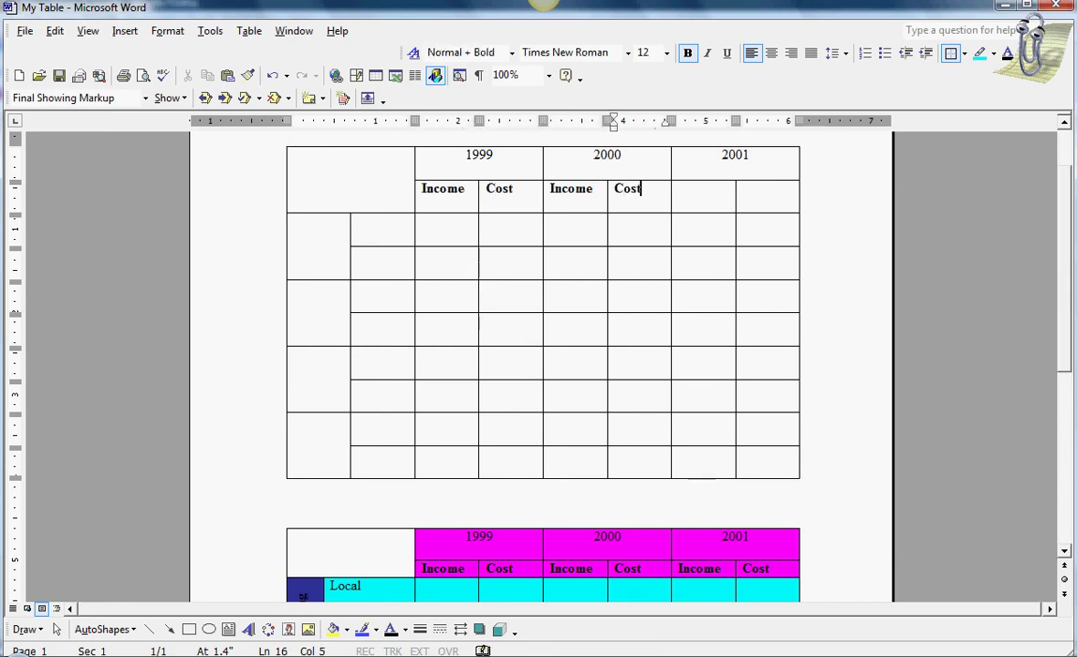
key("Tab")
type("Income")
key("Tab")
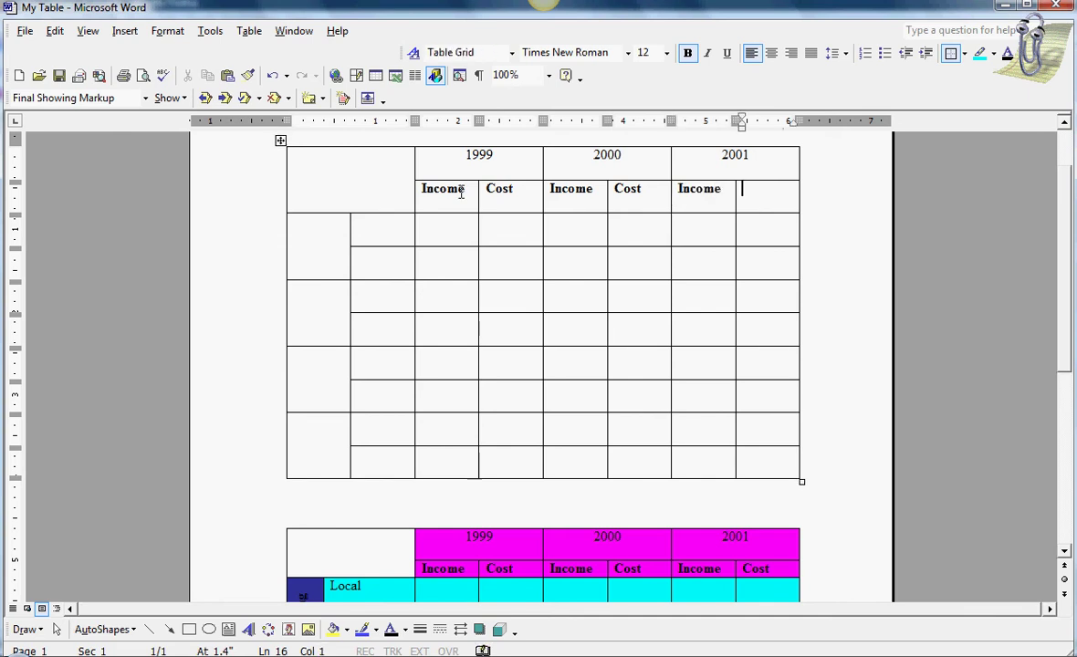
type("Cost")
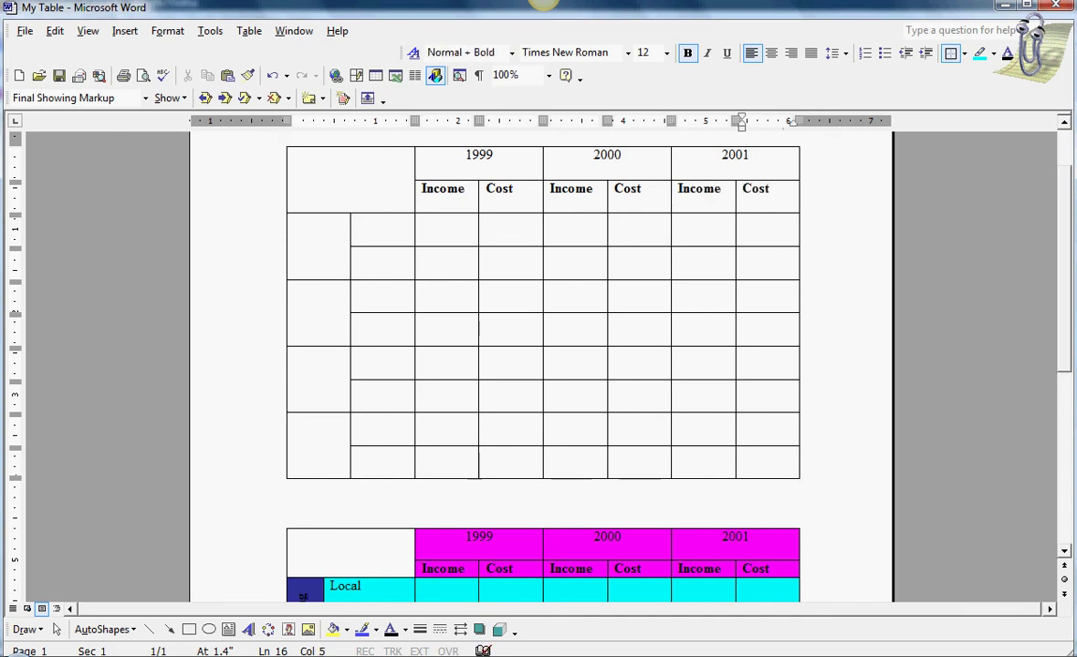
scroll(261, 490, "down", 3)
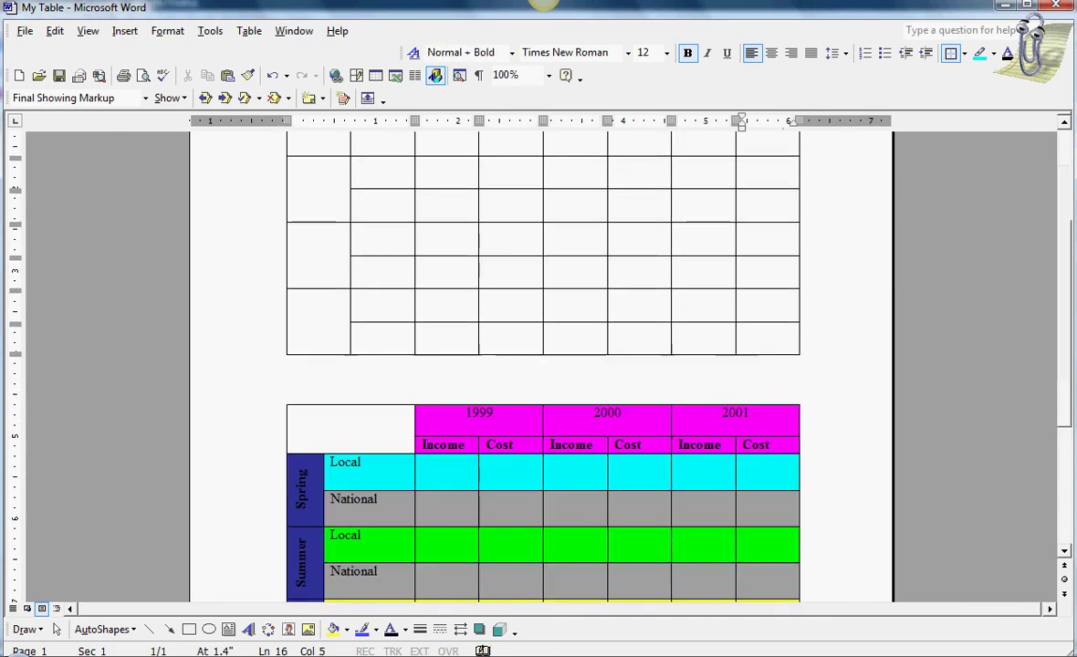
scroll(261, 490, "down", 2)
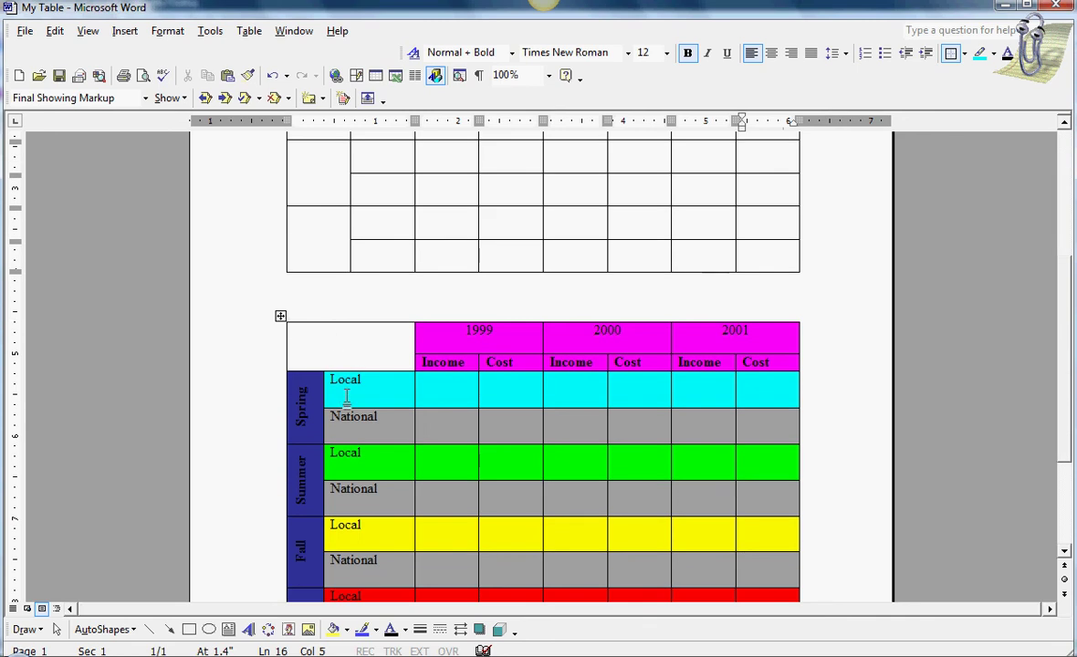
scroll(347, 394, "down", 2)
scroll(347, 394, "up", 8)
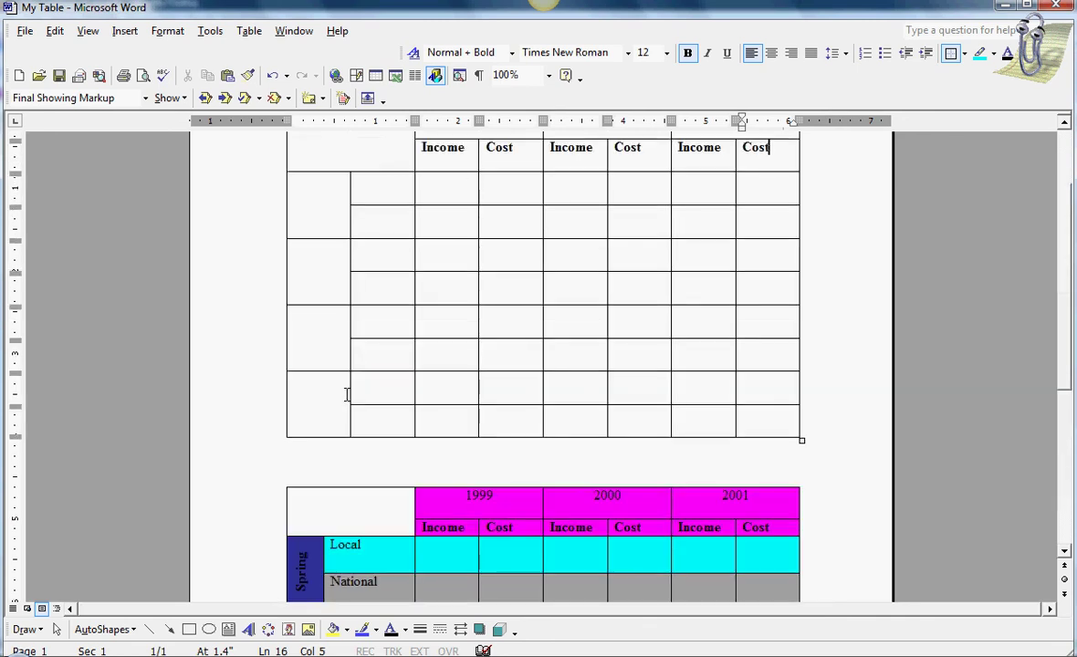
Step: Label the second column's first seven body rows Local, National, Local, National, Local, National, Local
left_click(377, 271)
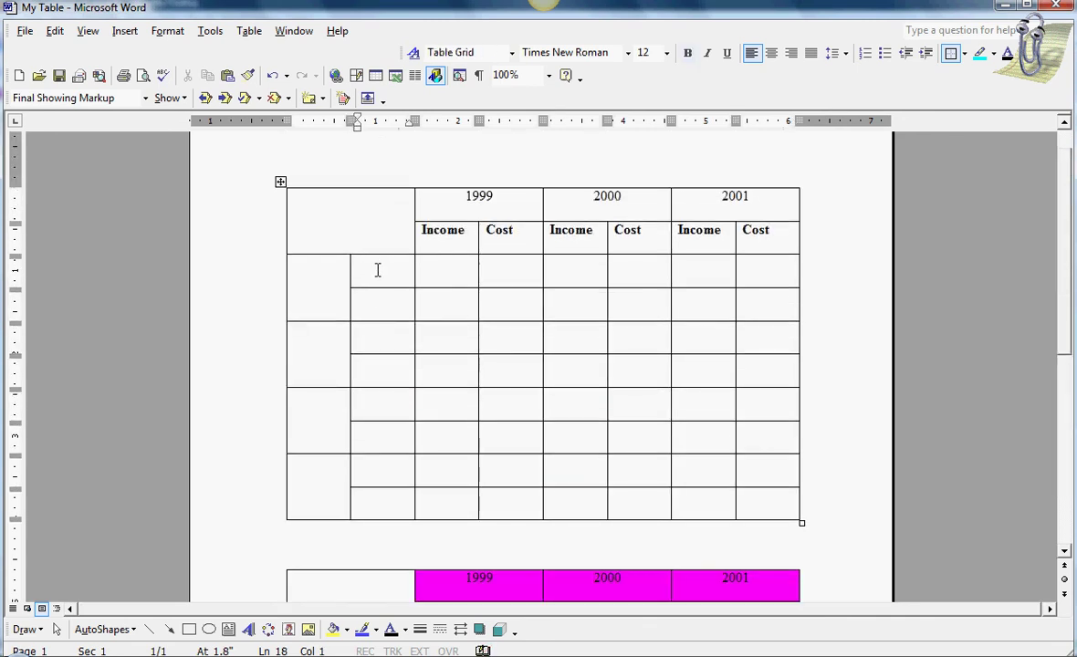
type("Local")
key("Down")
type("National")
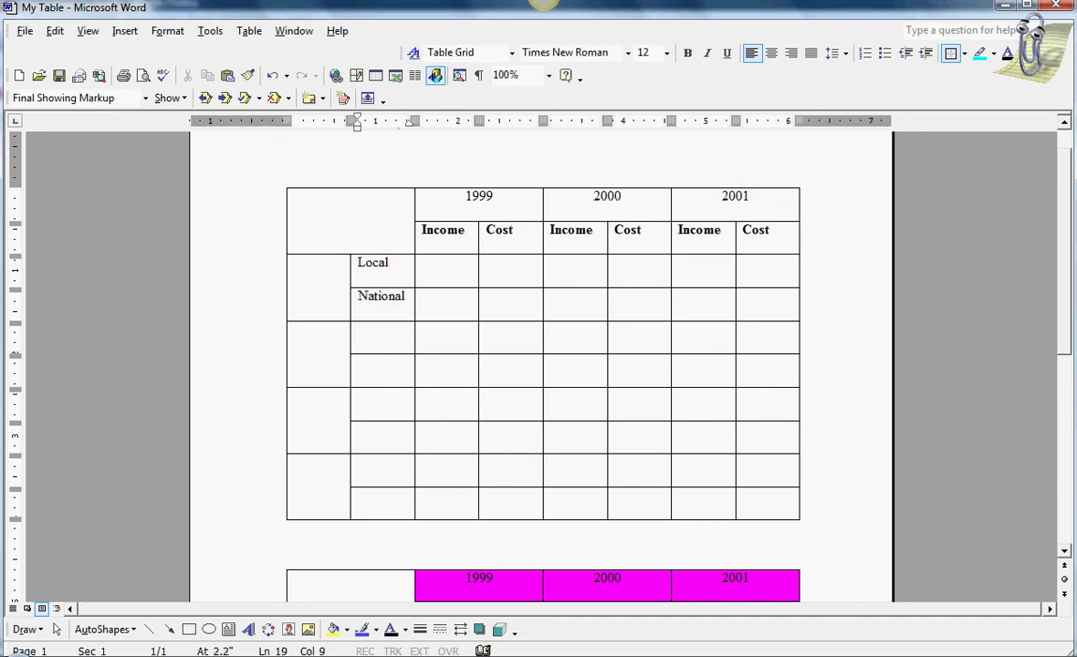
key("Down")
type("Local")
key("Down")
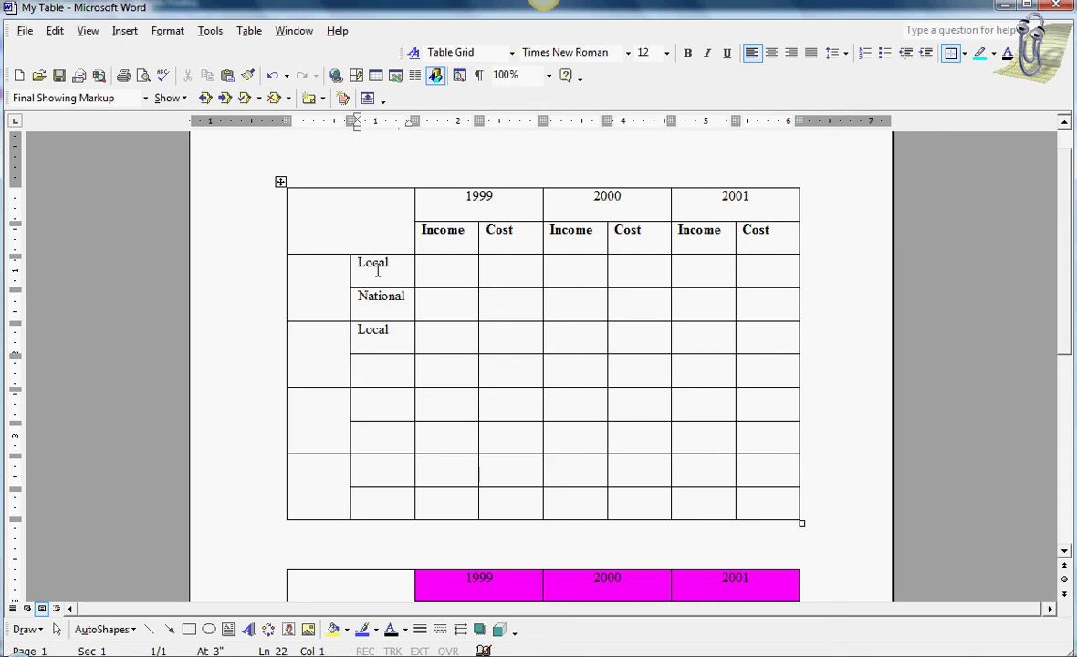
type("National")
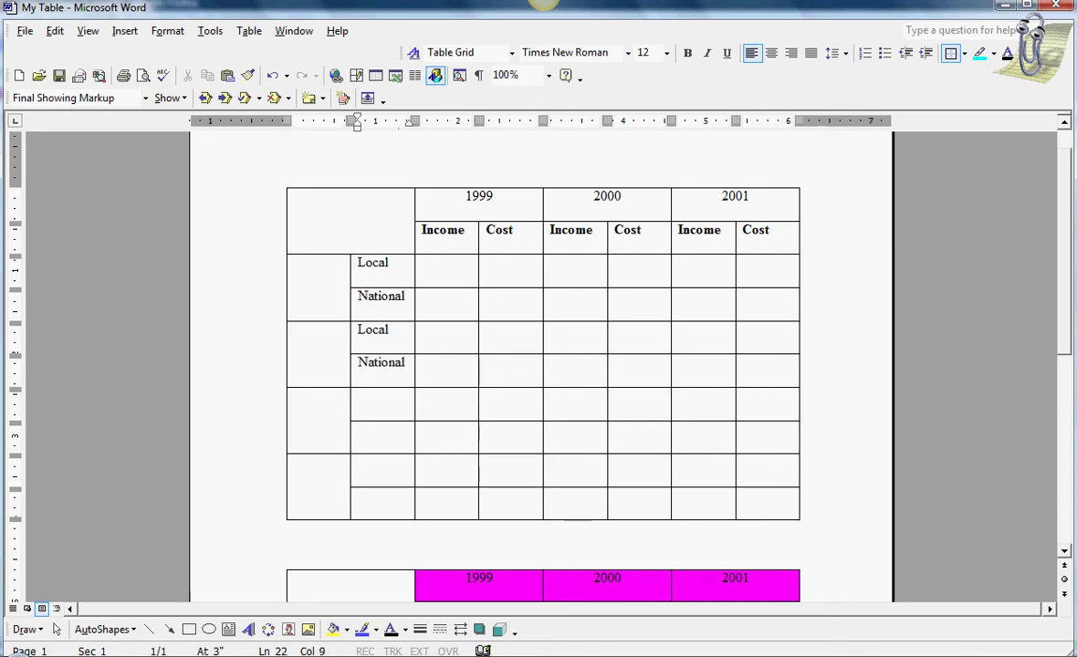
key("Down")
type("Local")
key("Down")
type("N")
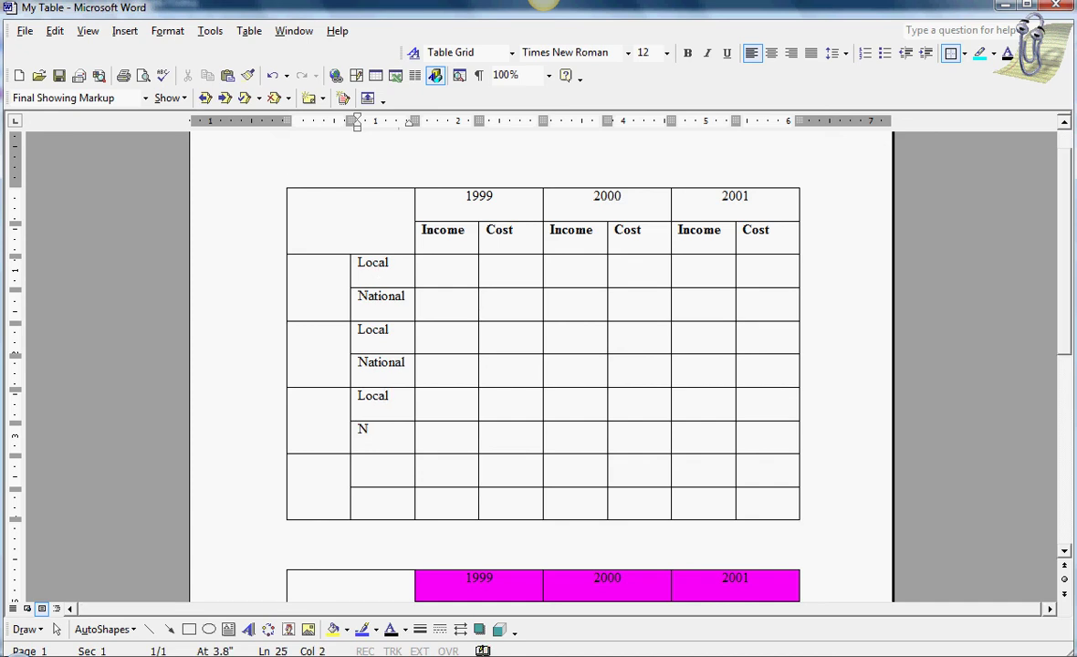
type("ational")
key("Down")
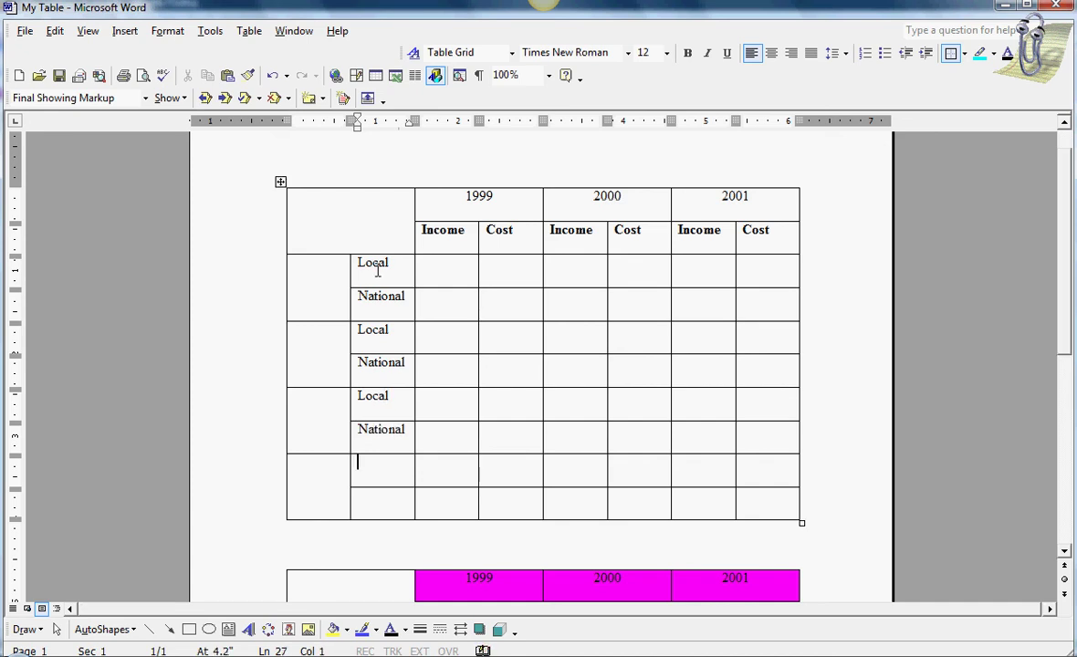
type("Local")
key("Down")
Step: Enter National in the last second-column cell and compare with the coloured table
type("National")
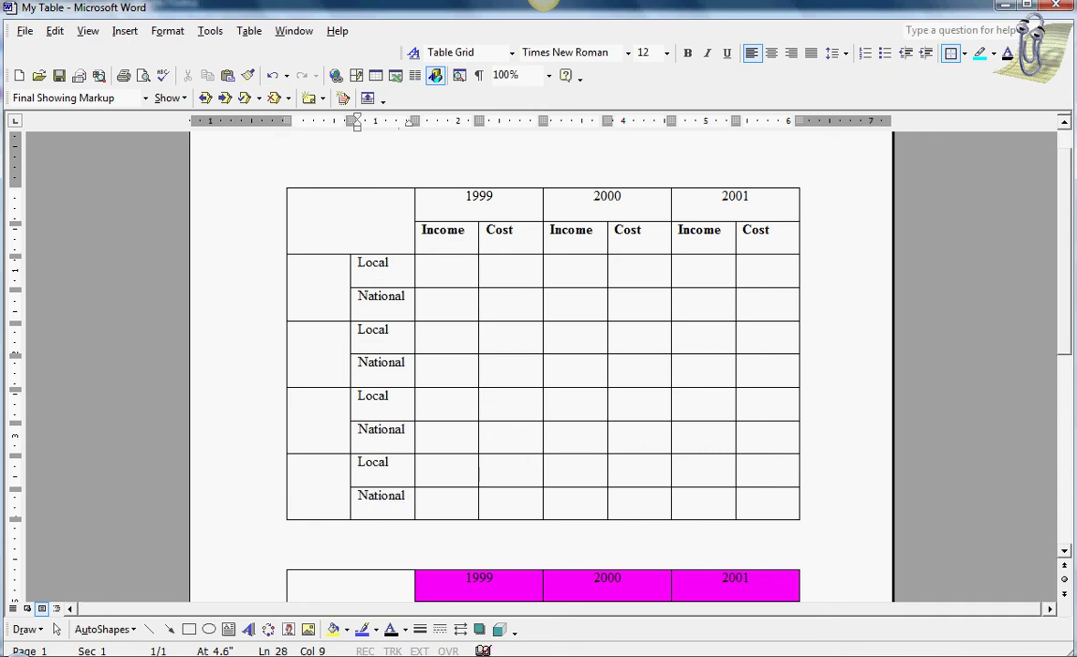
scroll(478, 473, "down", 5)
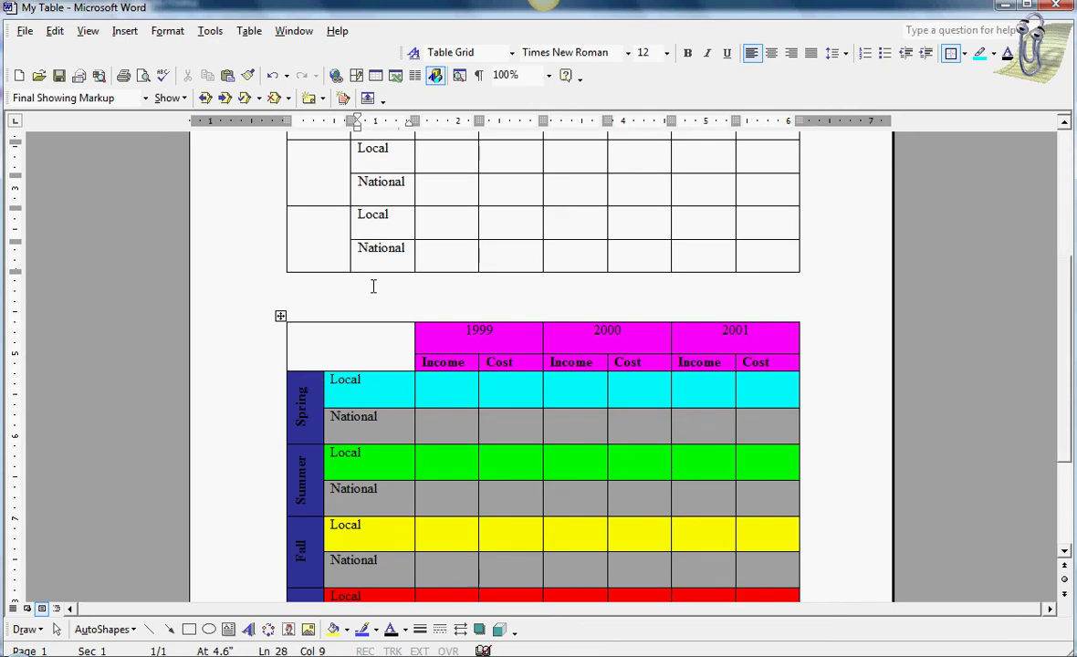
scroll(372, 285, "up", 2)
scroll(372, 285, "up", 2)
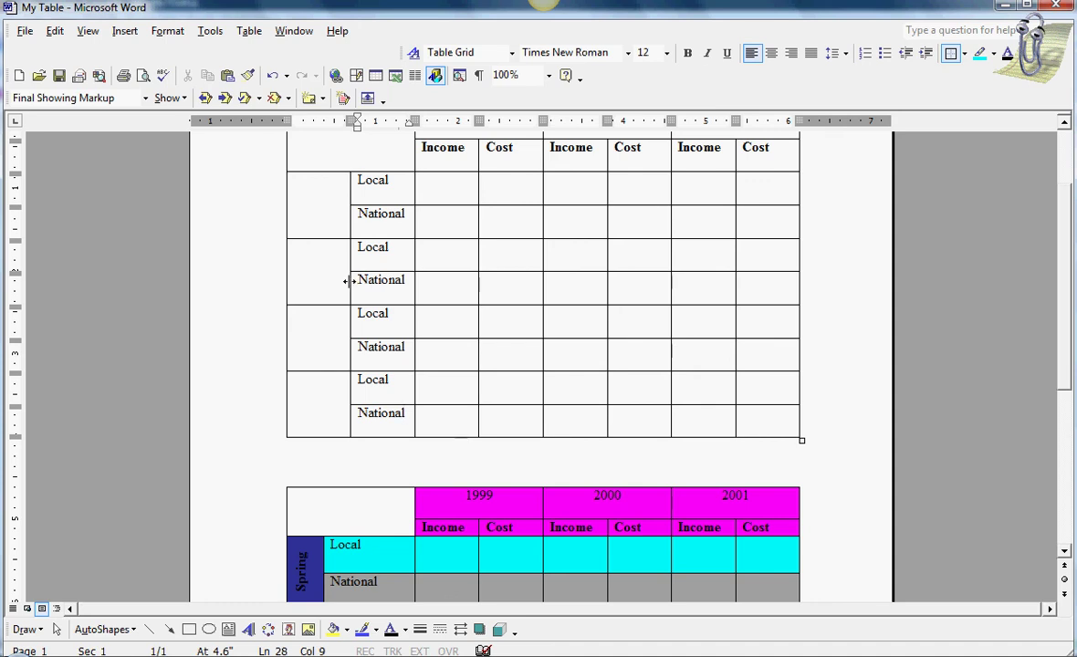
Step: Shift the first column's border left, narrowing it and widening the Local/National column
left_click_drag(349, 280, 326, 282)
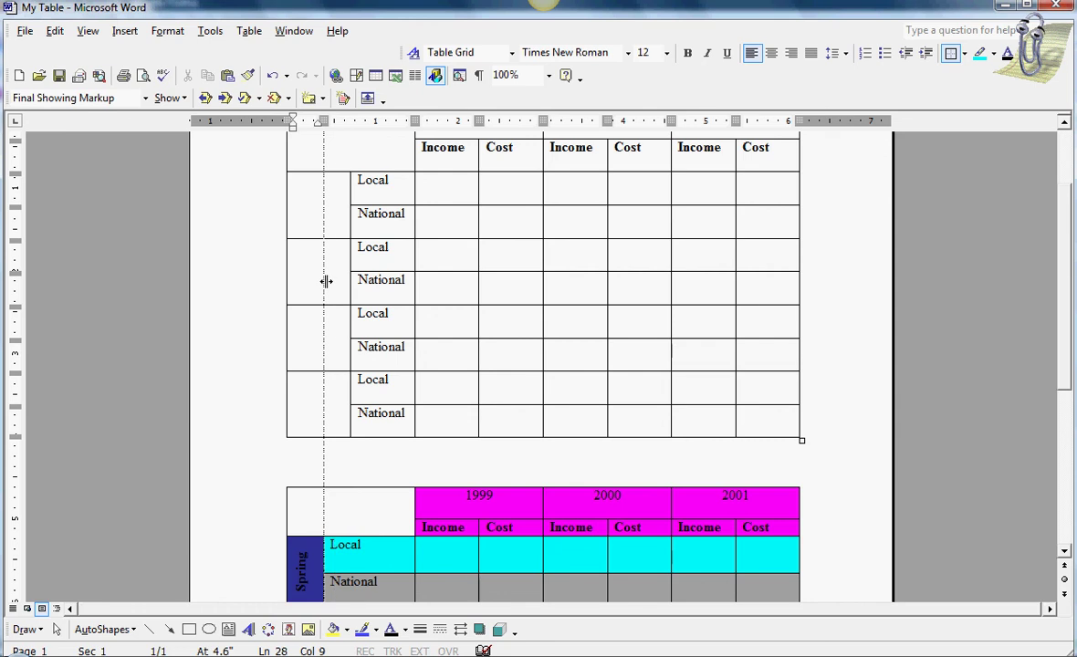
left_click_drag(326, 281, 323, 283)
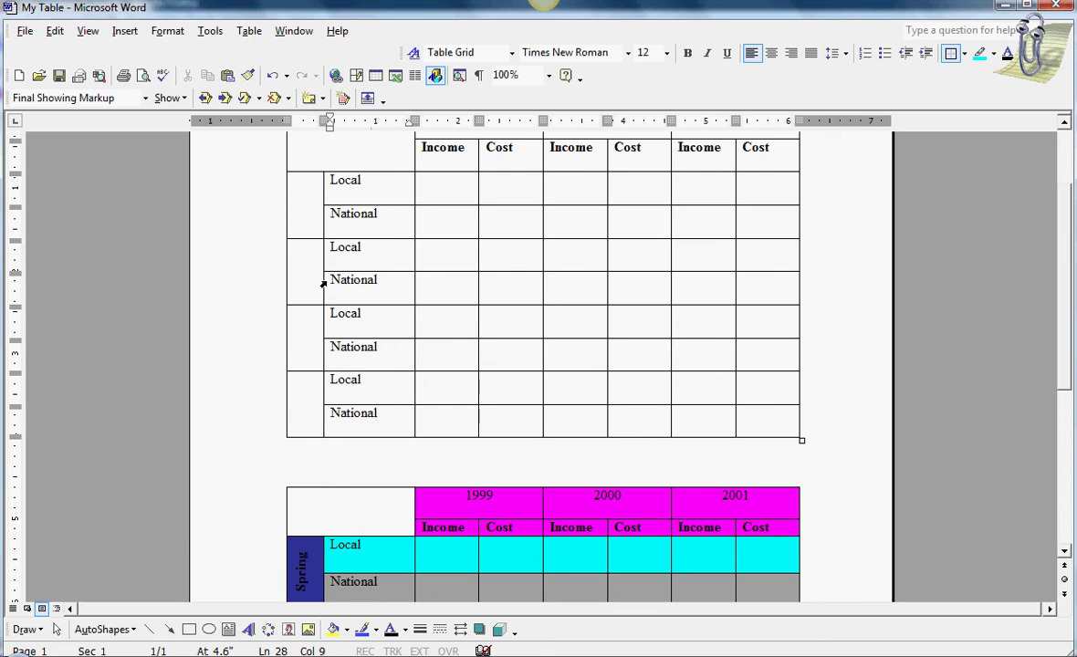
scroll(324, 282, "down", 3)
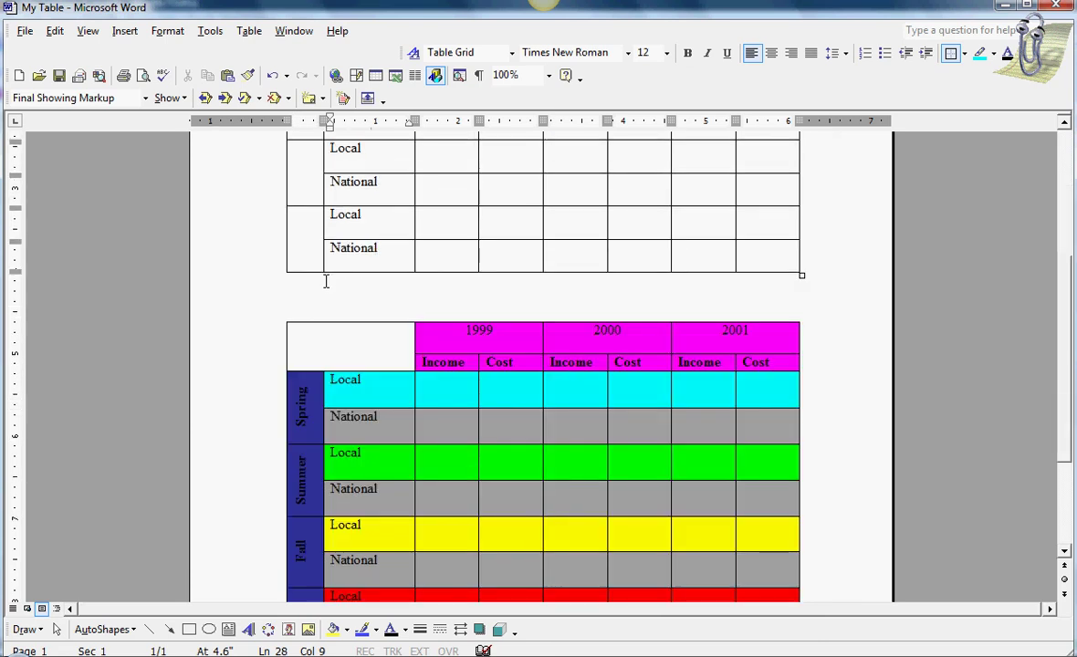
scroll(325, 281, "up", 4)
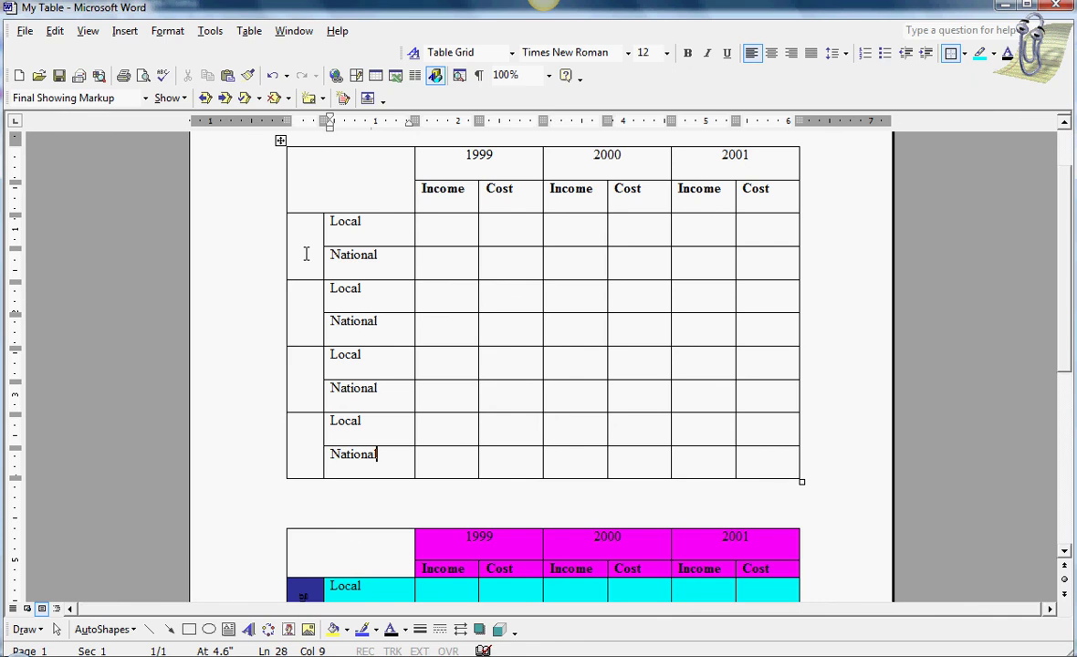
scroll(307, 254, "down", 5)
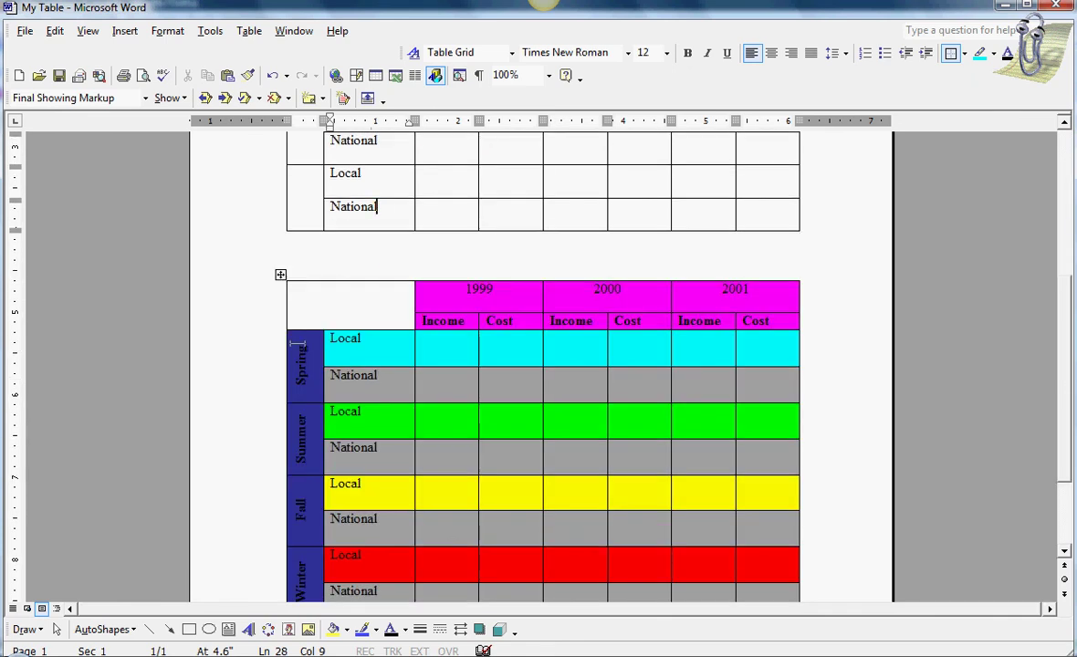
scroll(301, 432, "up", 2)
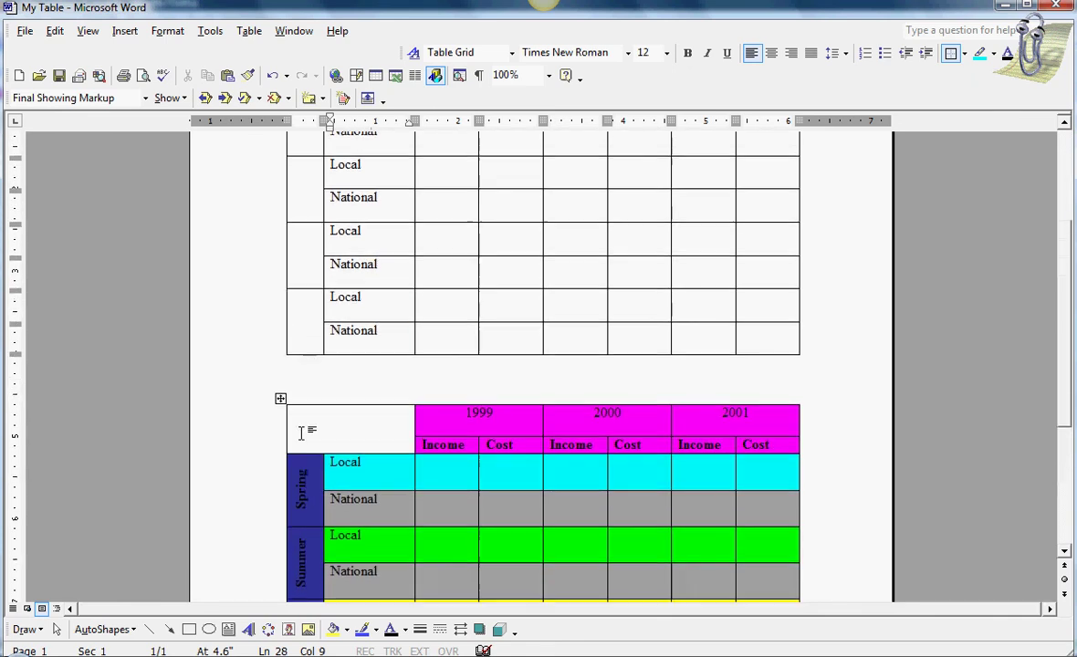
scroll(302, 432, "up", 2)
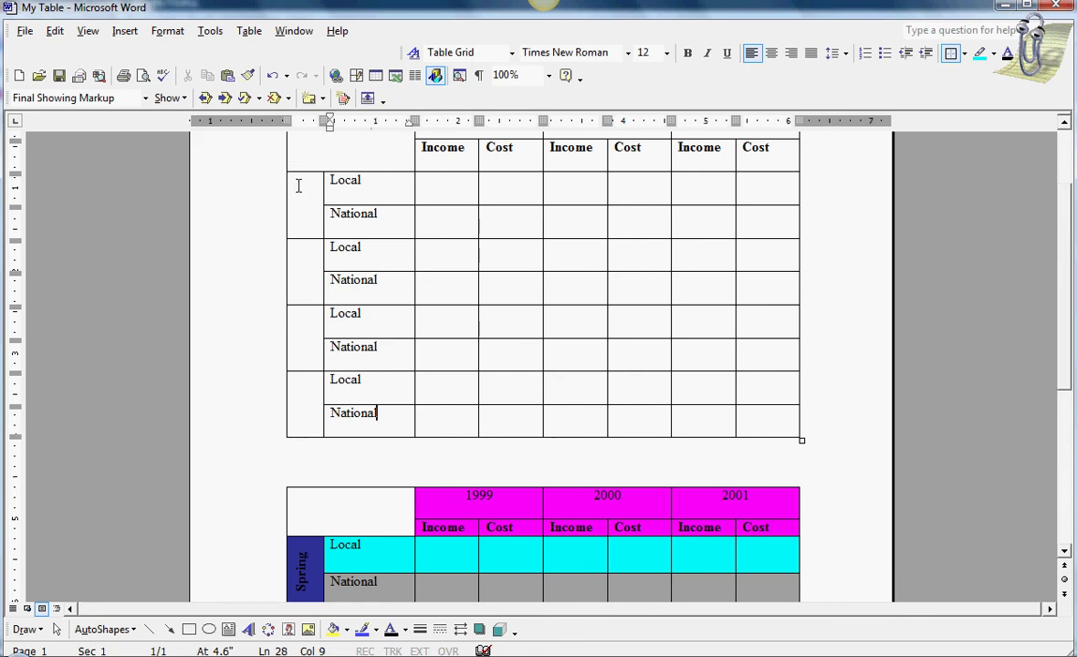
Step: Set the four empty first-column cells to vertical, bottom-to-top text direction
left_click_drag(298, 185, 300, 397)
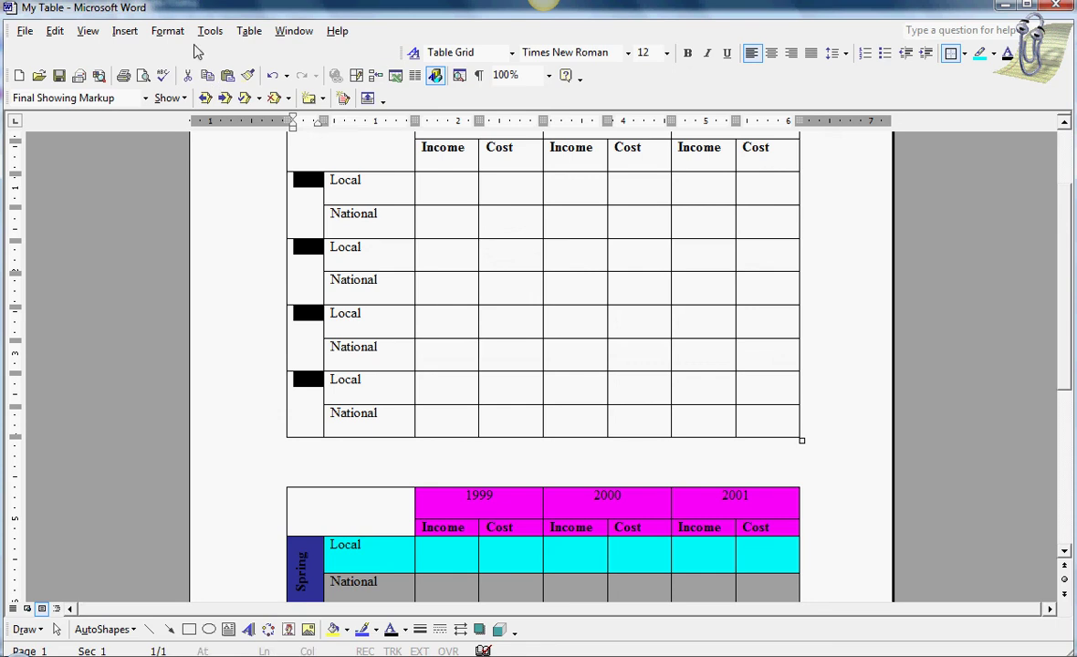
left_click(168, 31)
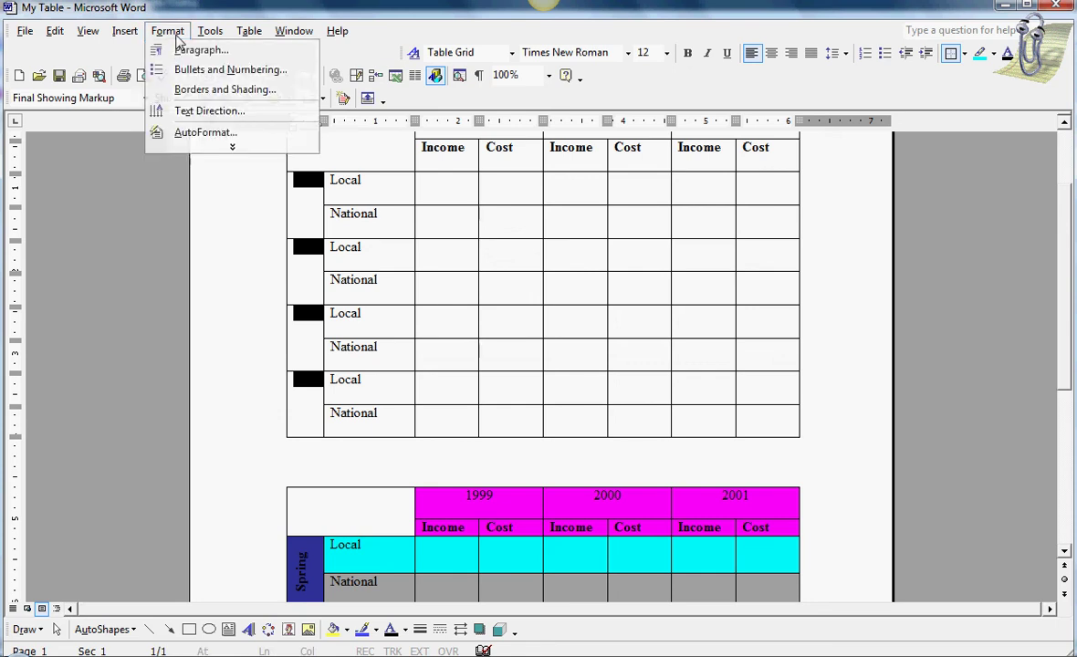
left_click(193, 112)
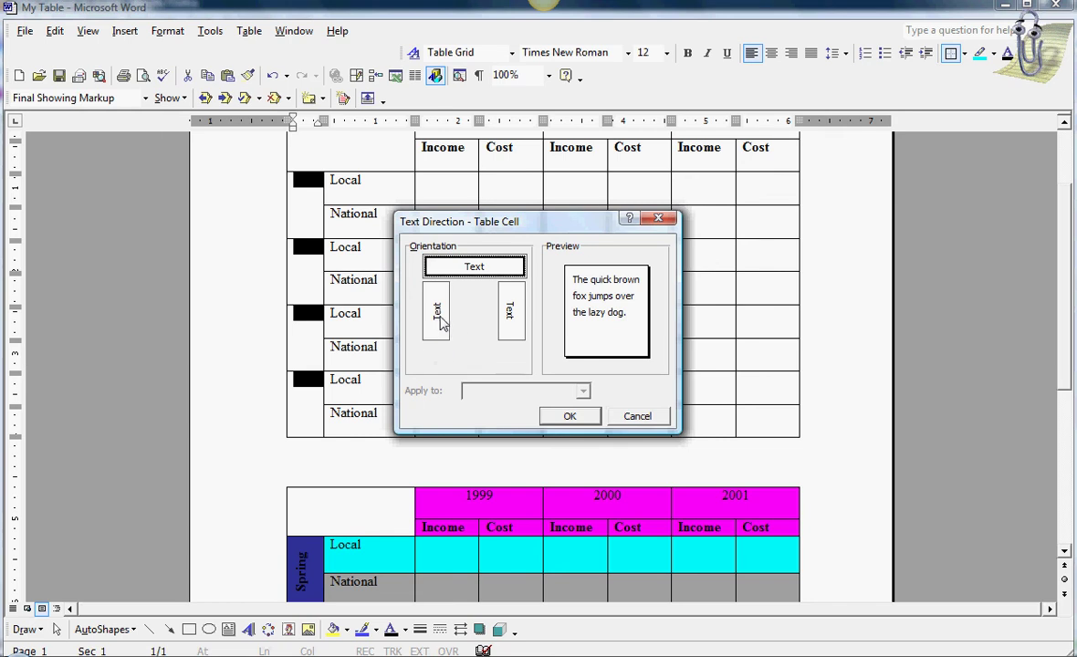
left_click(437, 312)
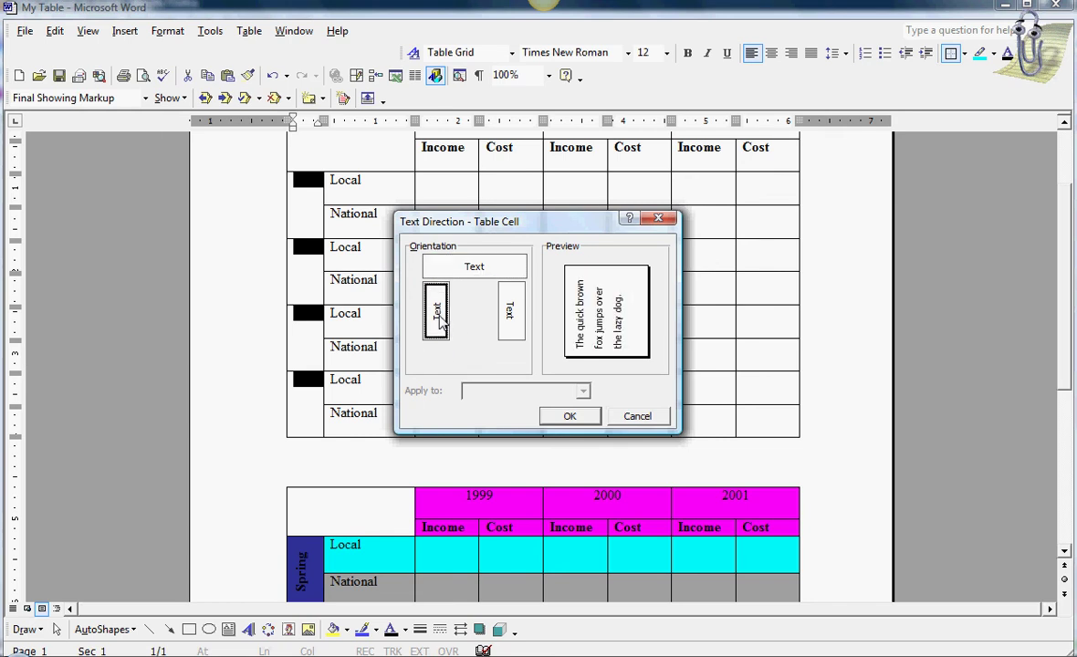
left_click(569, 417)
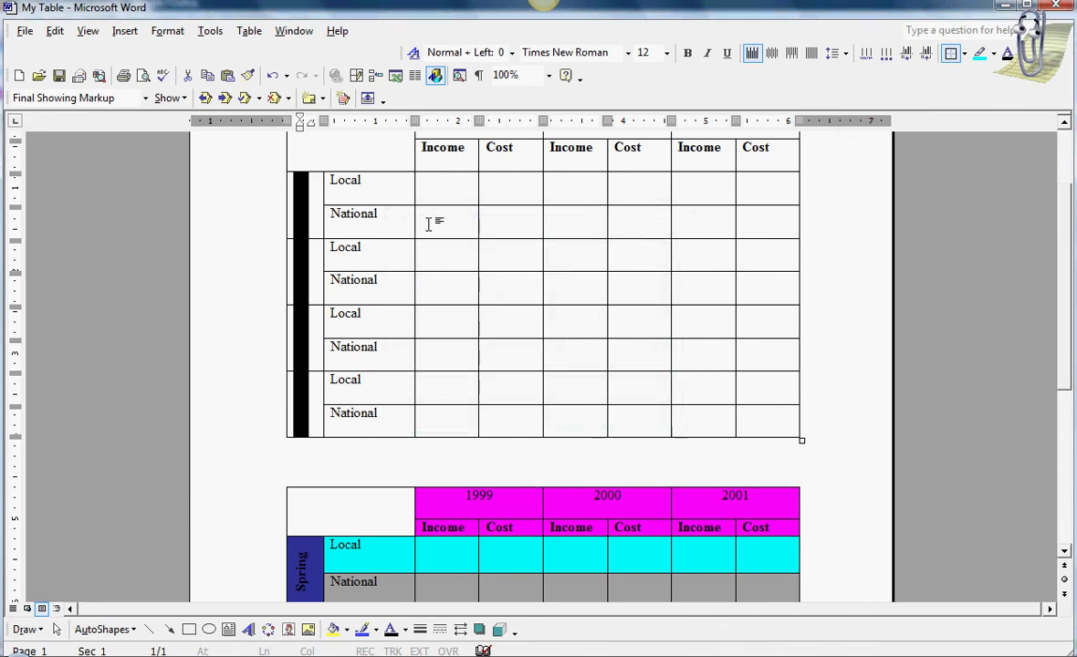
scroll(428, 224, "down", 3)
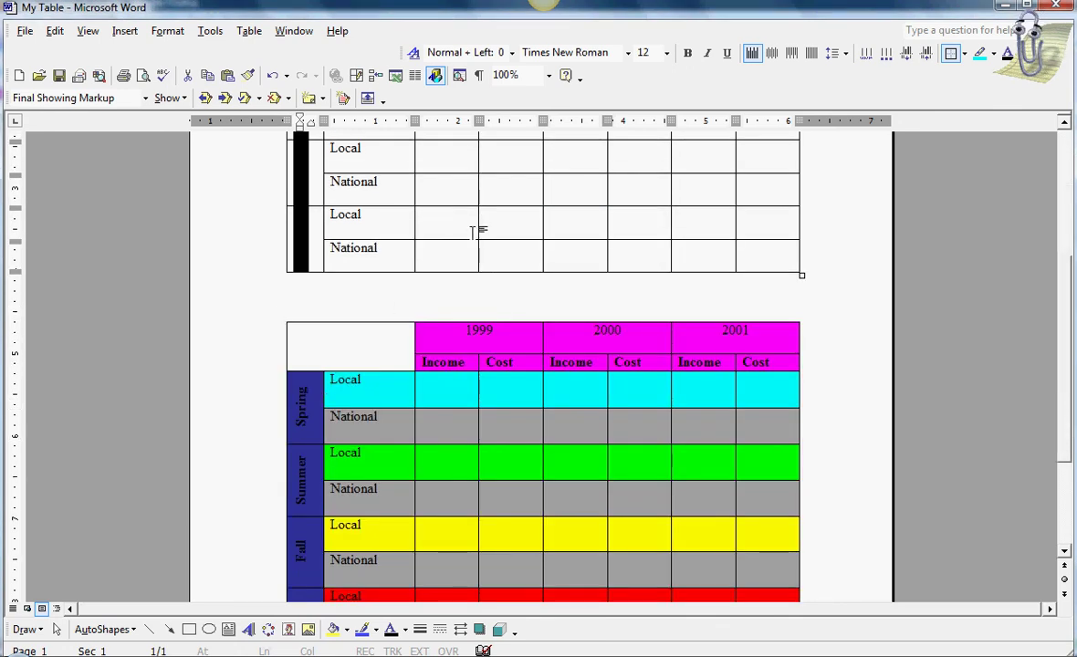
Step: Make the season column text bold and centred
scroll(474, 230, "up", 1)
scroll(473, 232, "up", 3)
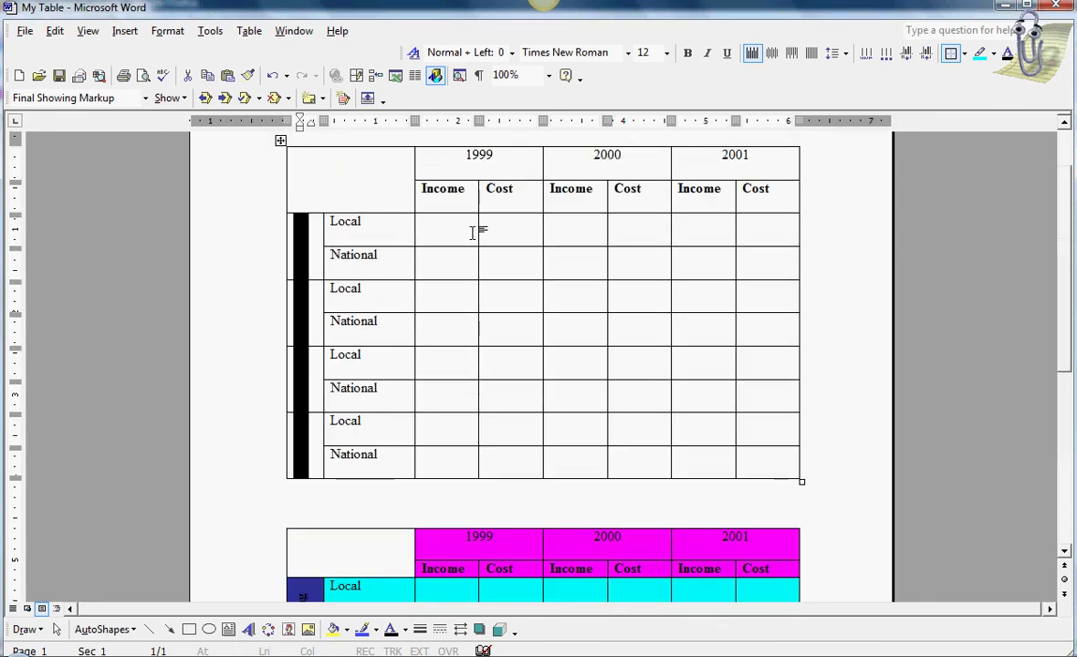
left_click(689, 54)
left_click(772, 52)
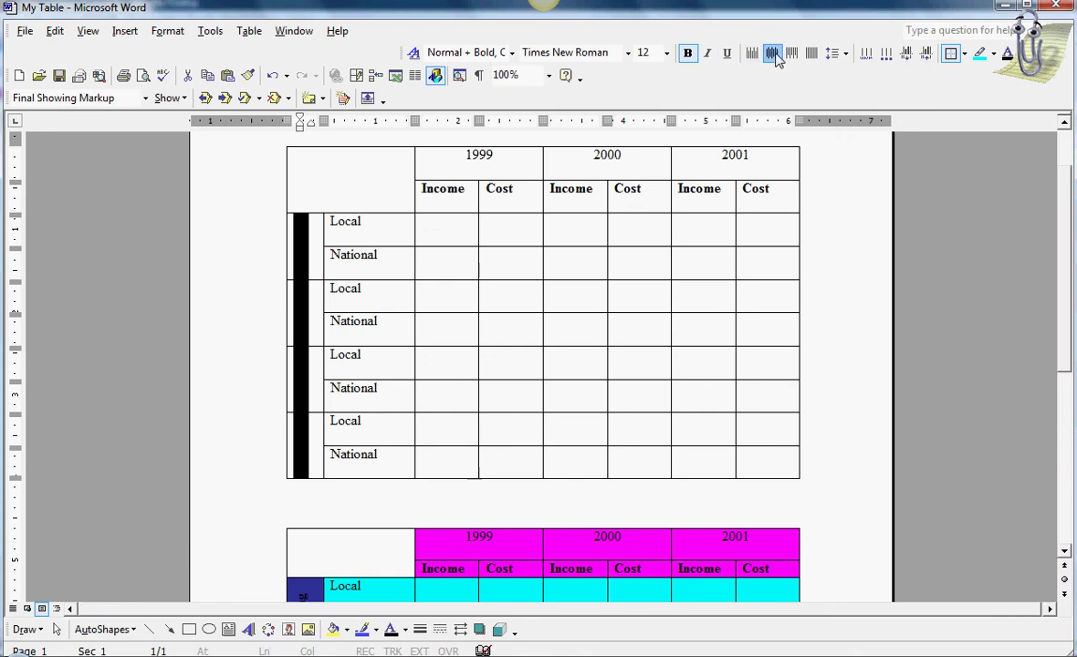
Step: Enter Spring, Summer, Fall and Winter into the four merged season cells
left_click(304, 258)
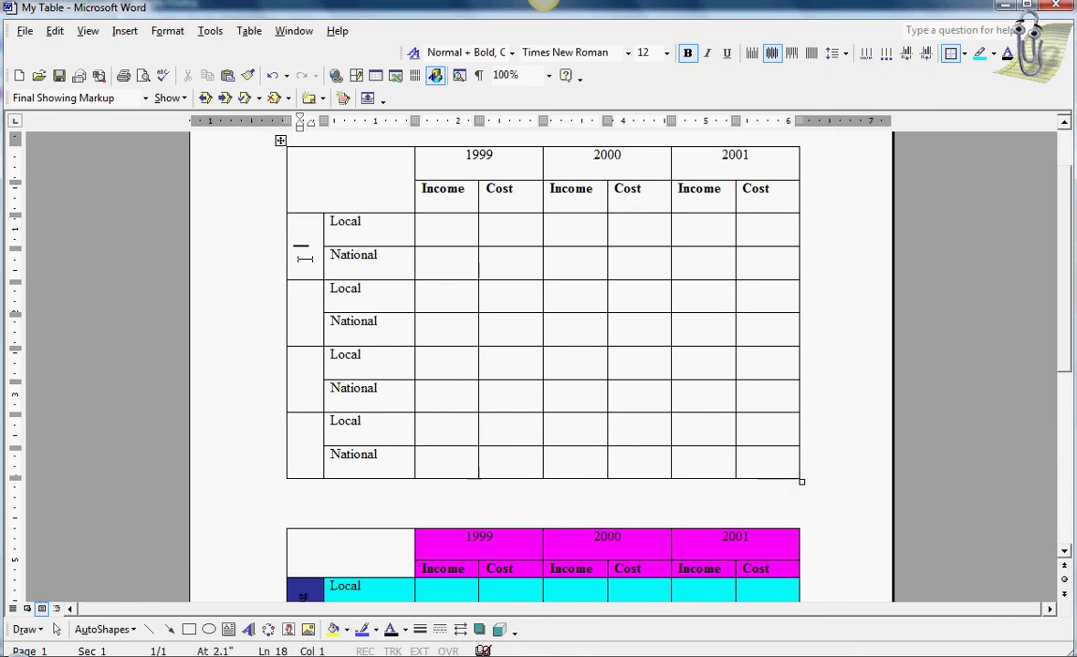
type("Spring")
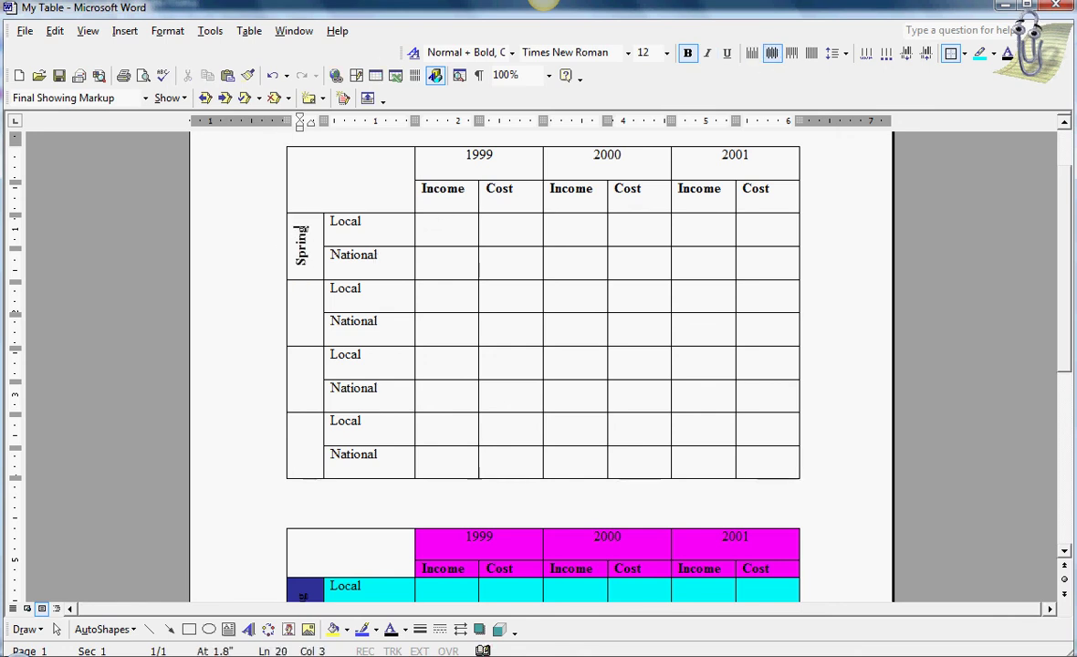
left_click(305, 324)
type("Summer")
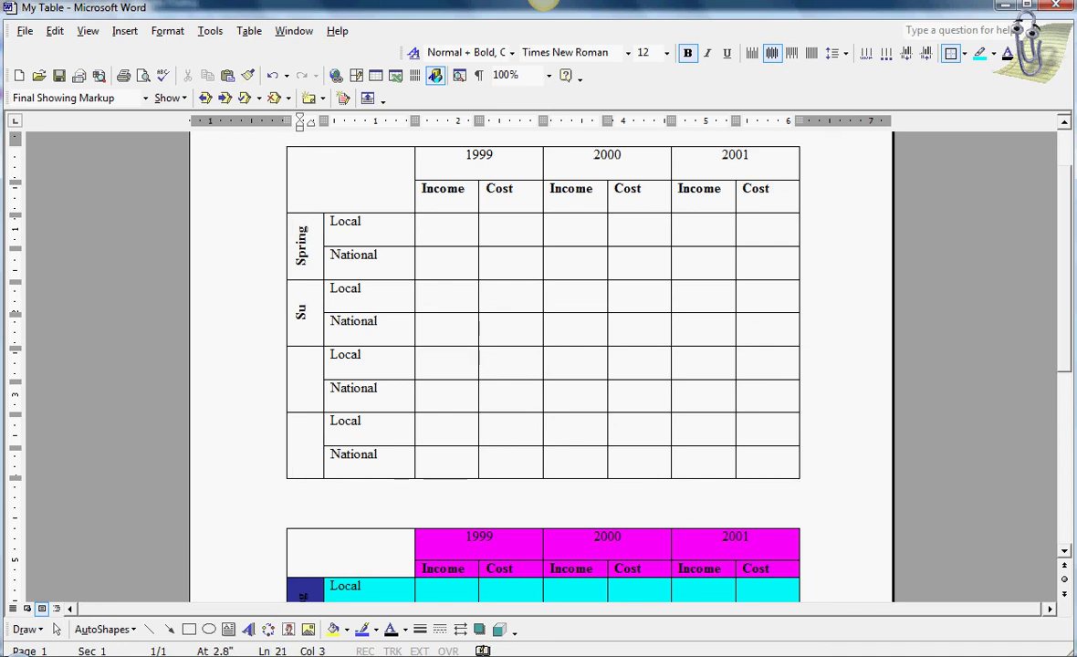
left_click(301, 352)
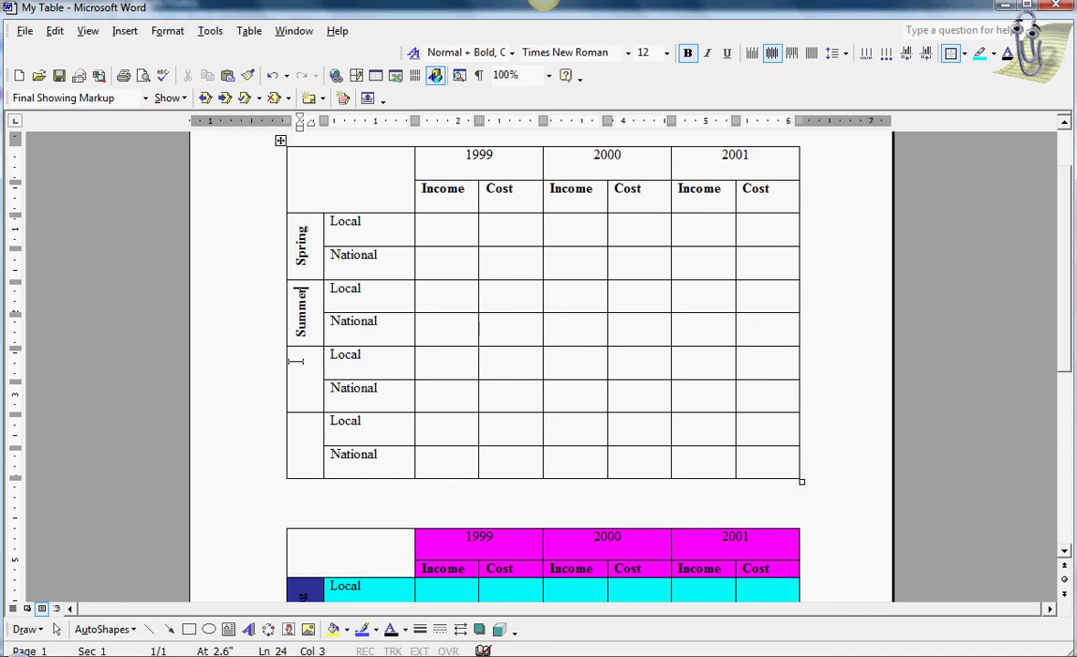
type("Fall")
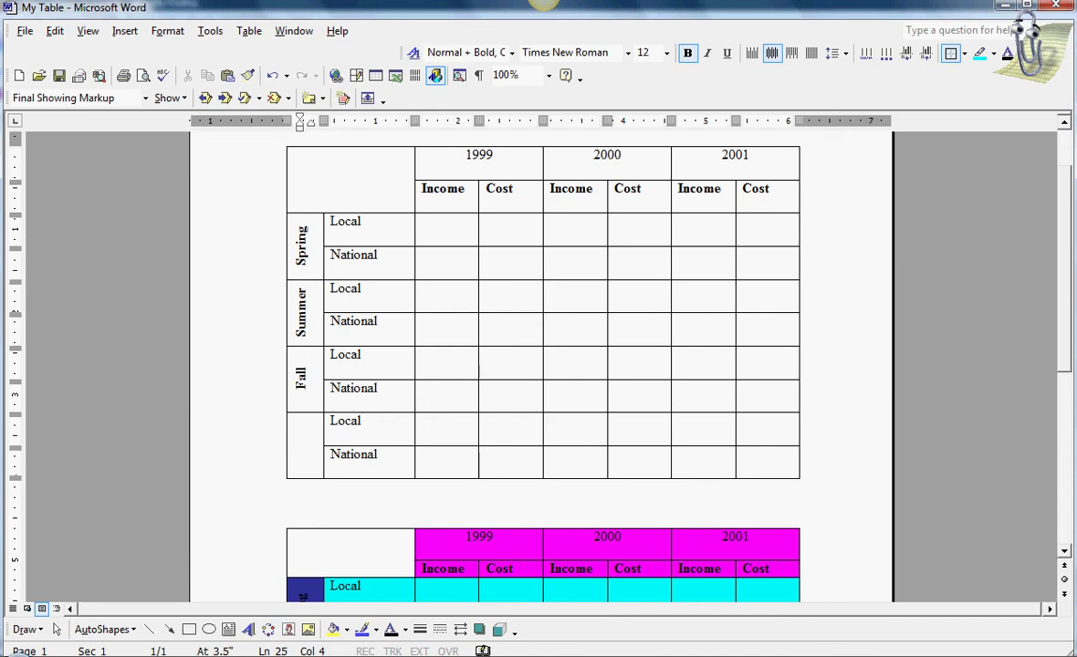
left_click(304, 448)
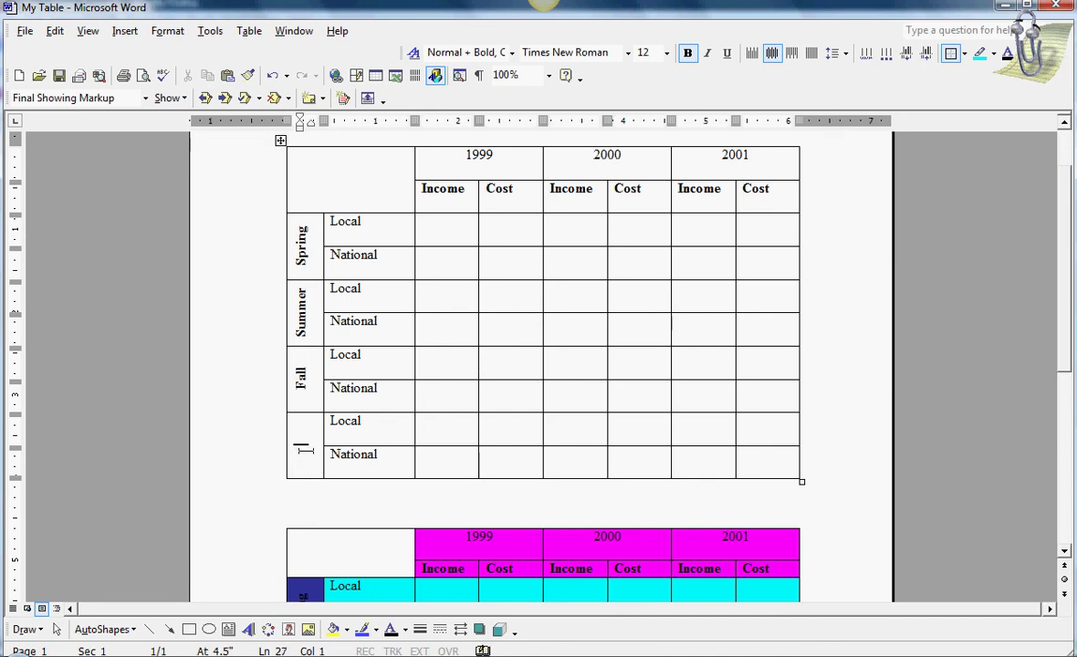
type("Winter")
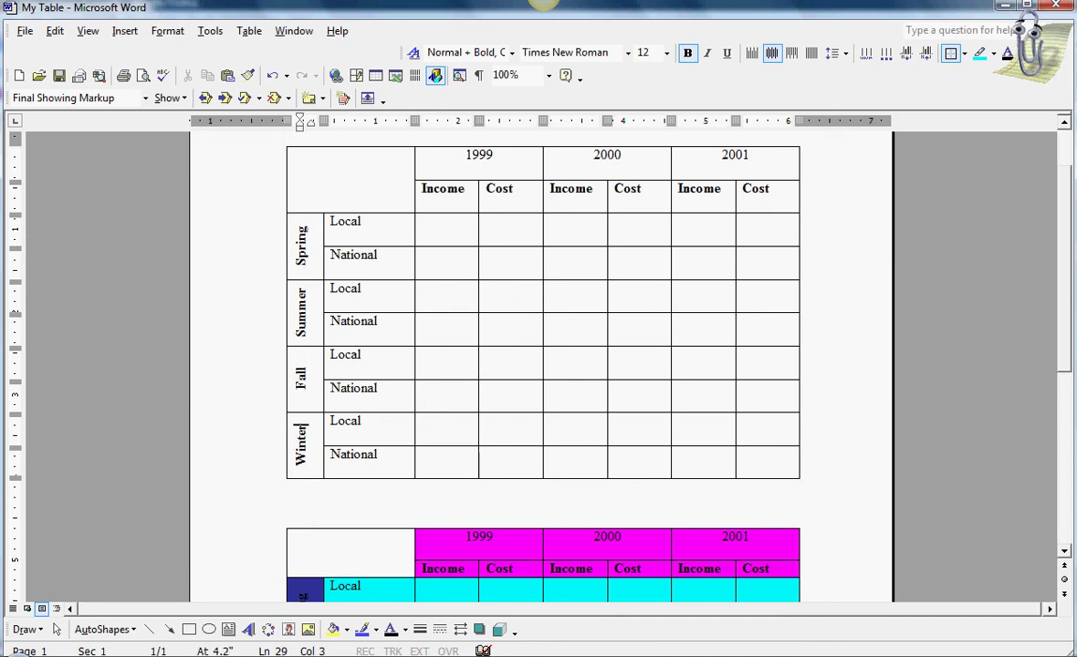
left_click(380, 457)
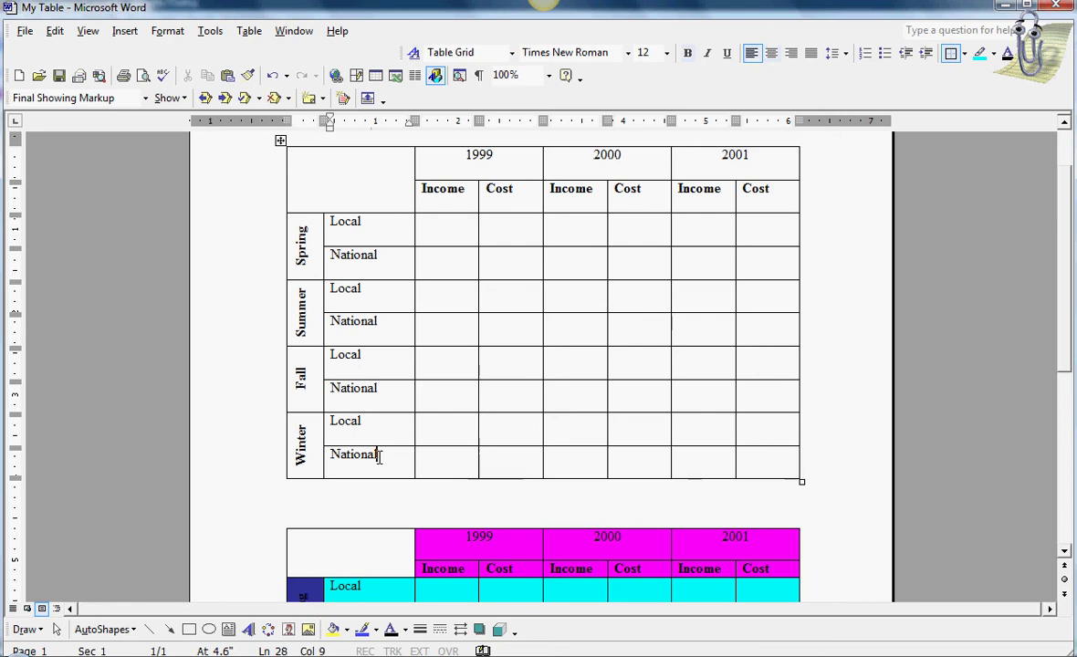
scroll(380, 461, "down", 6)
scroll(380, 466, "up", 6)
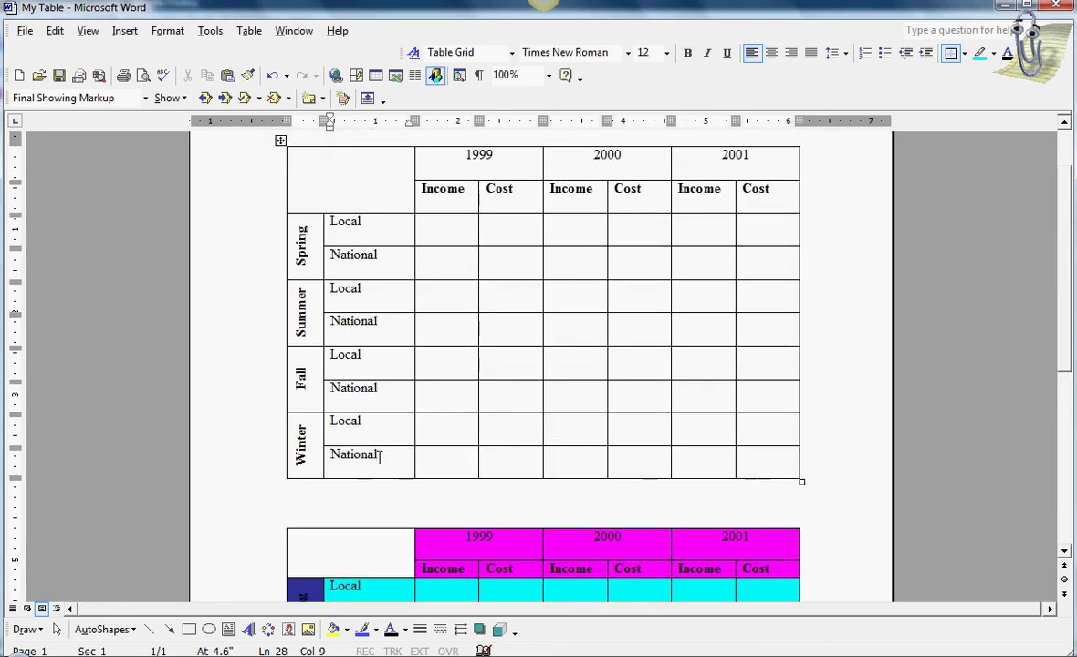
Step: Shade the year and Income/Cost header rows pink through Table Properties' Borders and Shading
left_click(757, 157)
left_click_drag(757, 157, 458, 195)
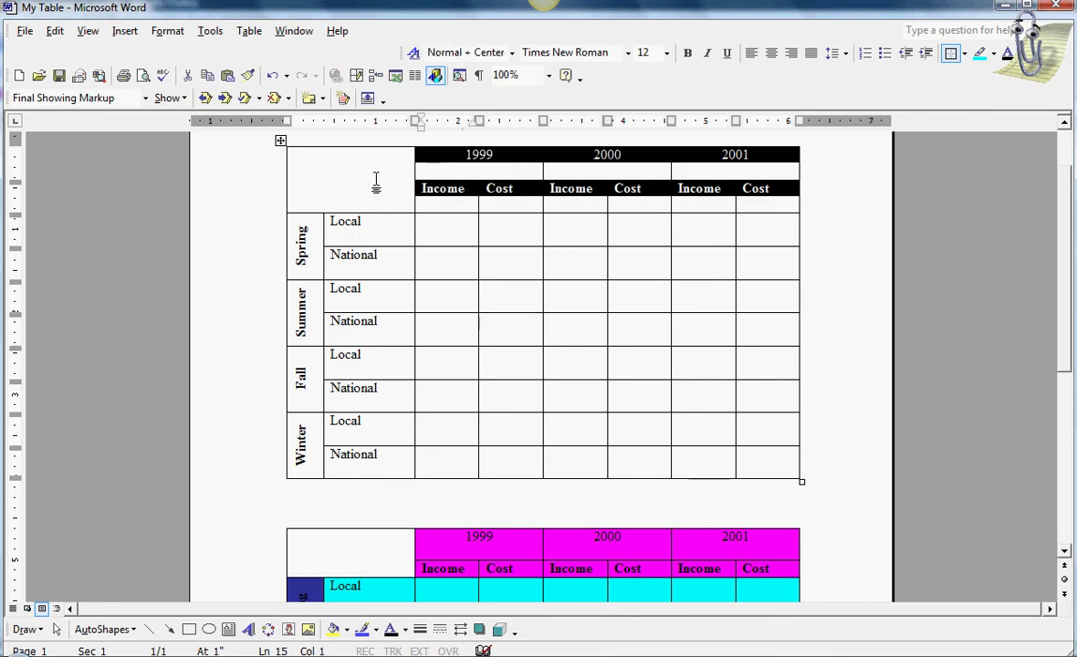
left_click(250, 32)
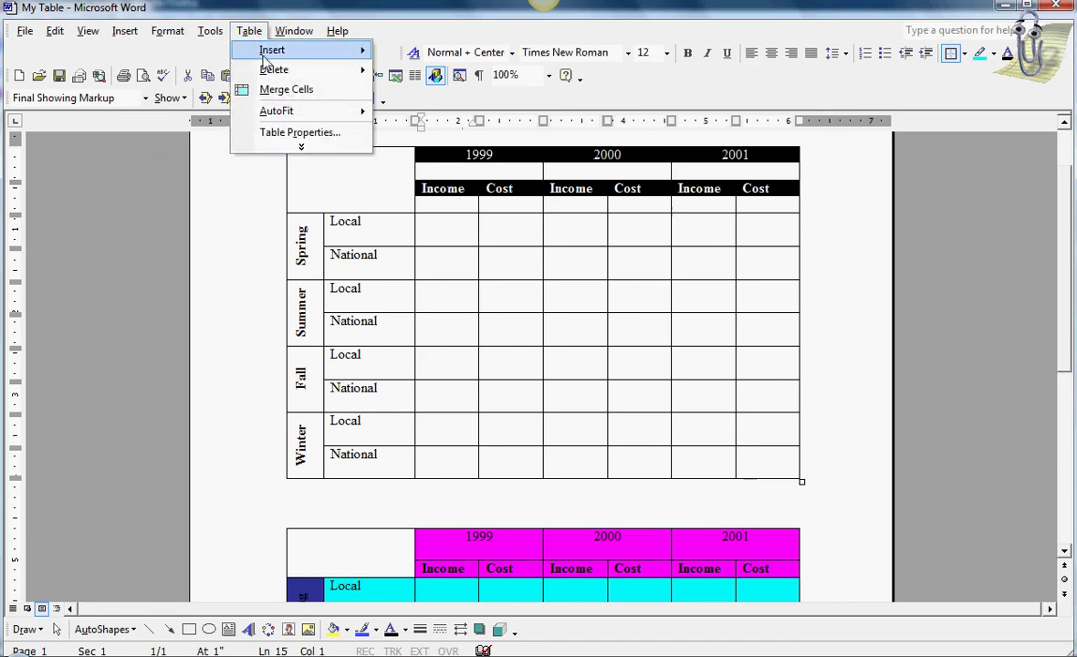
left_click(294, 132)
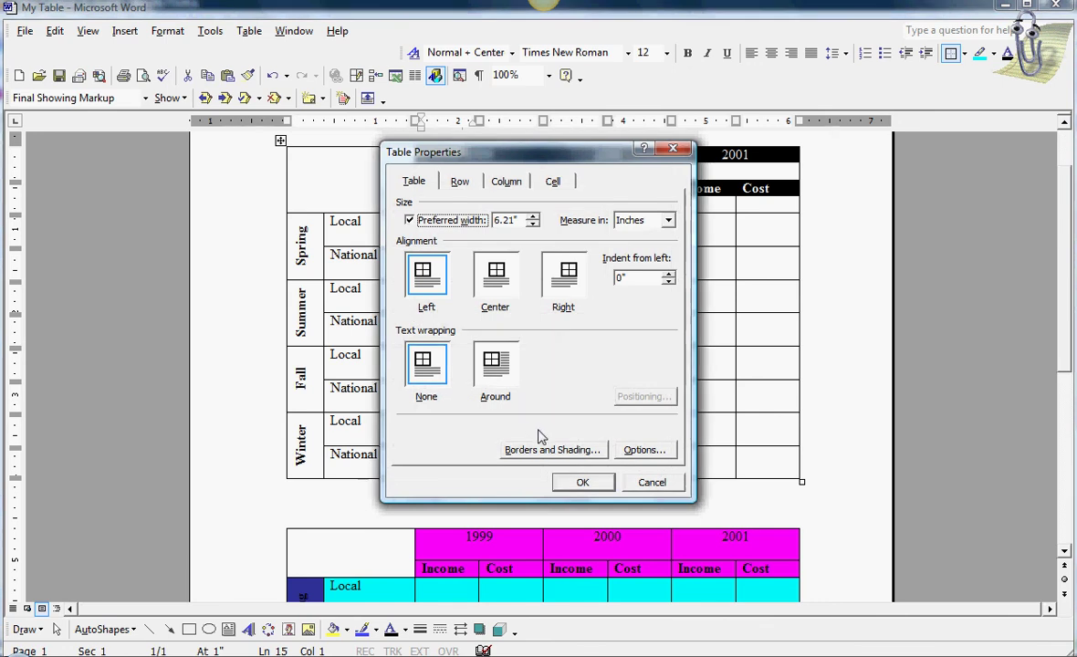
left_click(546, 451)
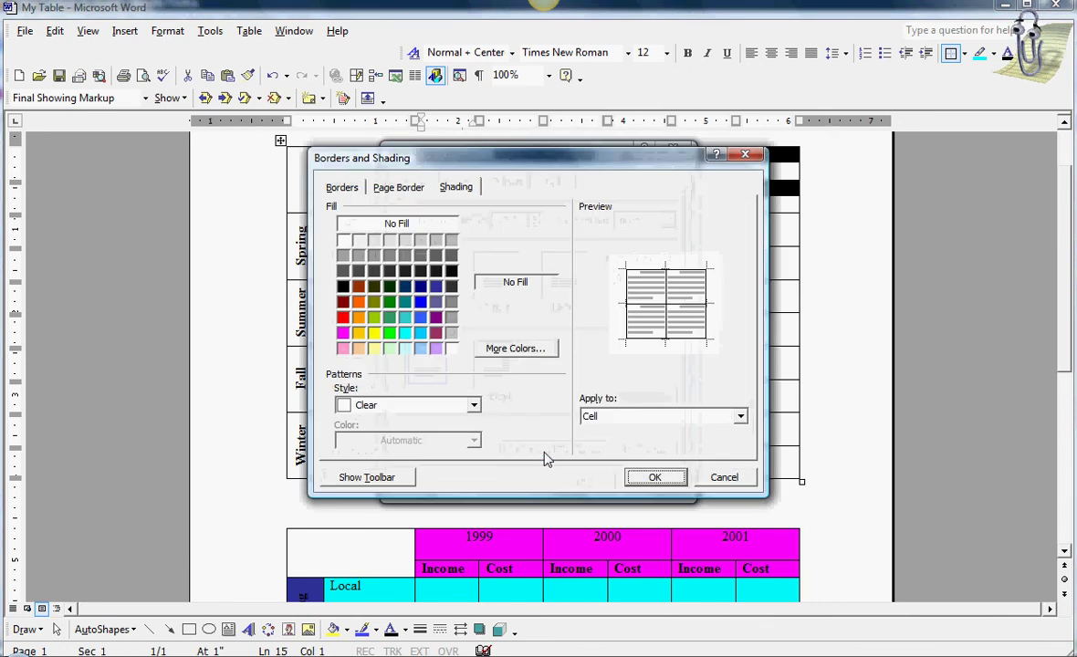
left_click(345, 188)
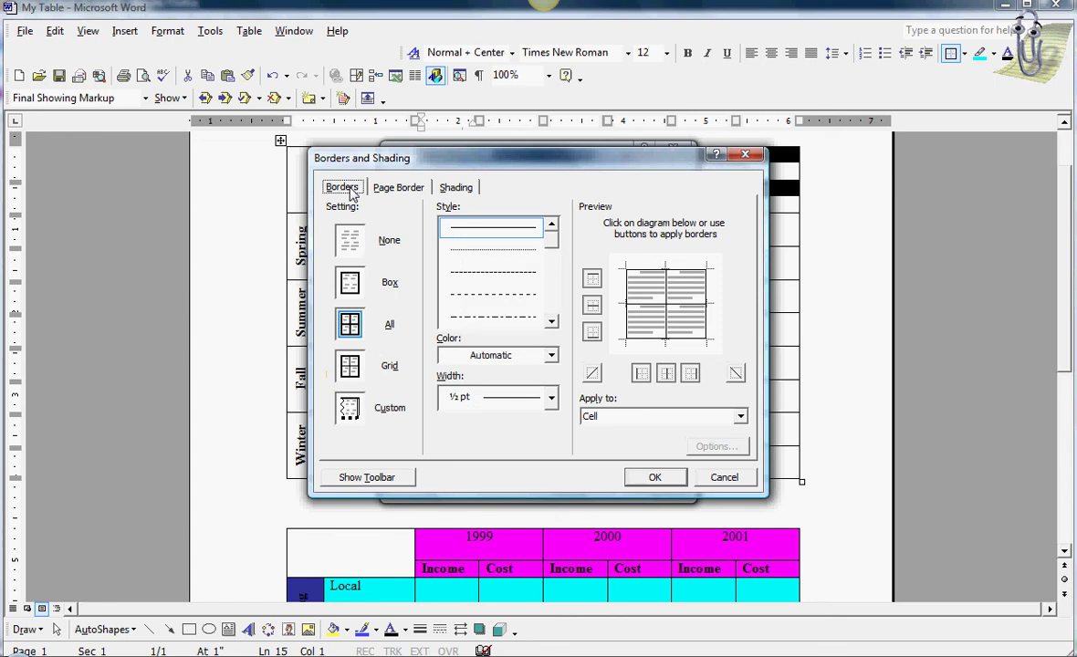
left_click(461, 188)
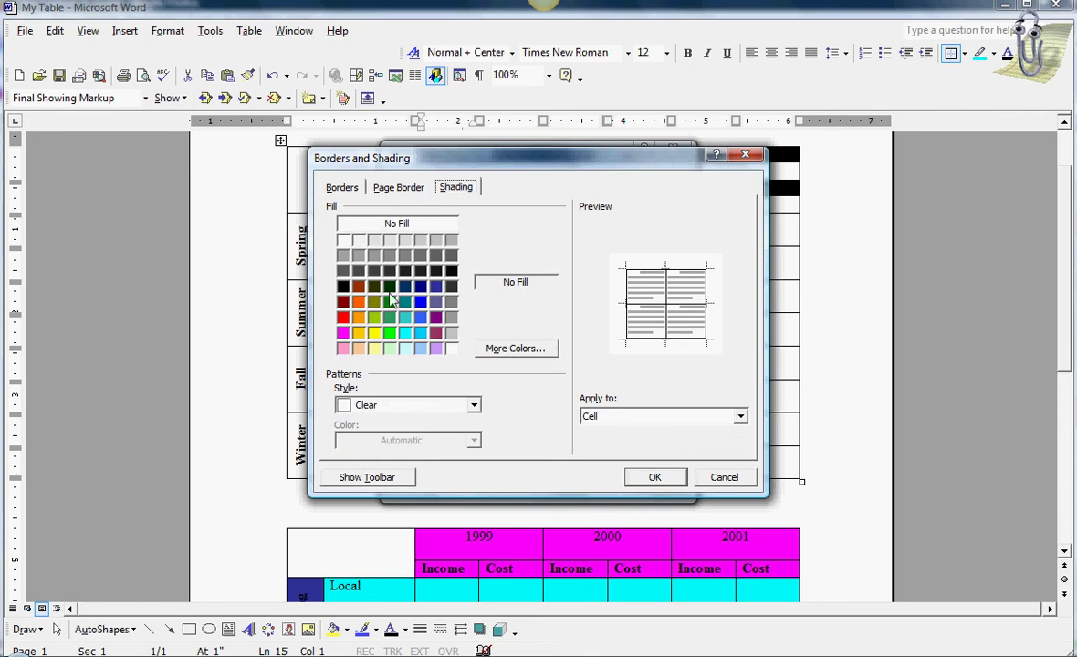
left_click(342, 332)
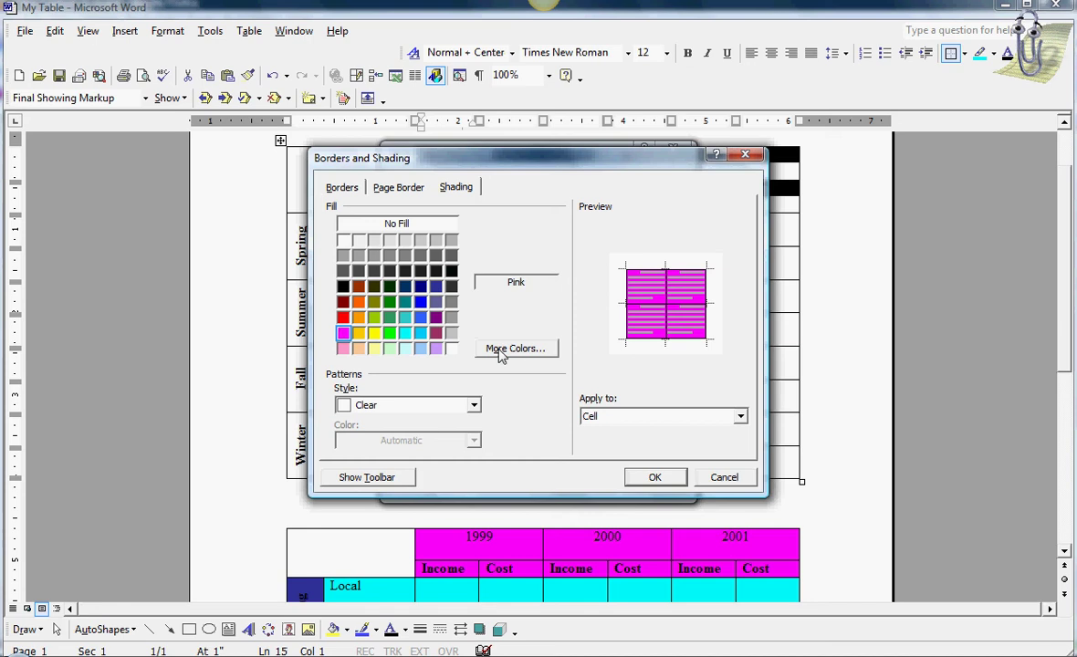
left_click(652, 480)
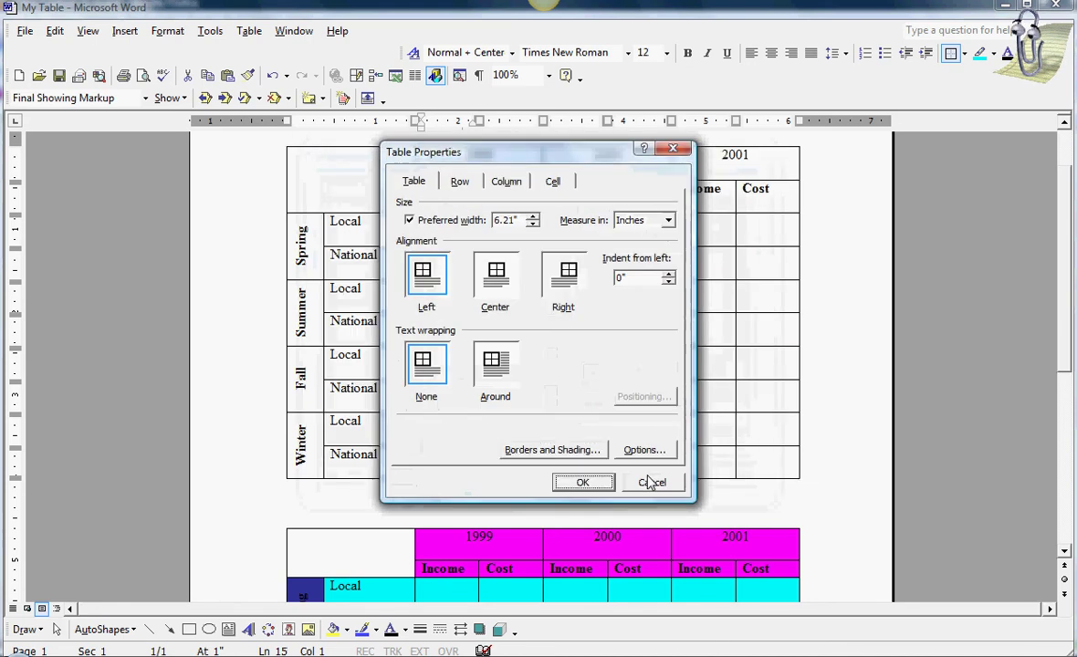
left_click(601, 482)
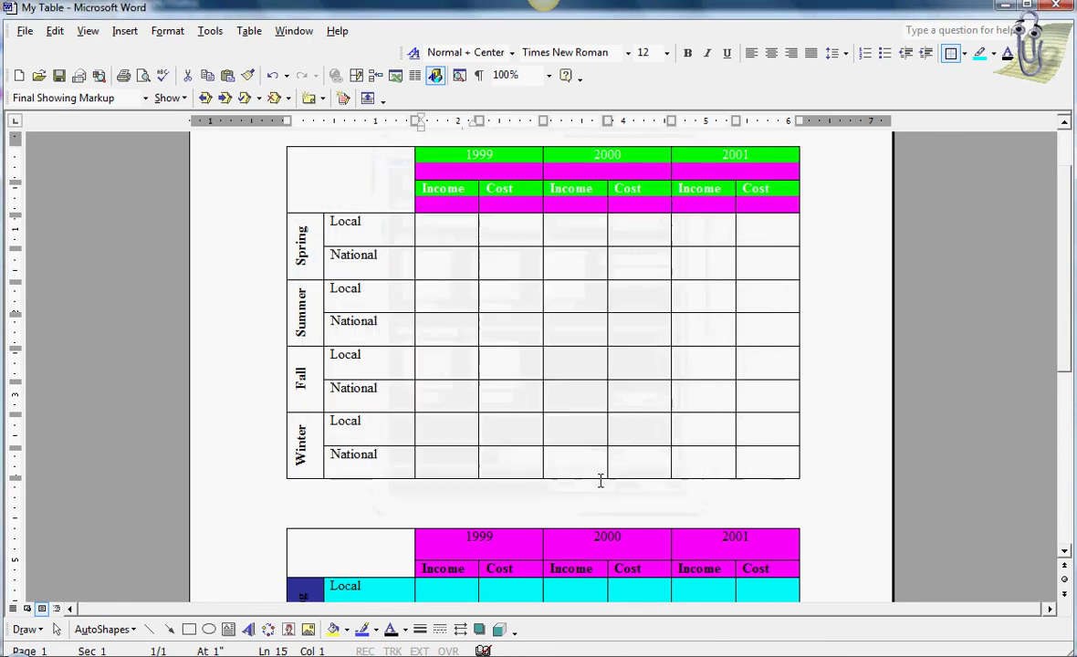
Step: Shade the four Spring–Winter season cells indigo
left_click(819, 302)
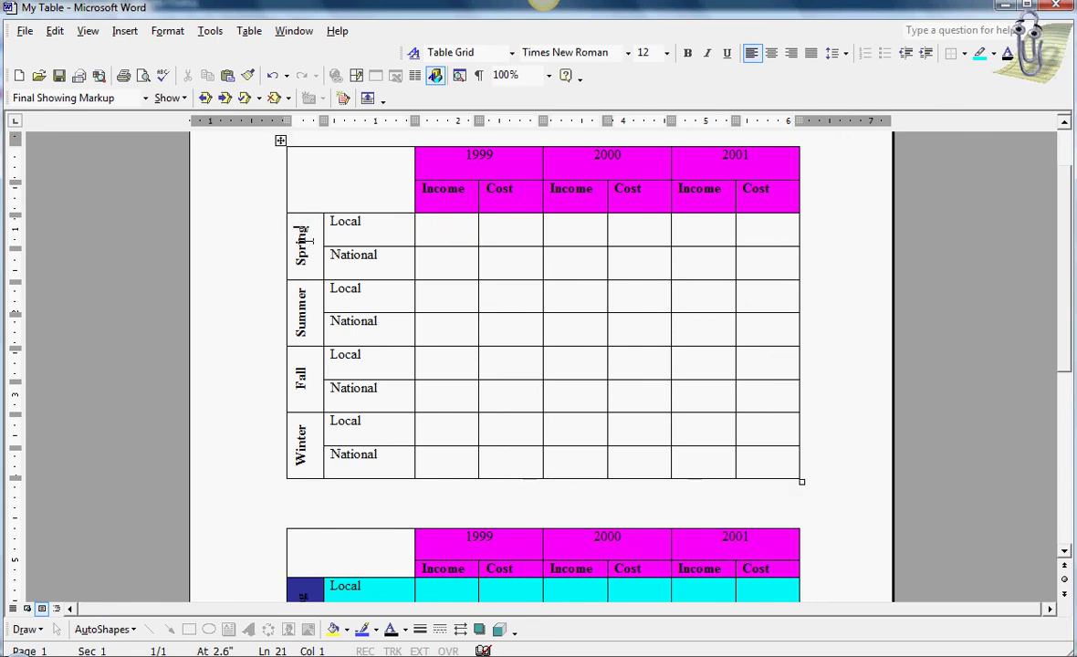
left_click_drag(309, 239, 301, 447)
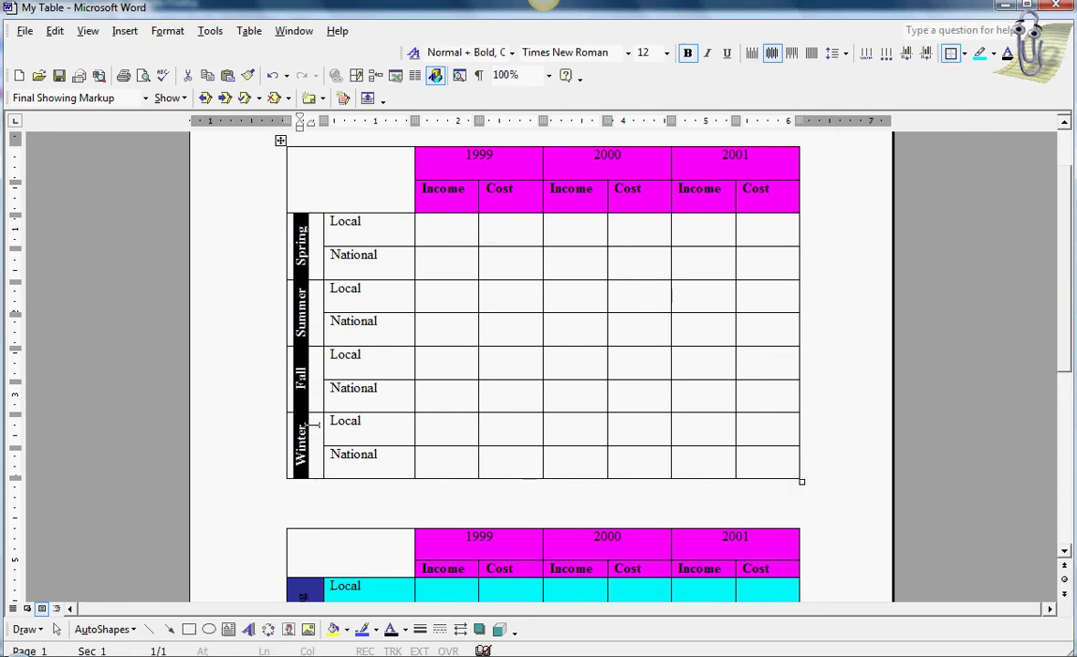
left_click(247, 33)
left_click(283, 137)
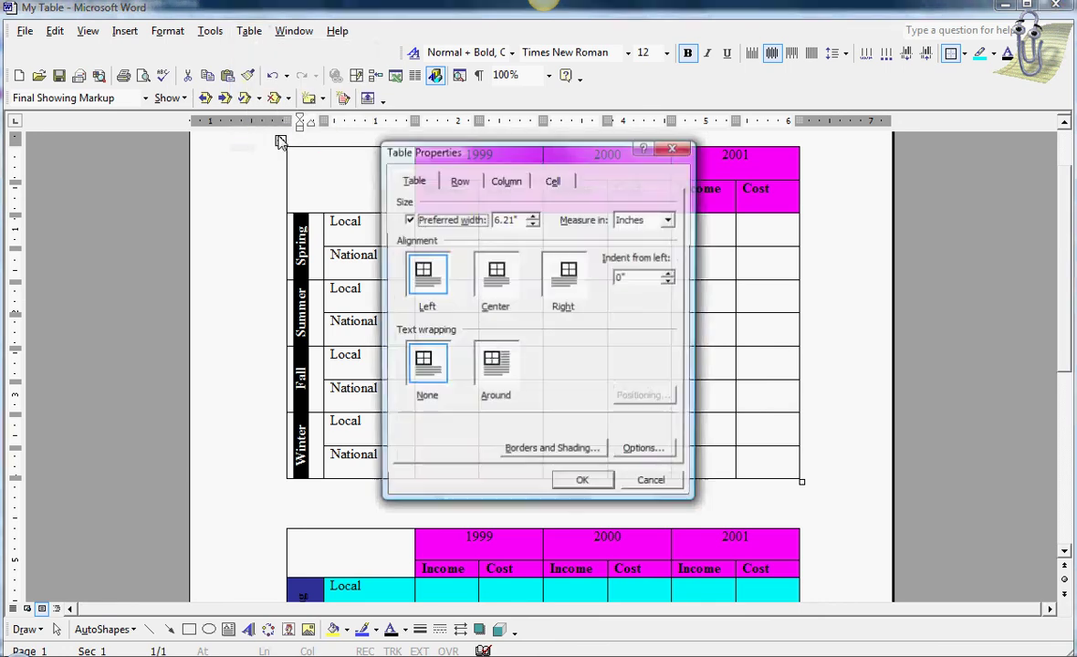
left_click(579, 451)
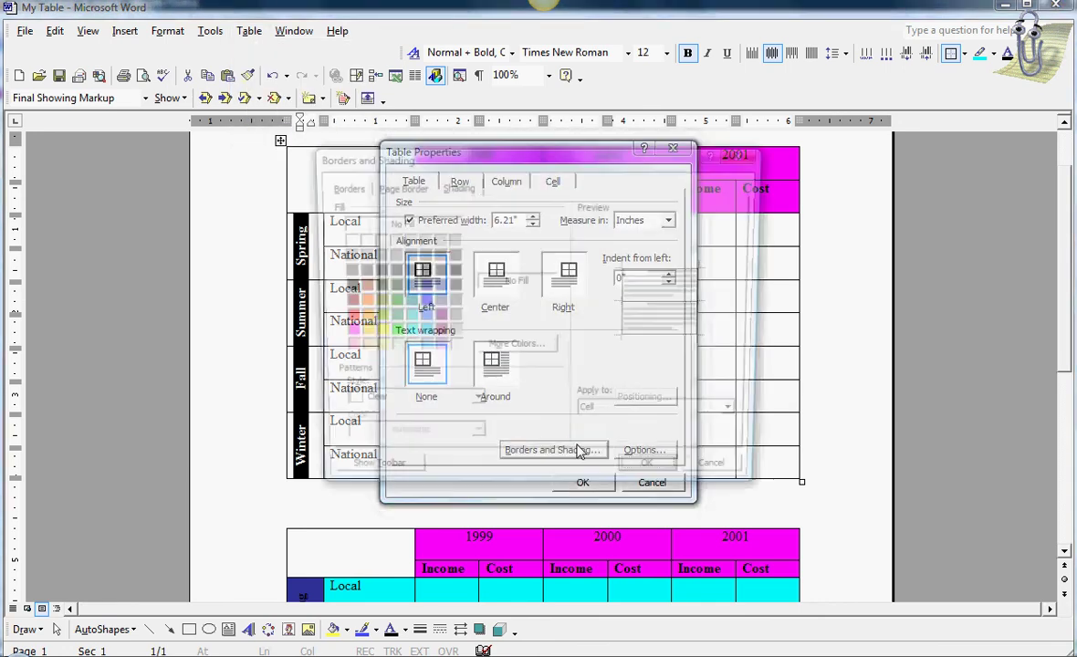
left_click(435, 287)
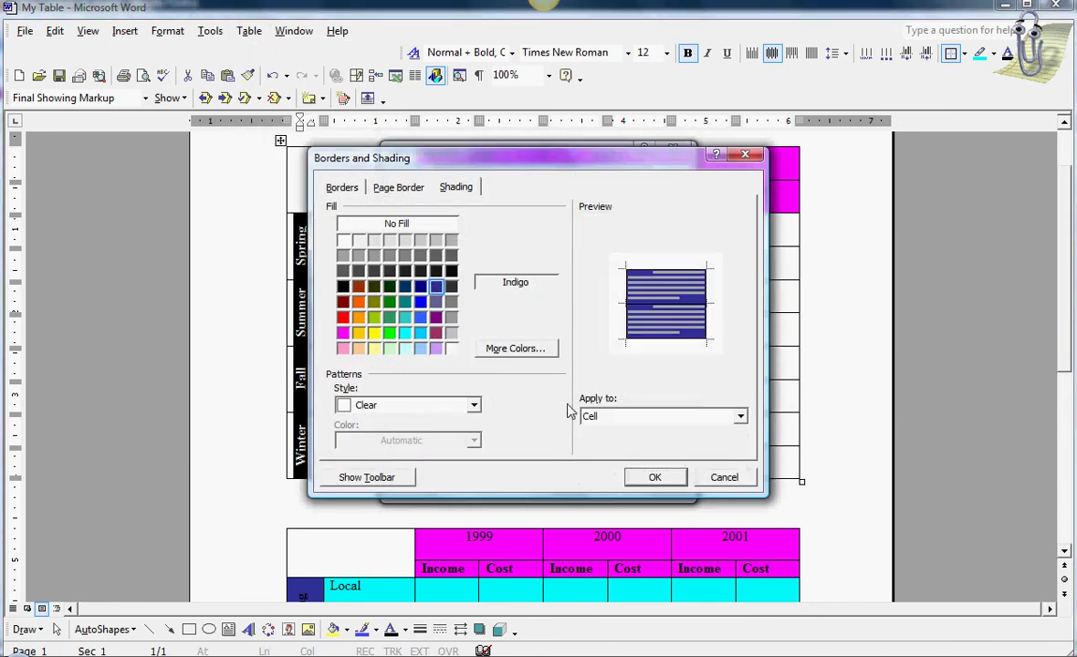
left_click(654, 478)
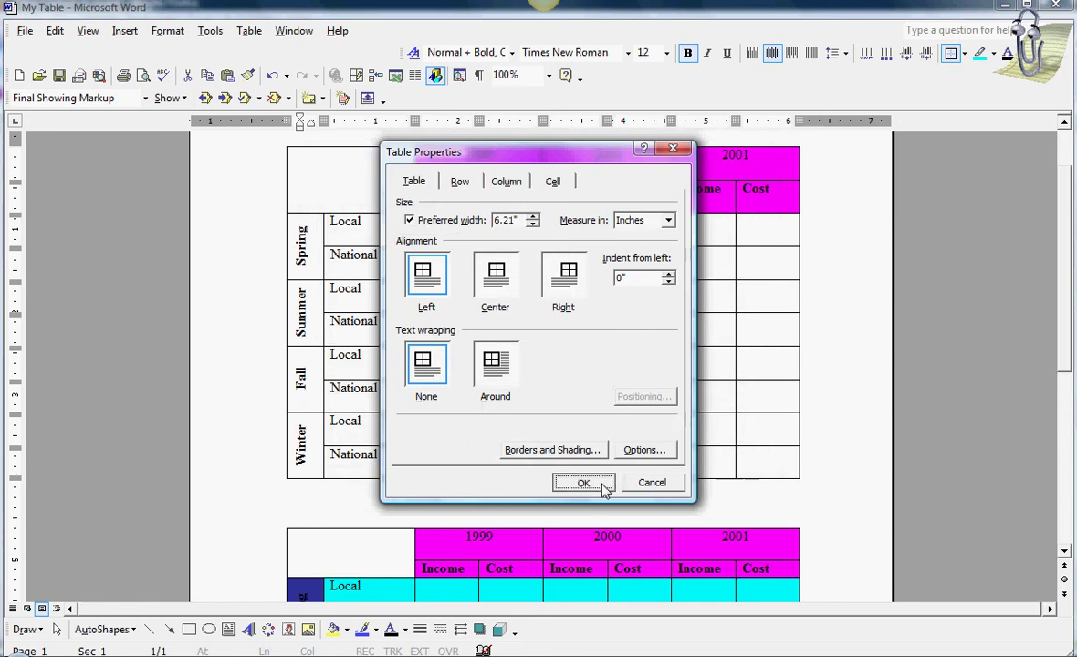
left_click(585, 481)
left_click(590, 470)
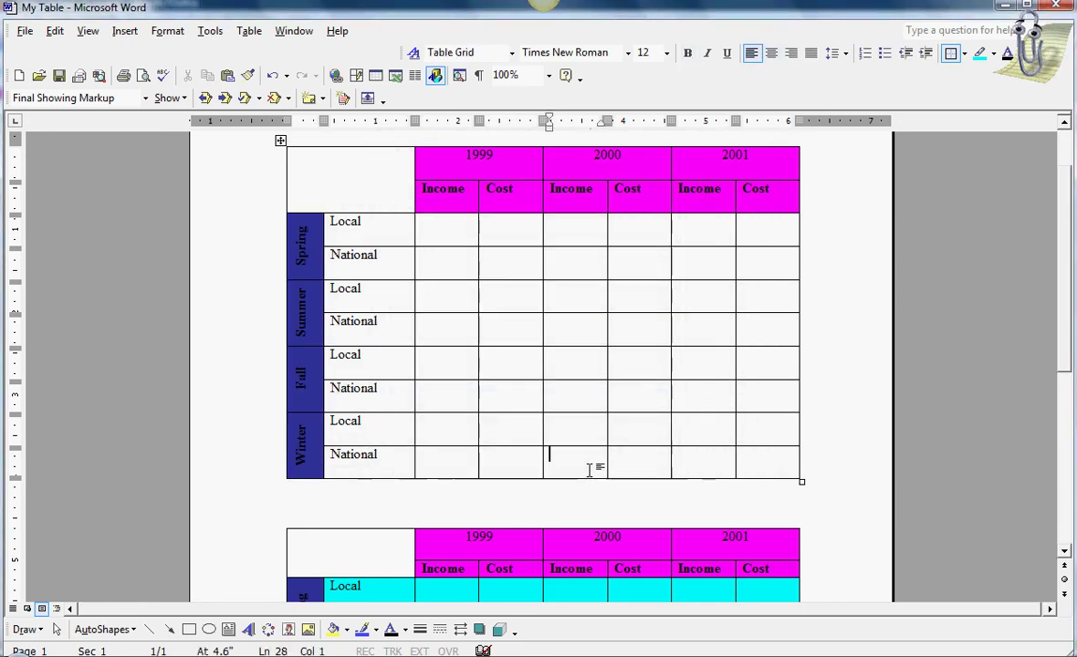
scroll(590, 470, "down", 5)
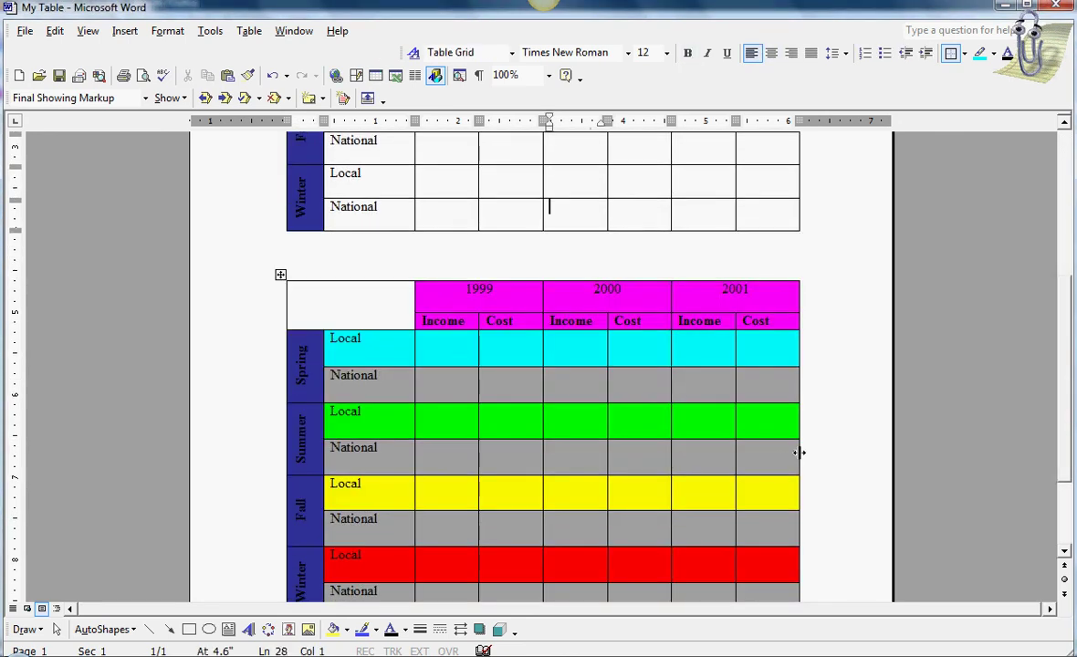
scroll(798, 450, "down", 2)
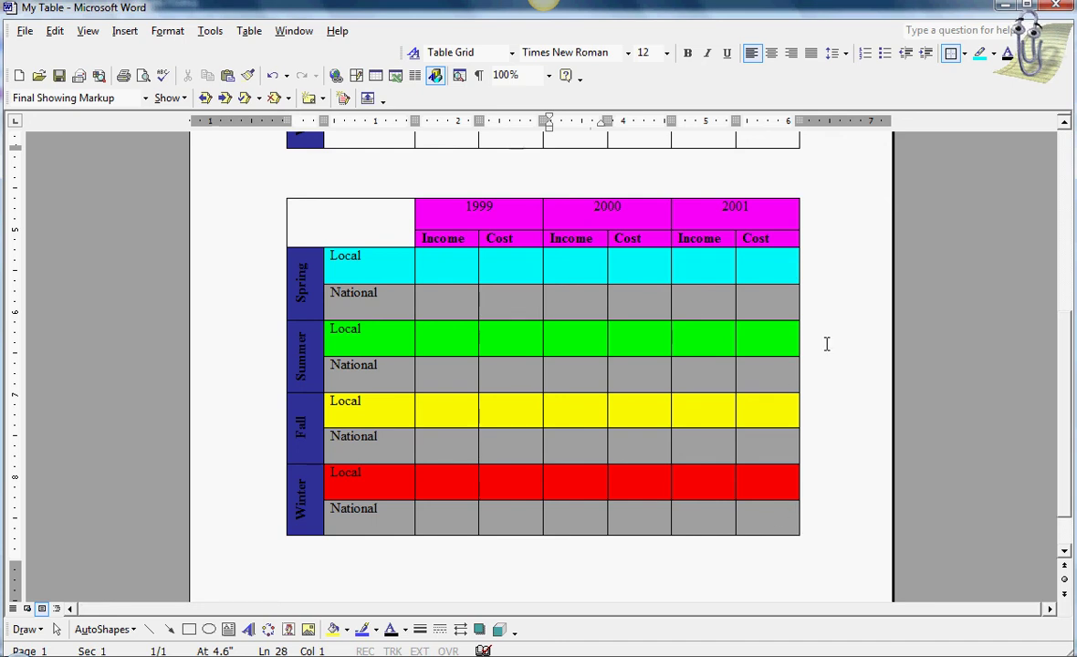
scroll(826, 343, "up", 5)
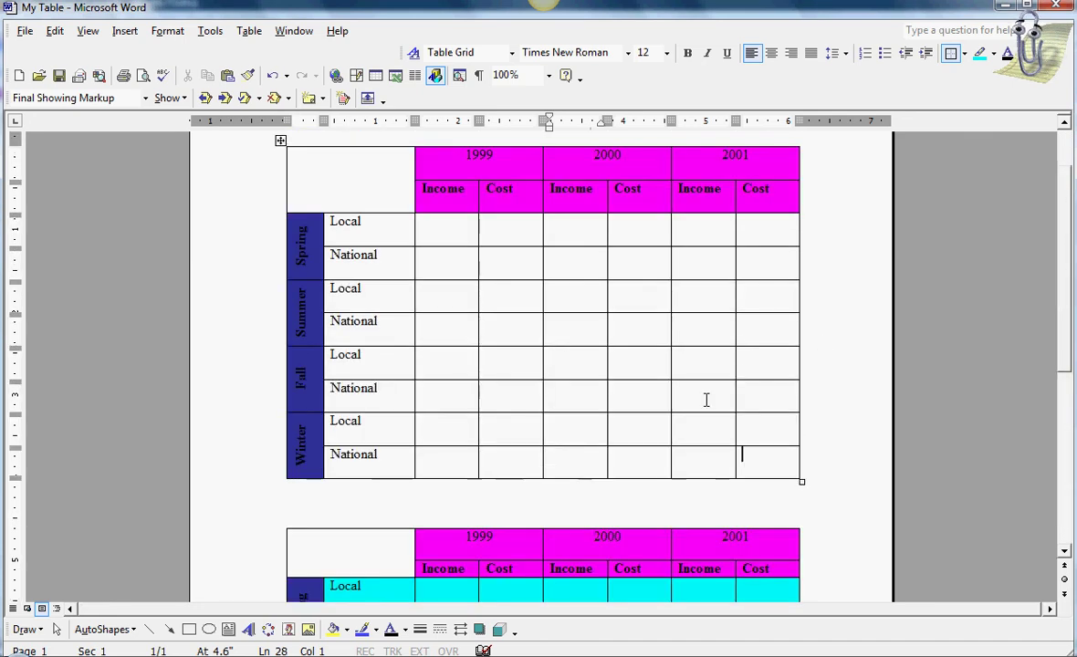
Step: Shade all the Local and National rows Gray-37.5%
left_click_drag(705, 399, 376, 225)
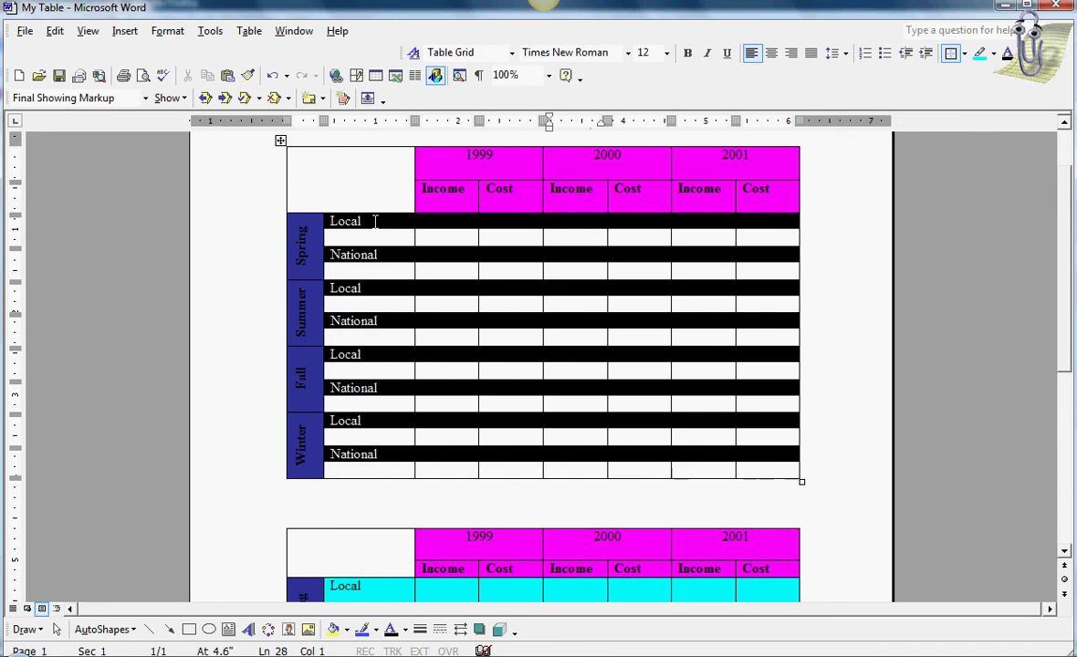
left_click(248, 30)
left_click(278, 134)
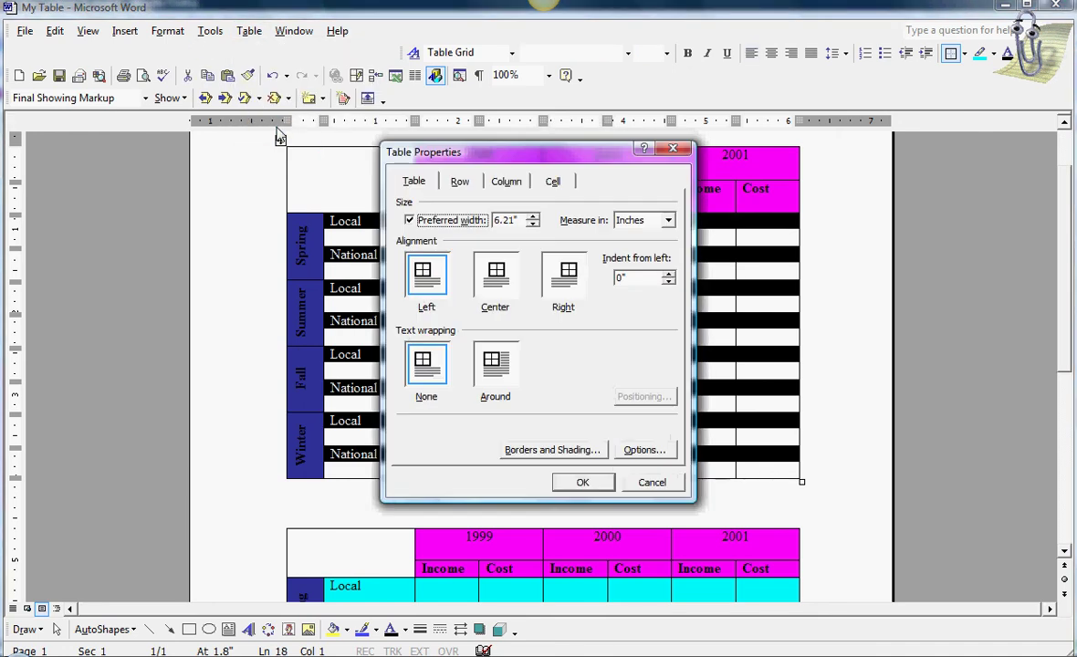
left_click(570, 449)
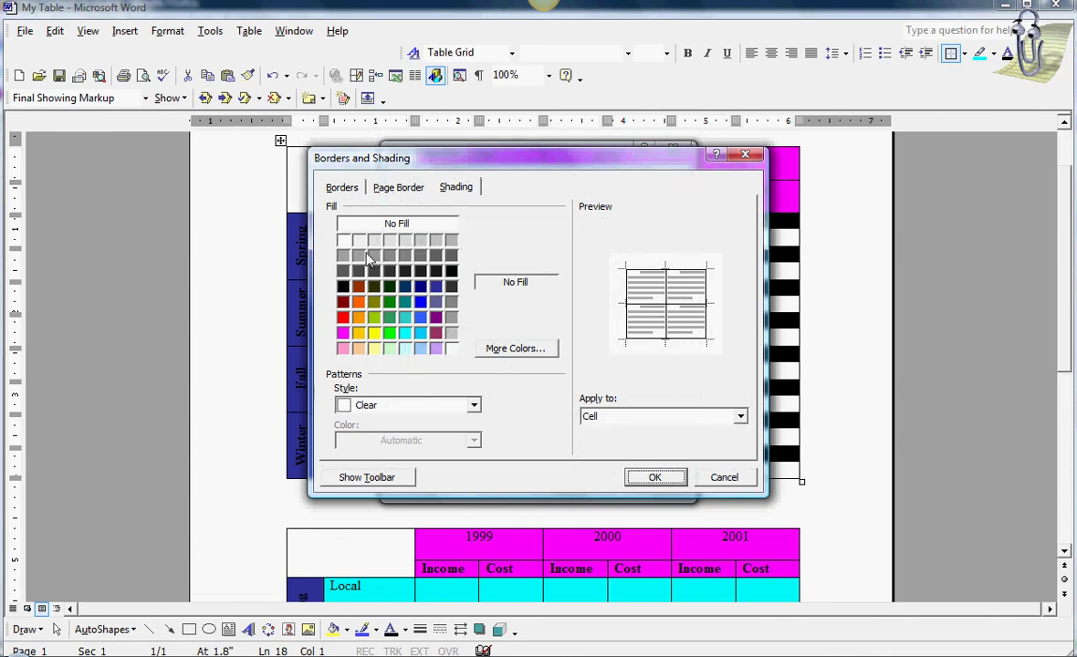
left_click(359, 255)
left_click(655, 477)
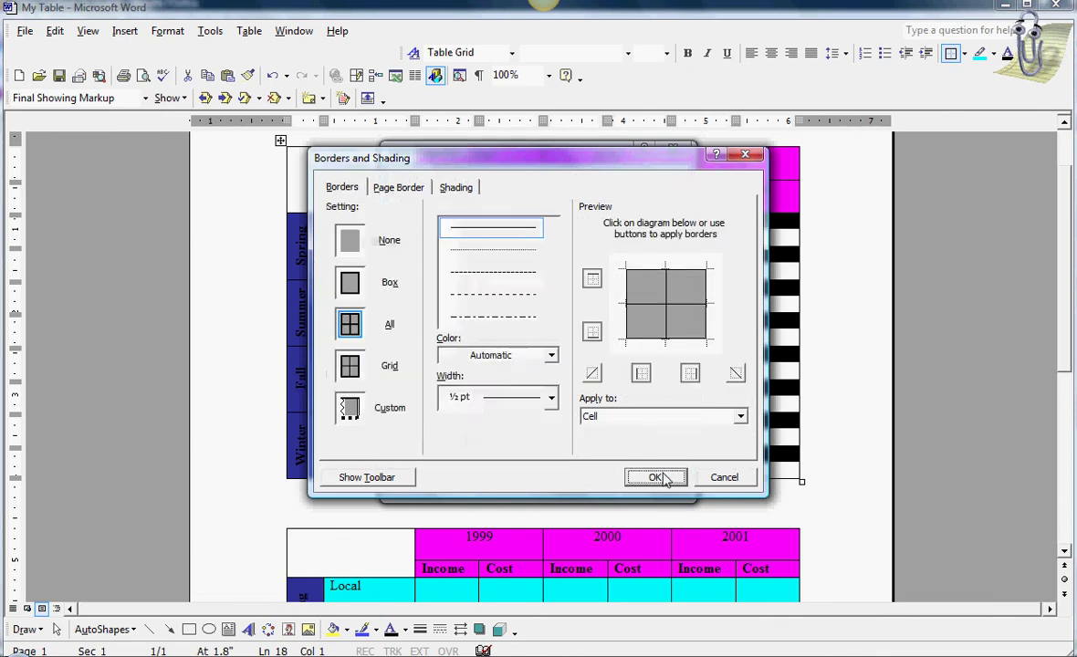
left_click(581, 481)
left_click(684, 491)
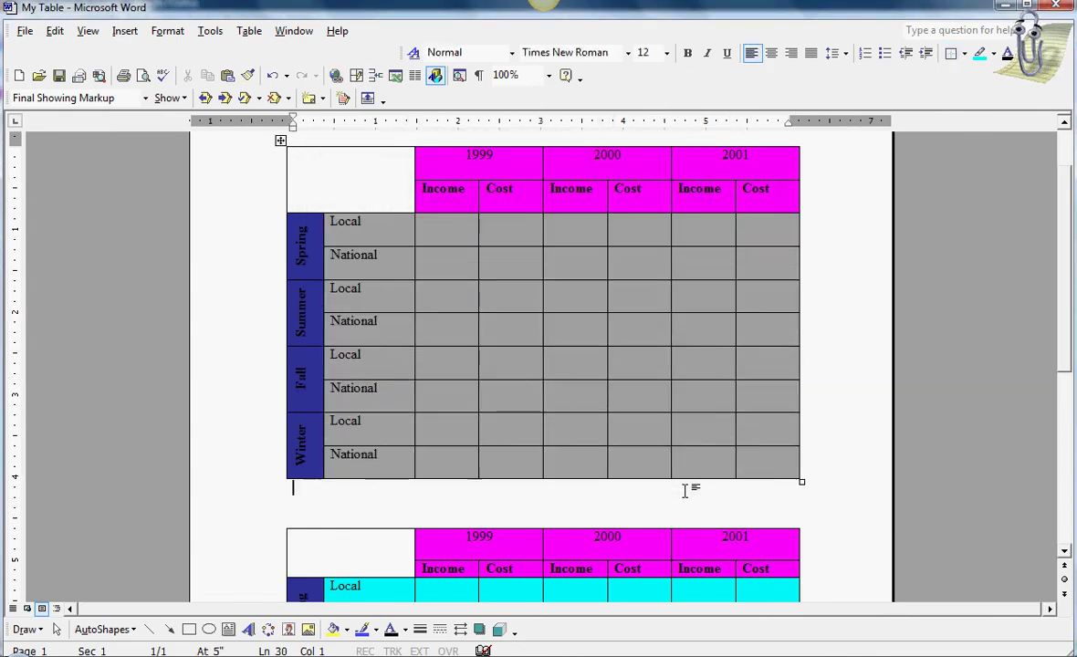
Step: Shade the Spring Local row turquoise
left_click_drag(765, 224, 373, 221)
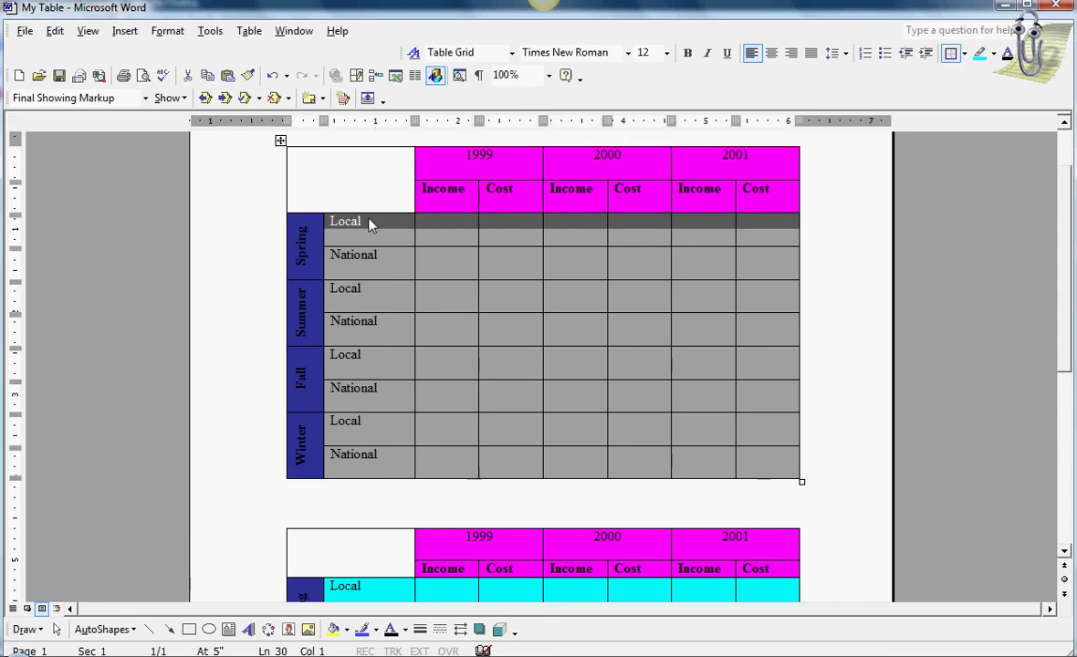
left_click(250, 31)
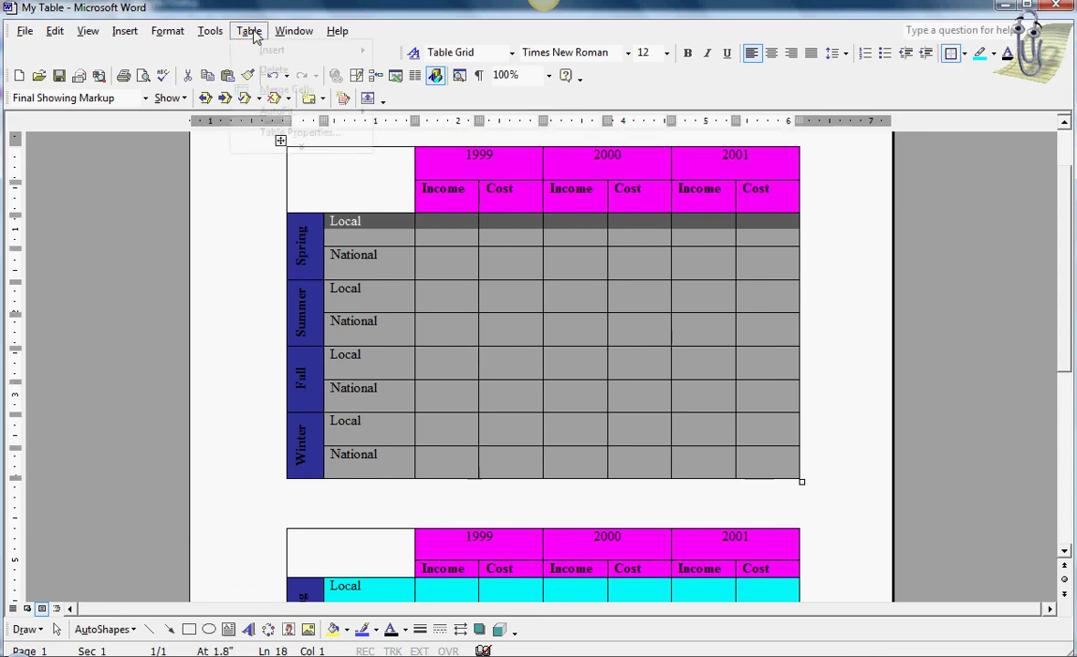
left_click(294, 134)
left_click(549, 449)
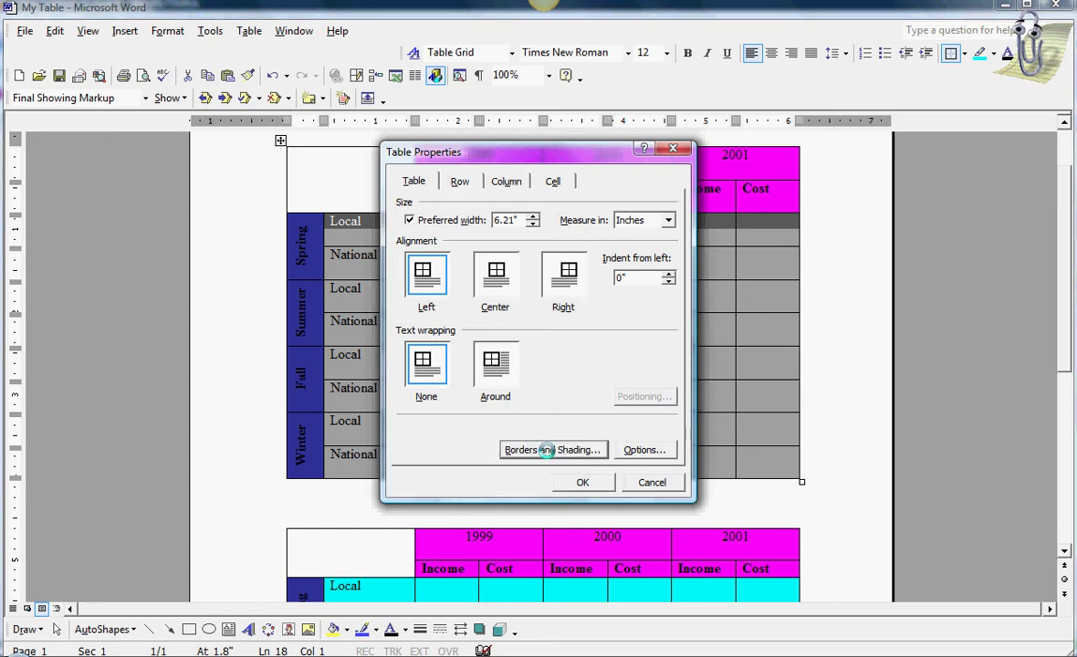
left_click(404, 333)
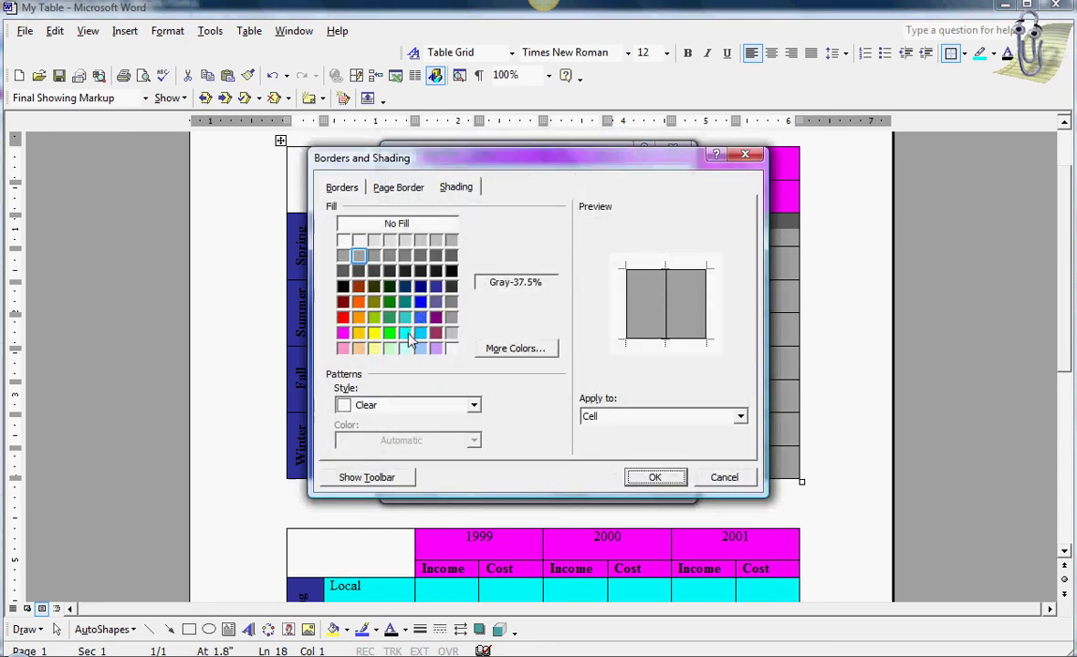
left_click(650, 478)
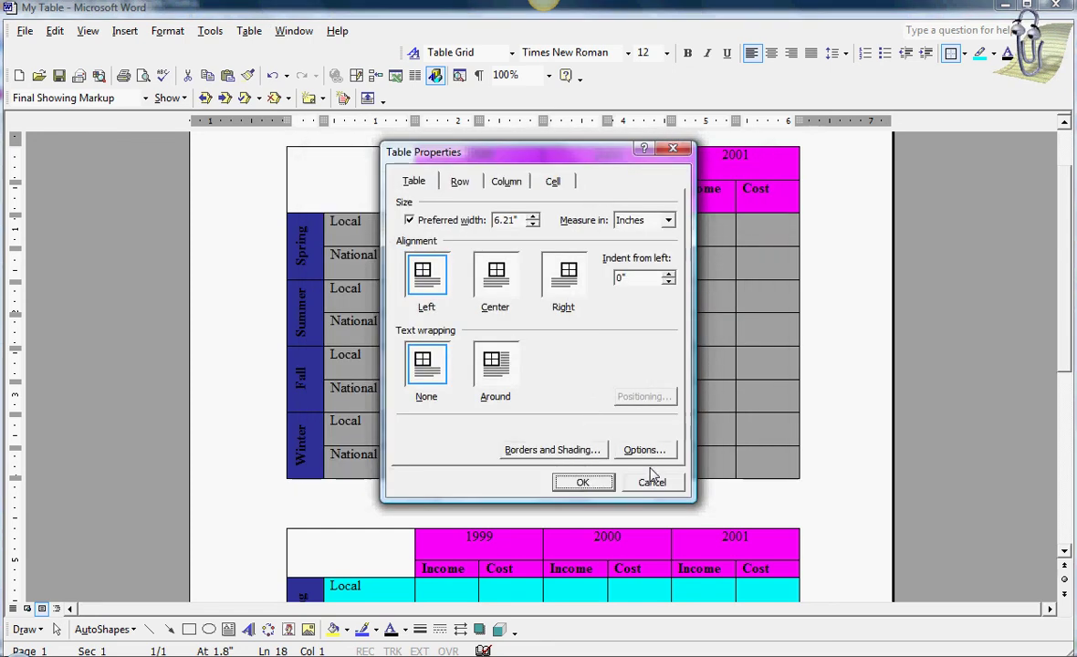
left_click(593, 482)
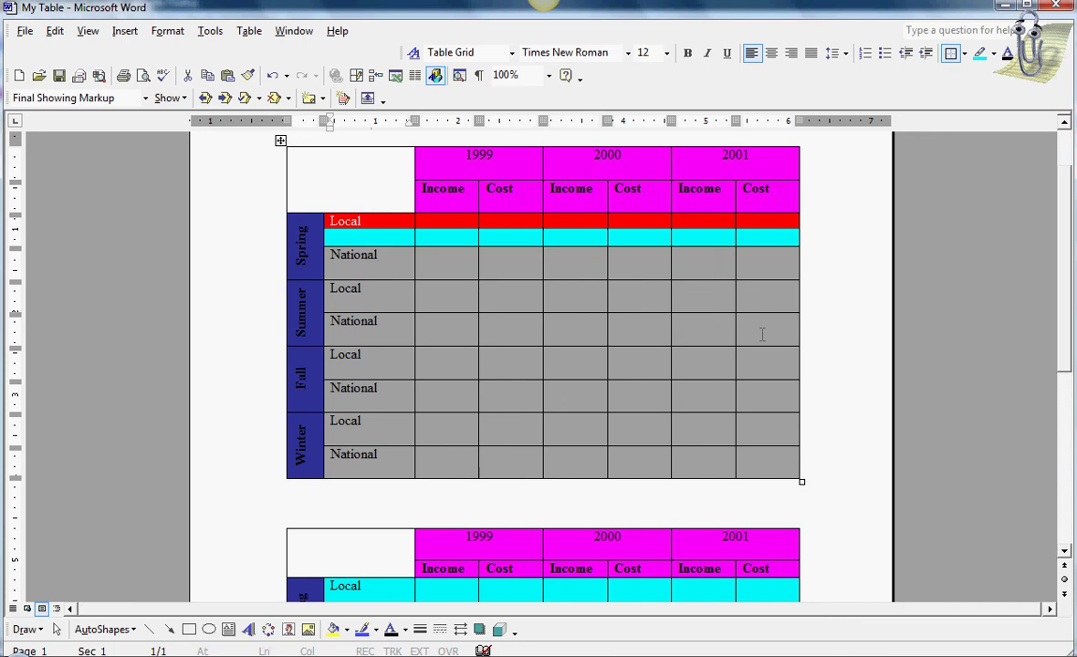
Step: Shade the Summer Local row bright green
left_click_drag(759, 292, 368, 289)
left_click(249, 30)
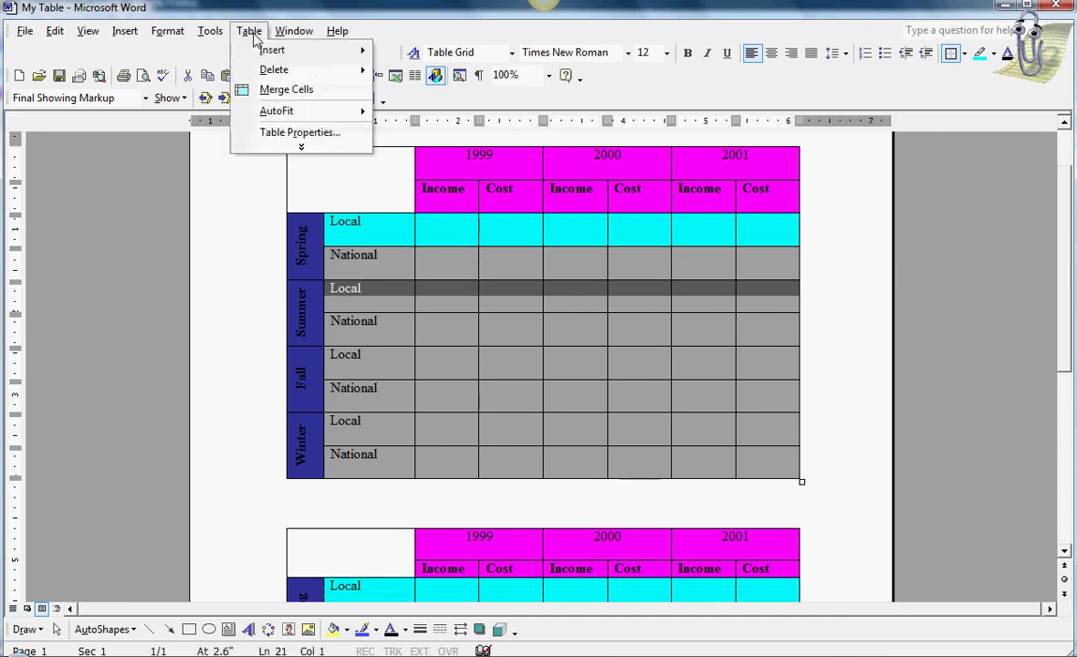
left_click(295, 134)
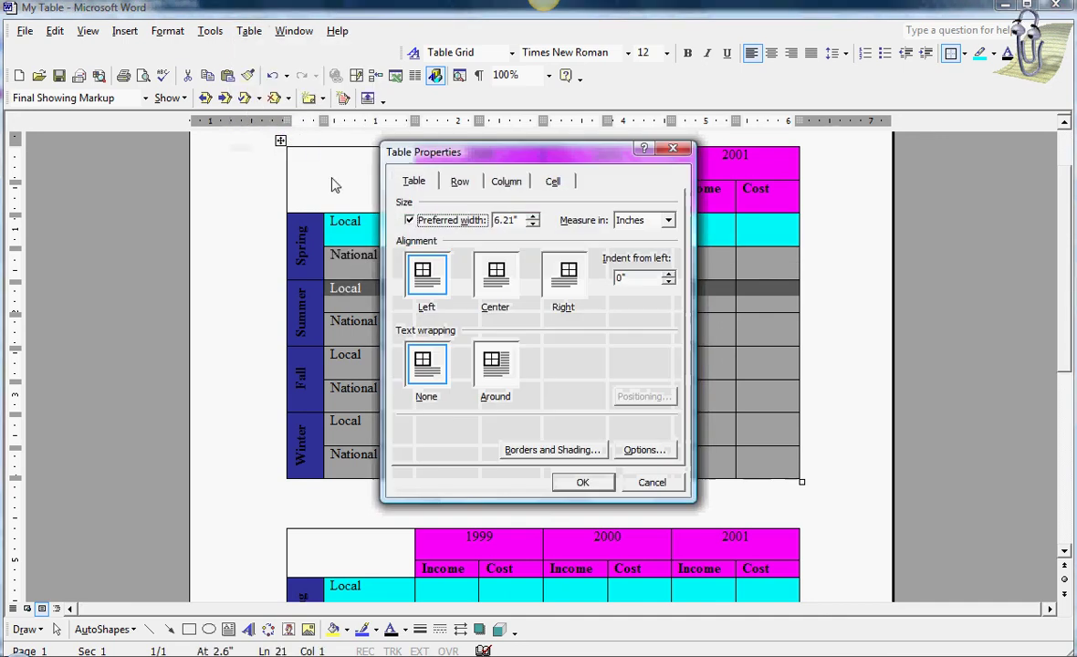
left_click(544, 450)
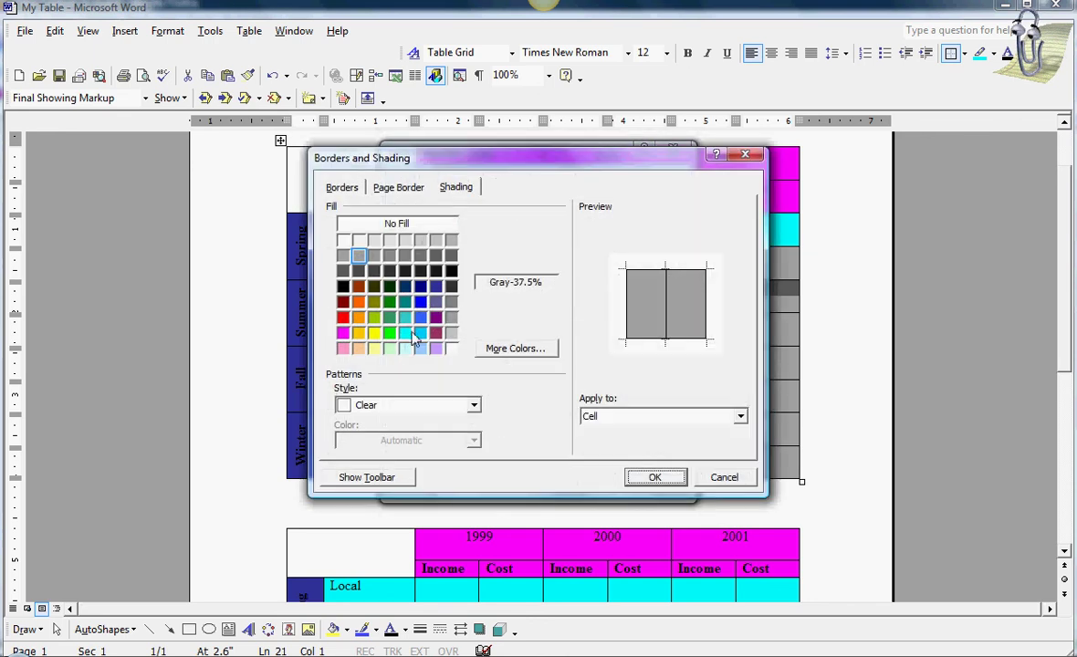
left_click(393, 334)
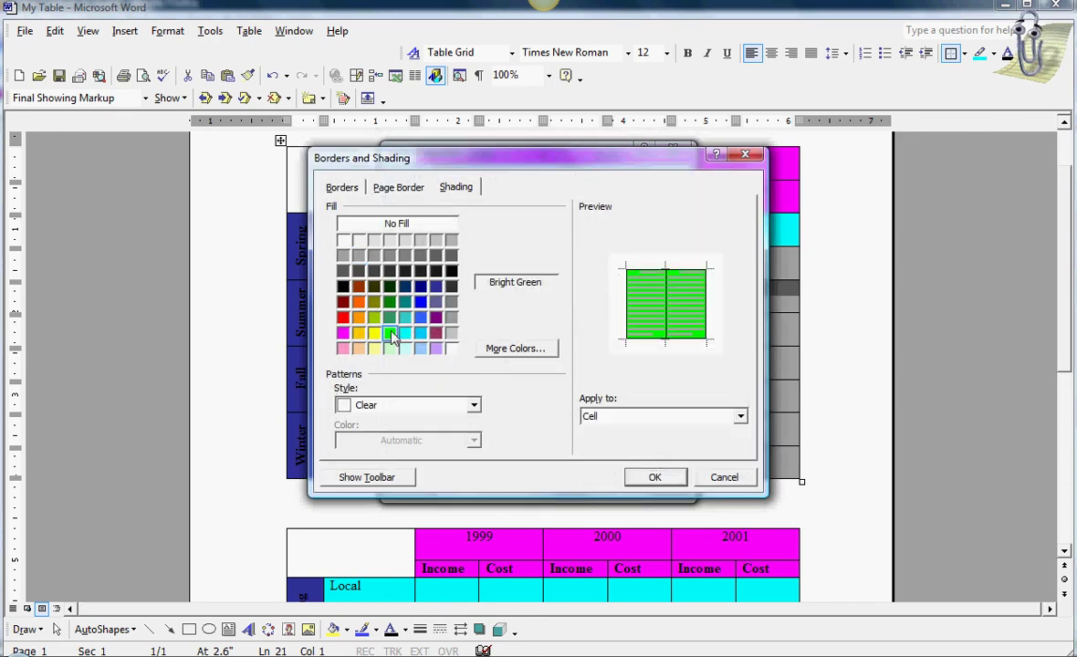
left_click(653, 476)
left_click(582, 482)
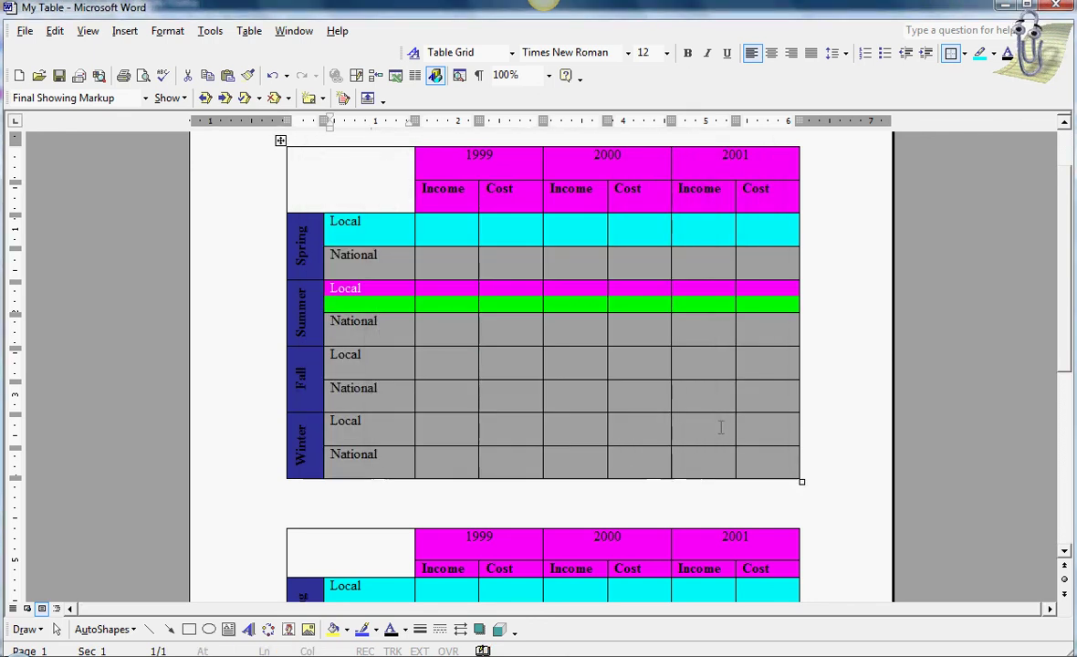
left_click_drag(764, 369, 404, 348)
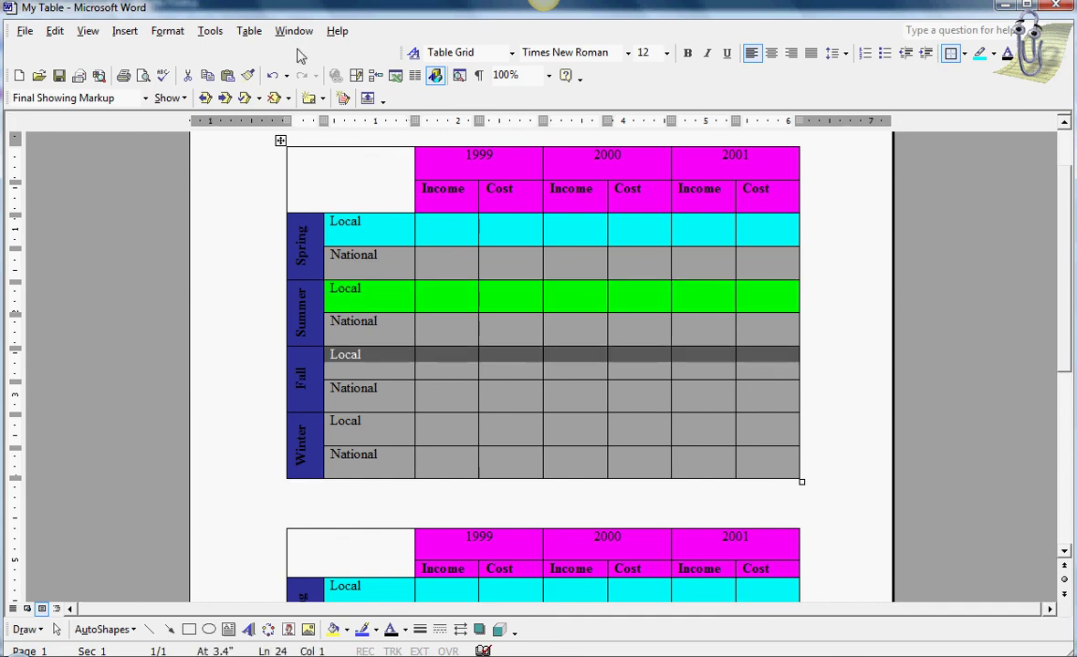
Step: Apply yellow shading to the selected Fall Local row
left_click(249, 30)
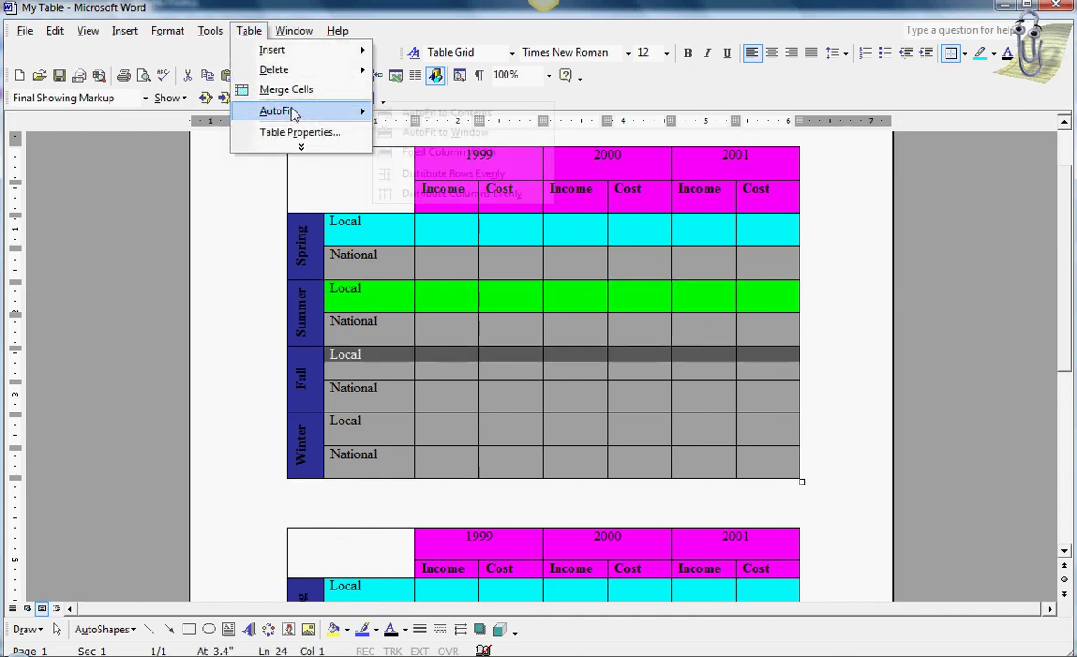
left_click(298, 132)
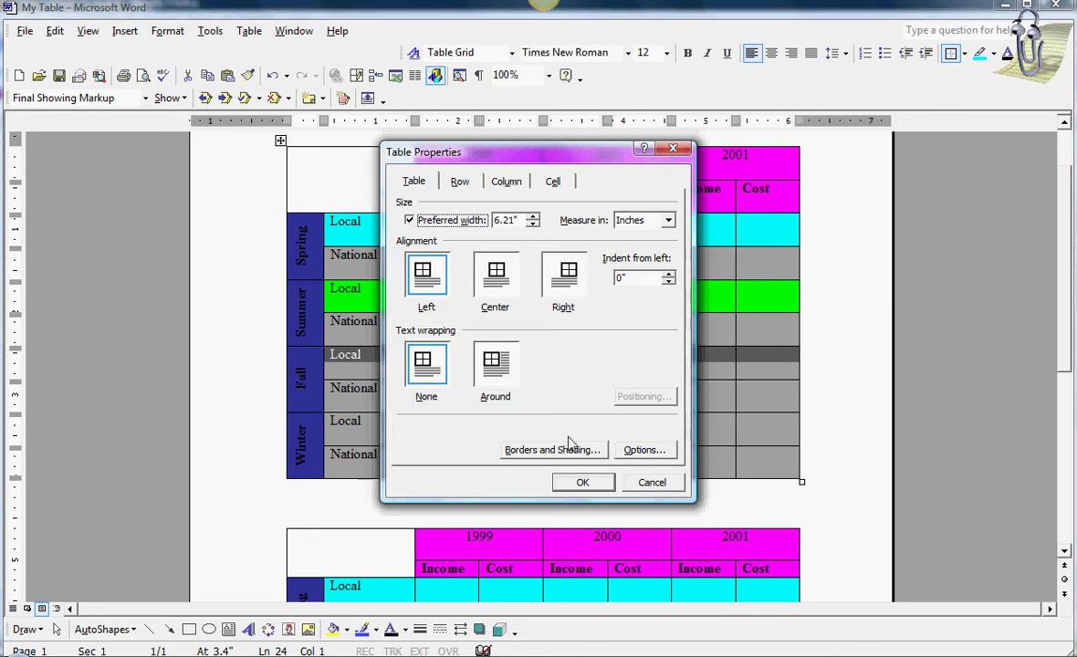
left_click(513, 449)
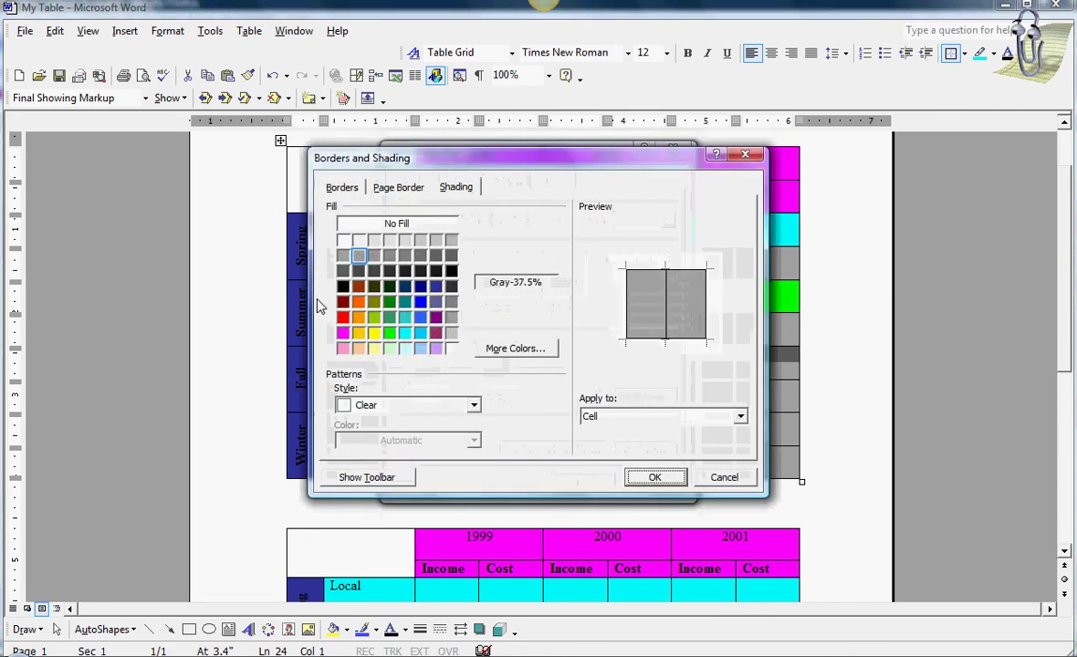
left_click(374, 332)
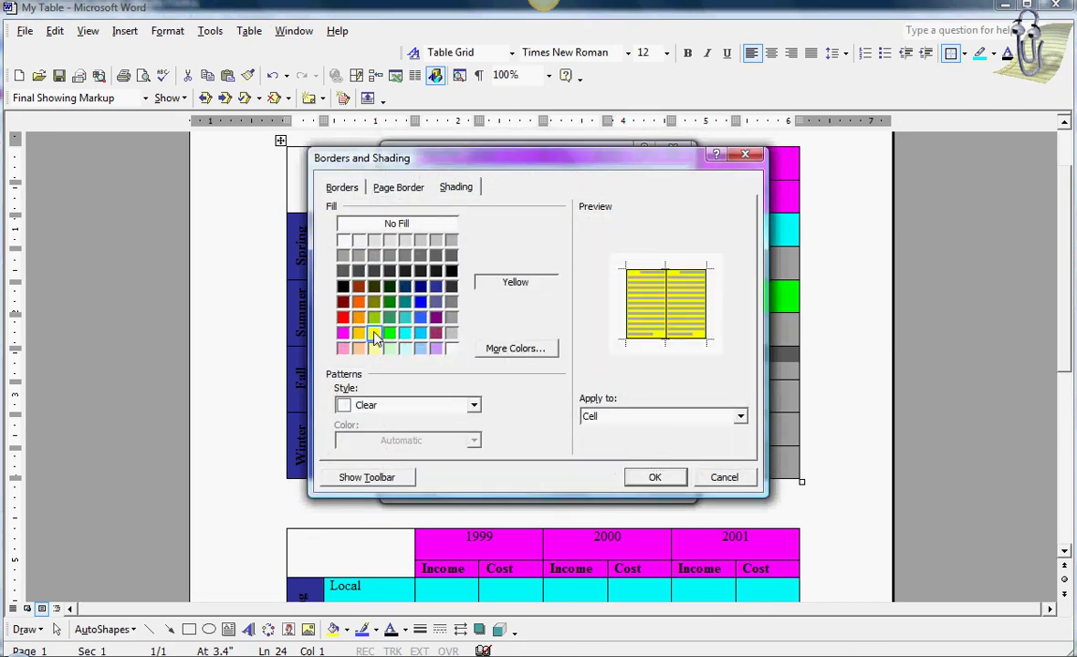
left_click(655, 481)
left_click(582, 481)
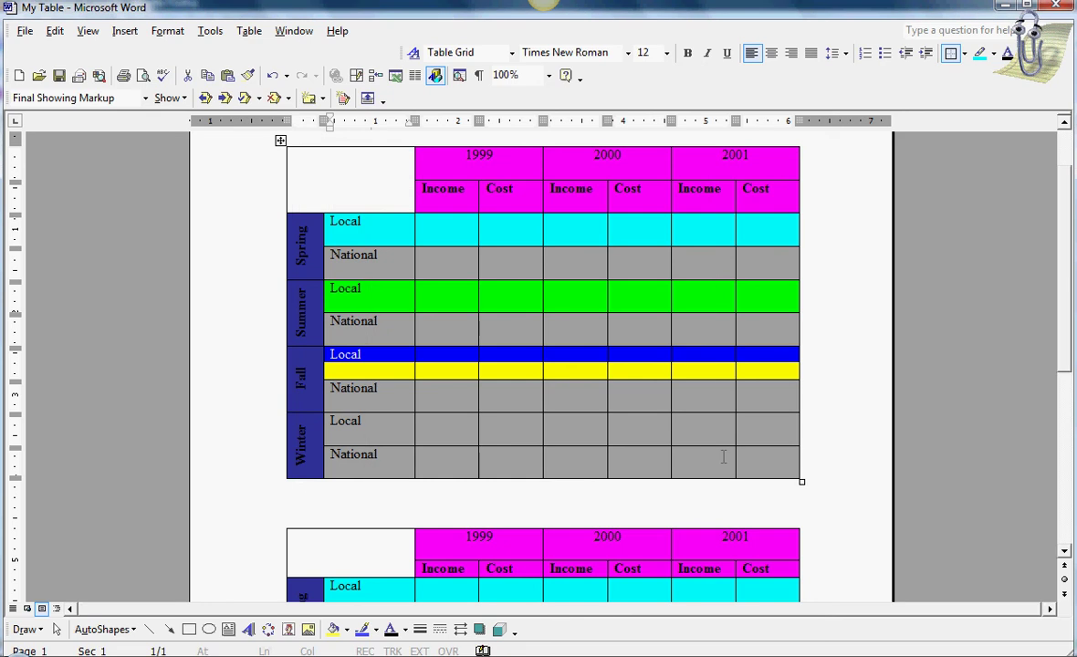
Step: Shade the Winter Local row bright red
left_click(750, 424)
left_click_drag(750, 423, 381, 424)
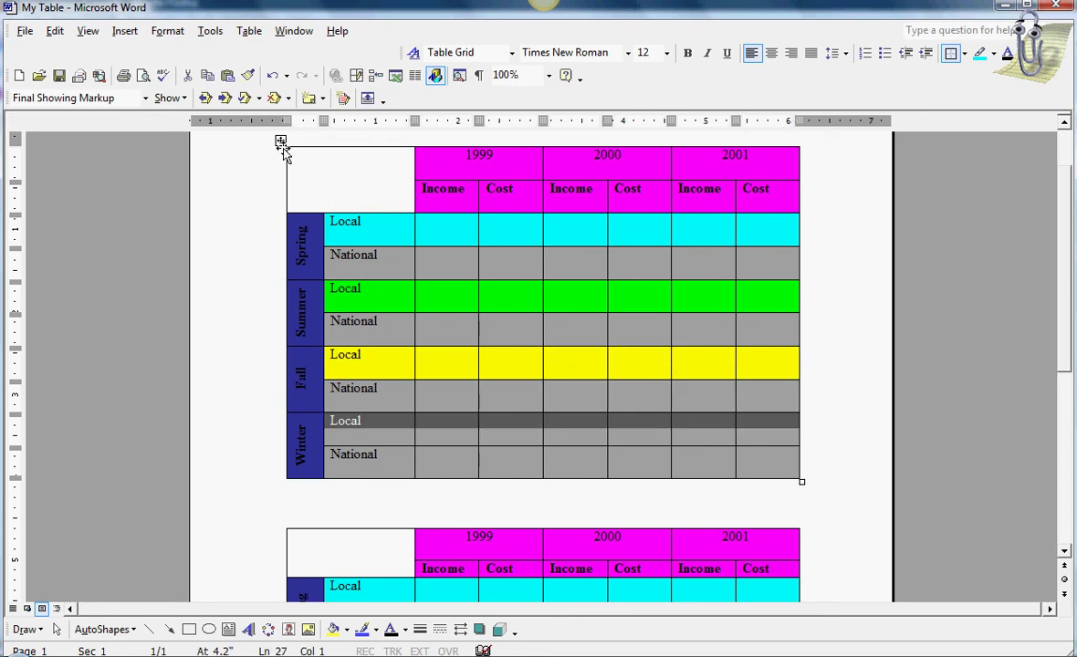
left_click(249, 30)
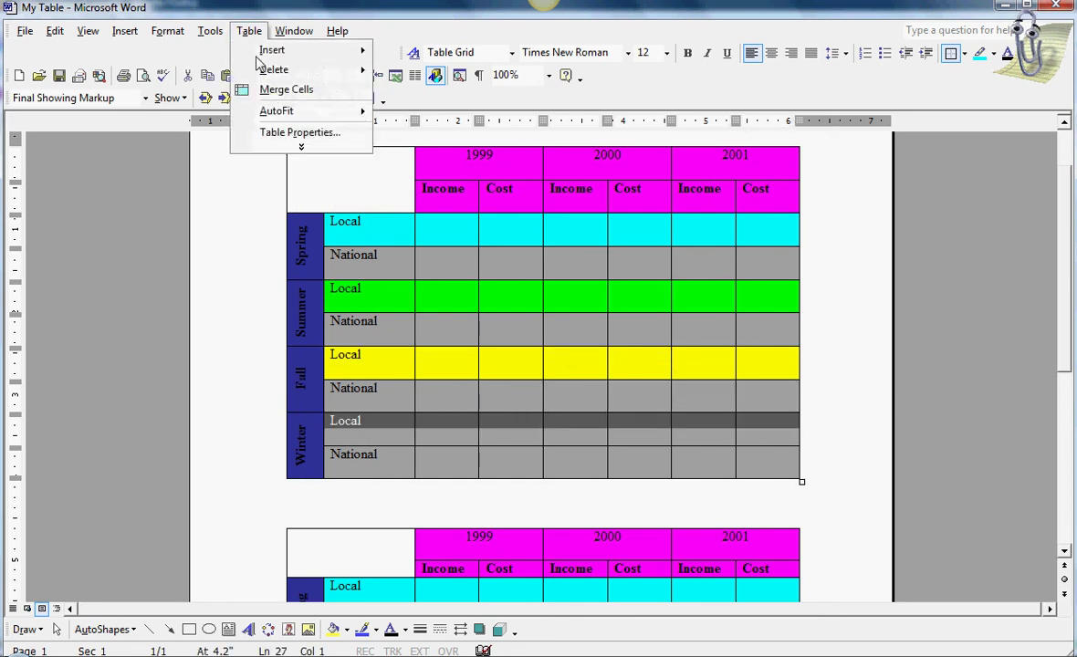
left_click(286, 133)
left_click(514, 449)
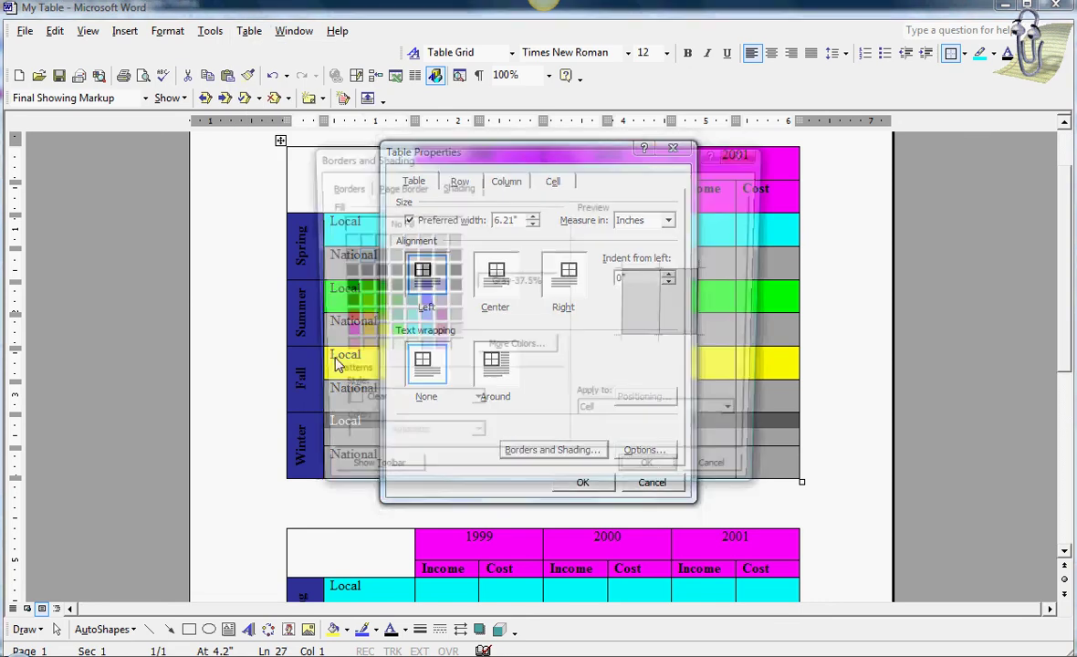
left_click(344, 301)
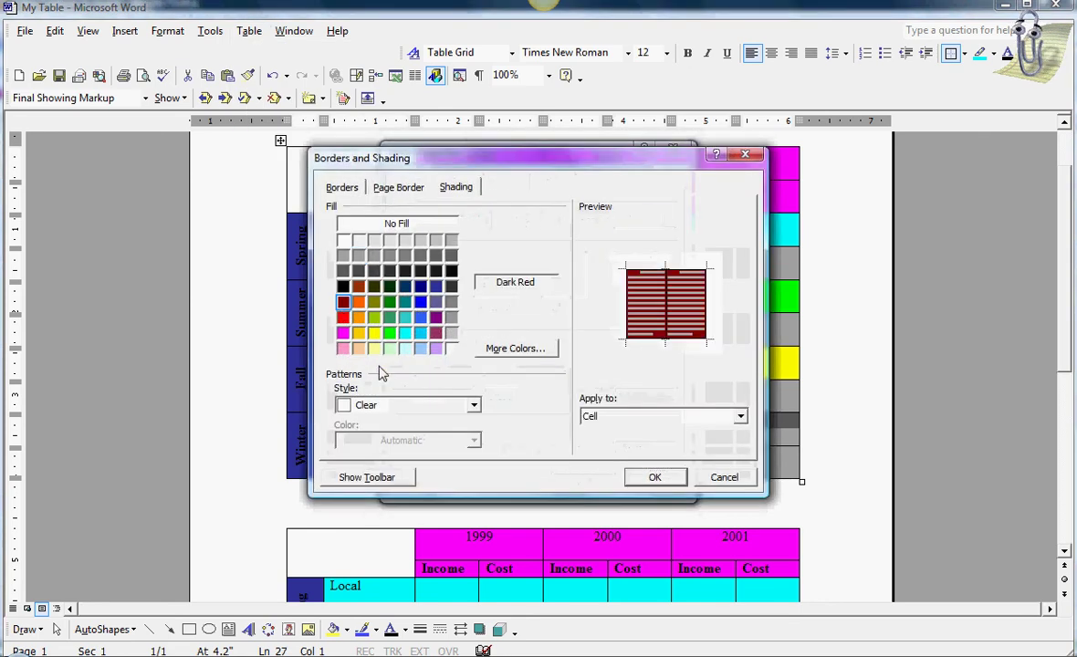
left_click(343, 317)
left_click(639, 481)
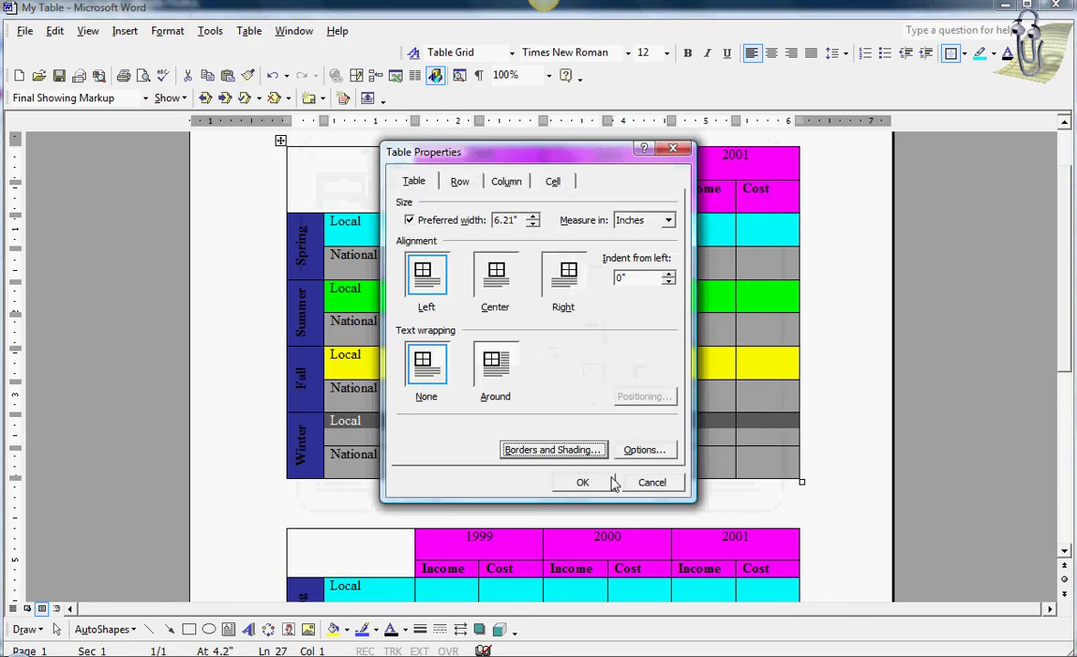
left_click(578, 481)
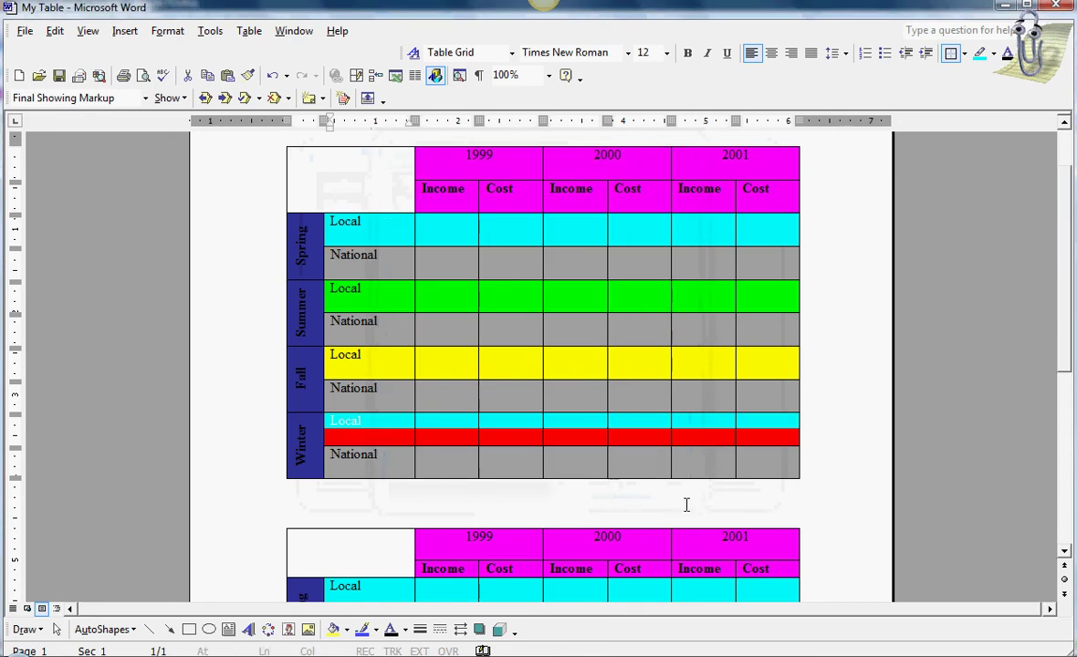
left_click(791, 488)
scroll(866, 472, "down", 5)
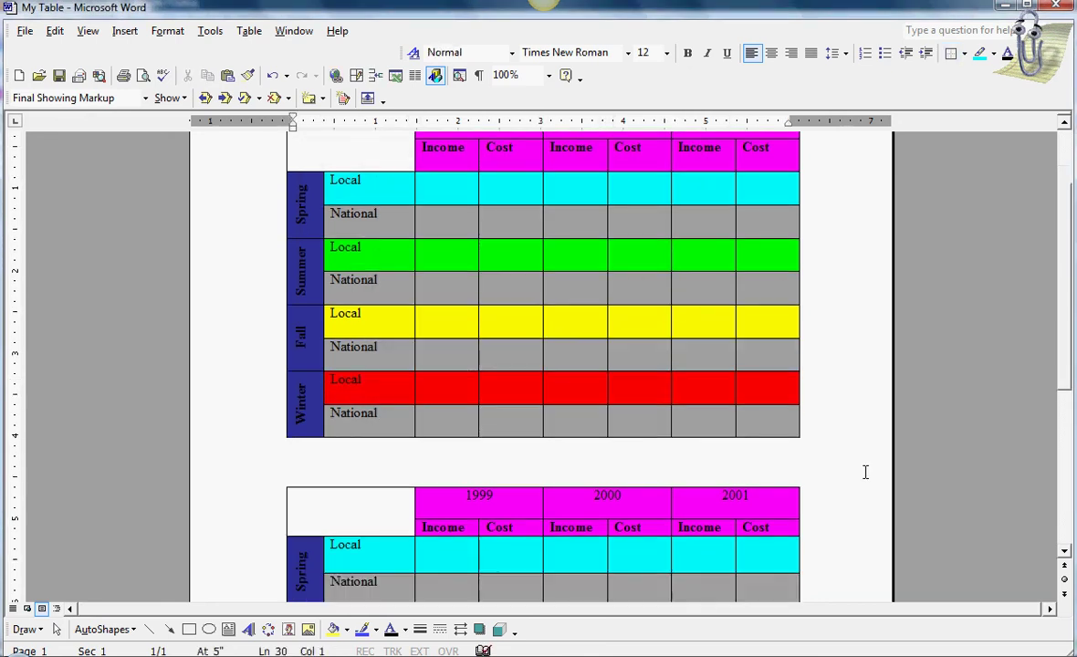
scroll(865, 472, "down", 1)
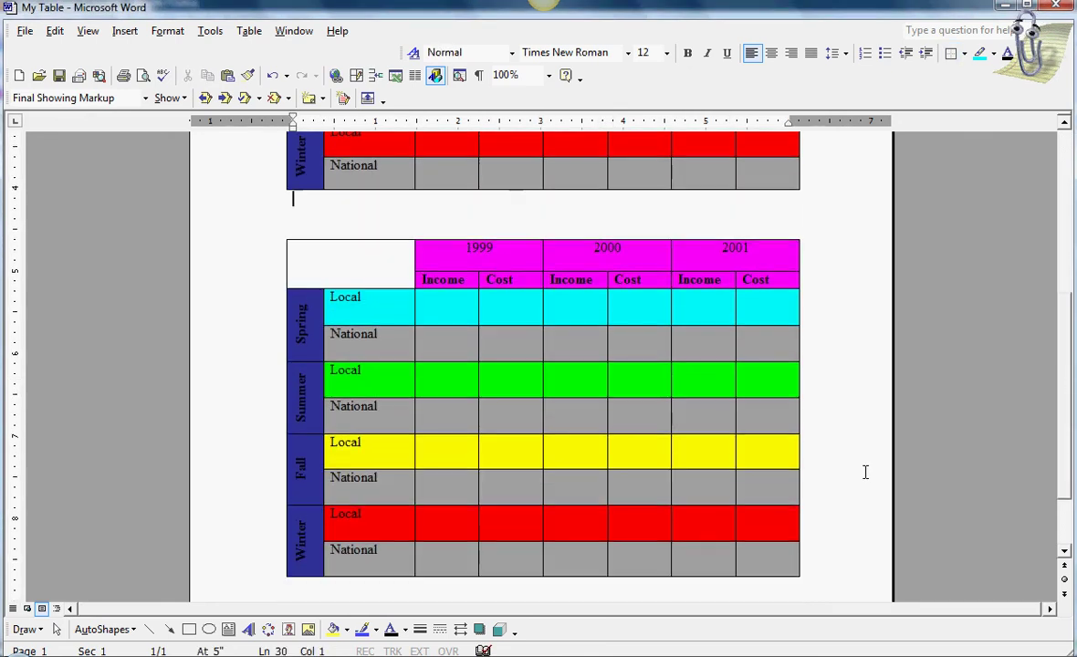
scroll(865, 472, "up", 7)
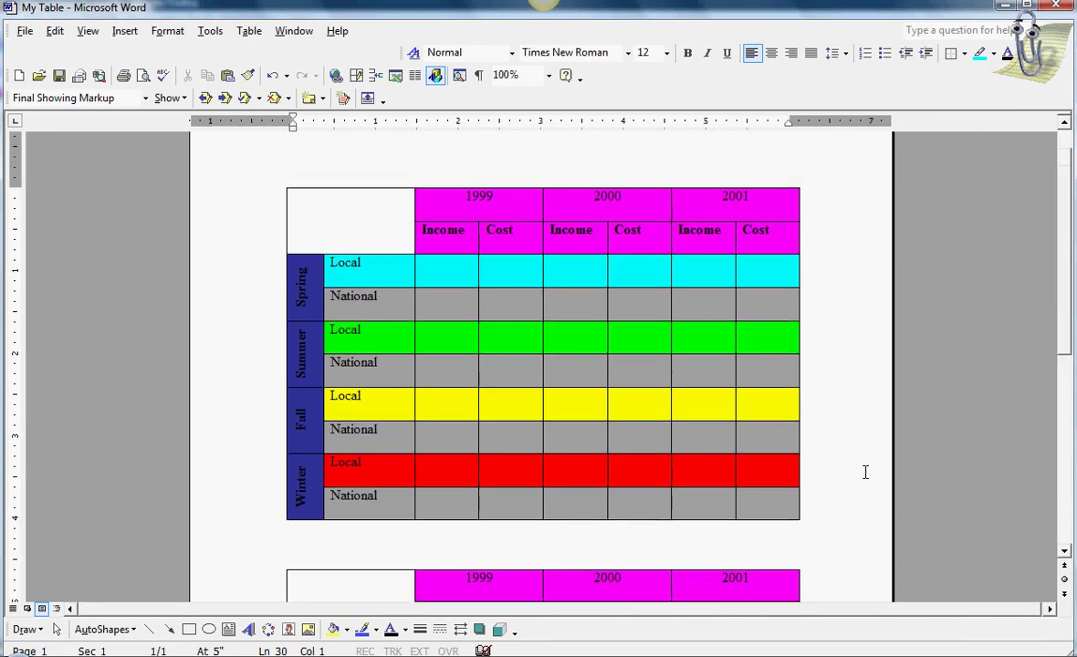